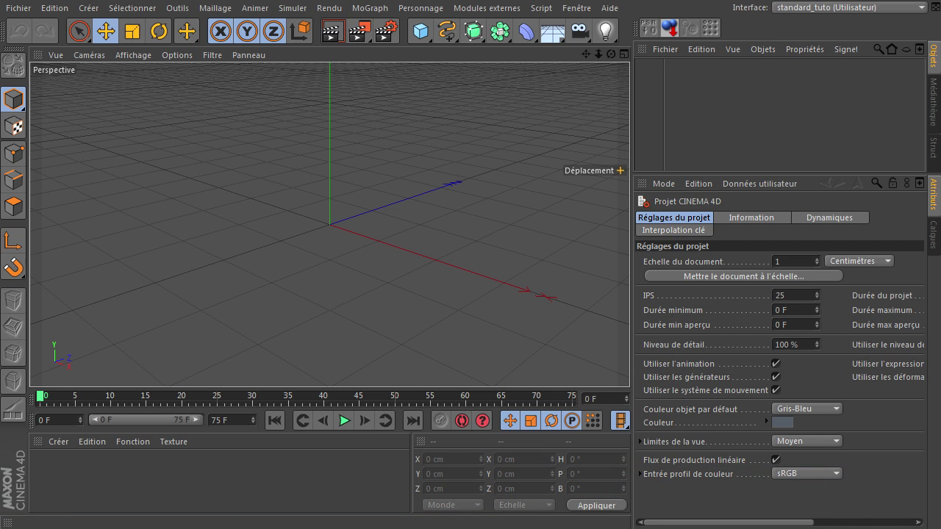
Switch to the Chrome window, play the "test transition" video on YouTube, then pause and rewind it to the early cube rotation.
left_click_drag(882, 528, 799, 43)
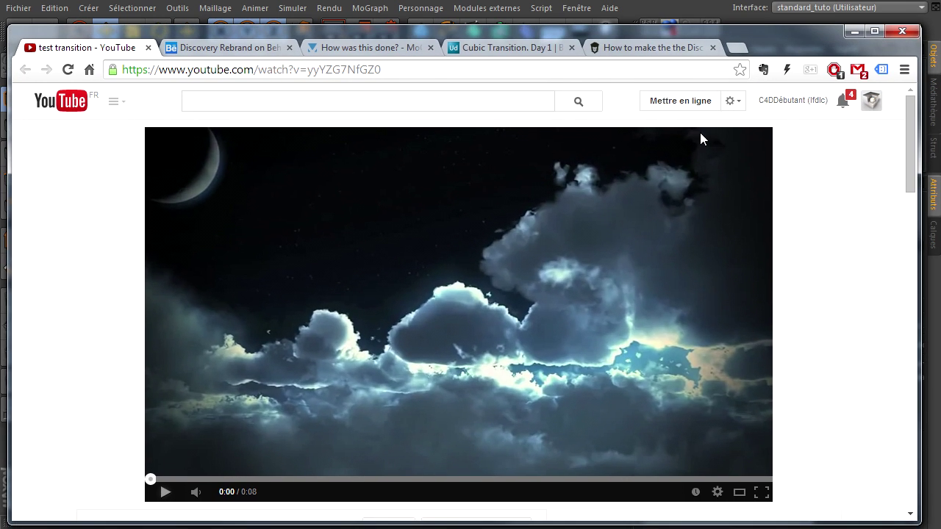
left_click(165, 492)
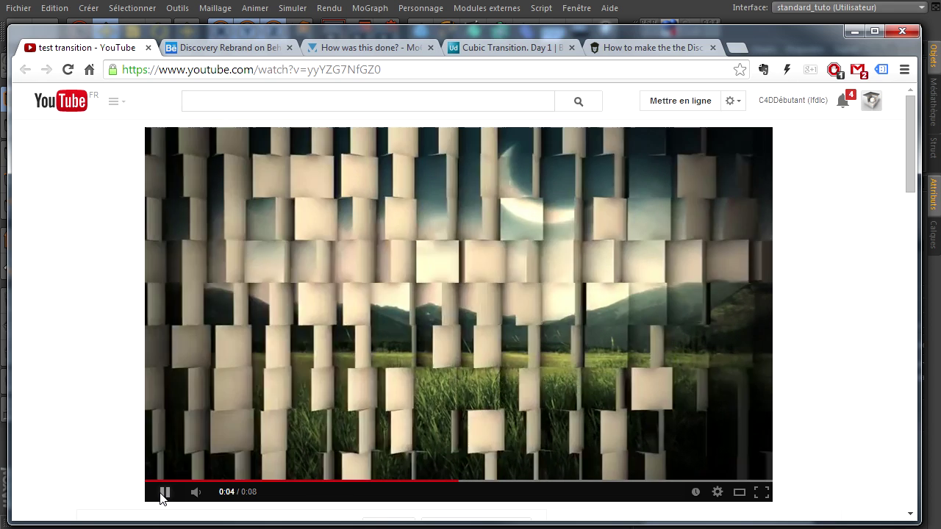
left_click(165, 493)
left_click_drag(489, 479, 210, 483)
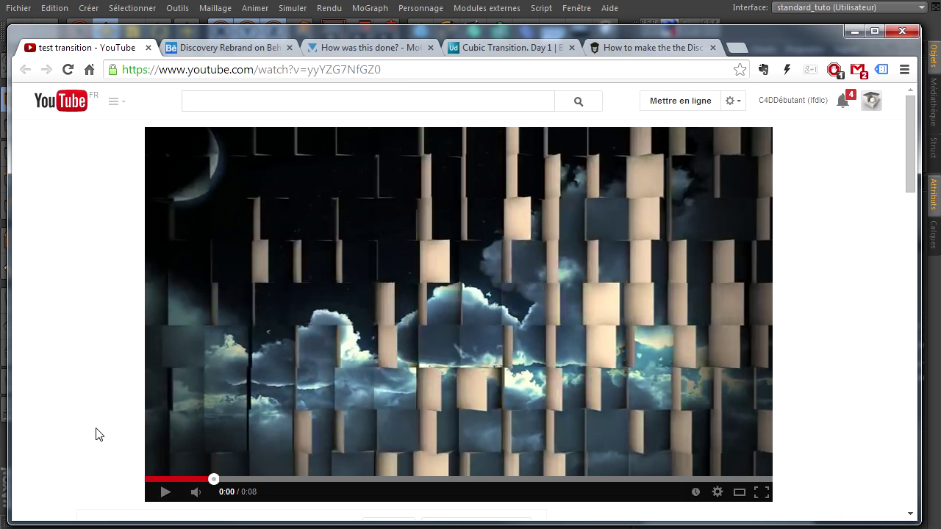
Read the "test transition" video's description and comments, including the hidden replies to the template request.
scroll(99, 434, "down", 1)
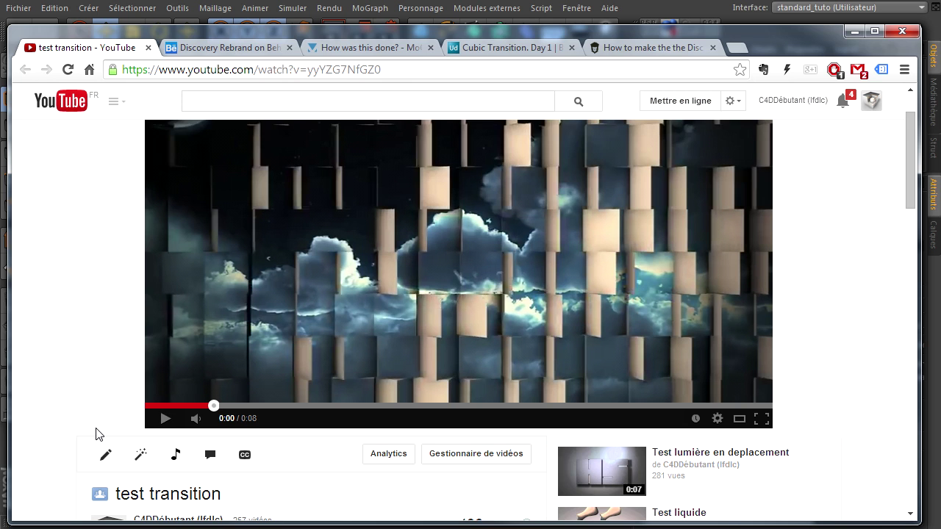
scroll(395, 256, "down", 4)
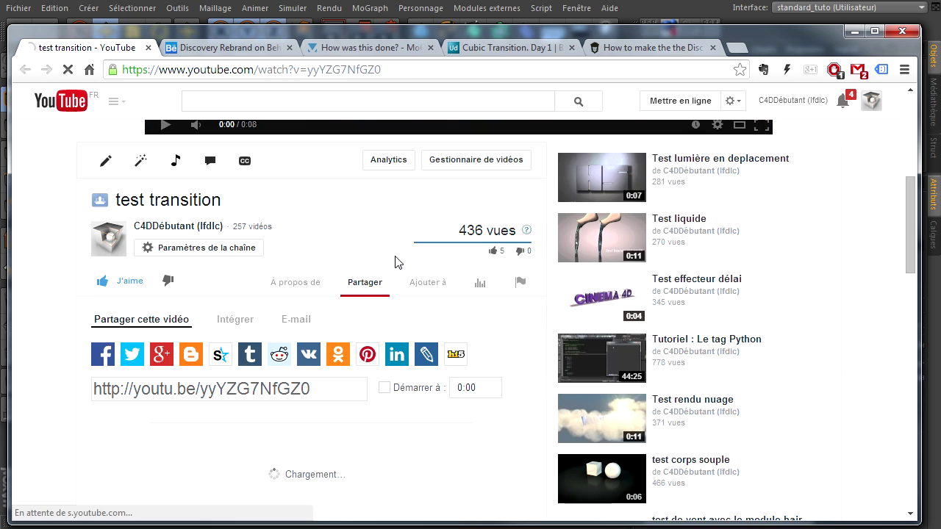
left_click(325, 282)
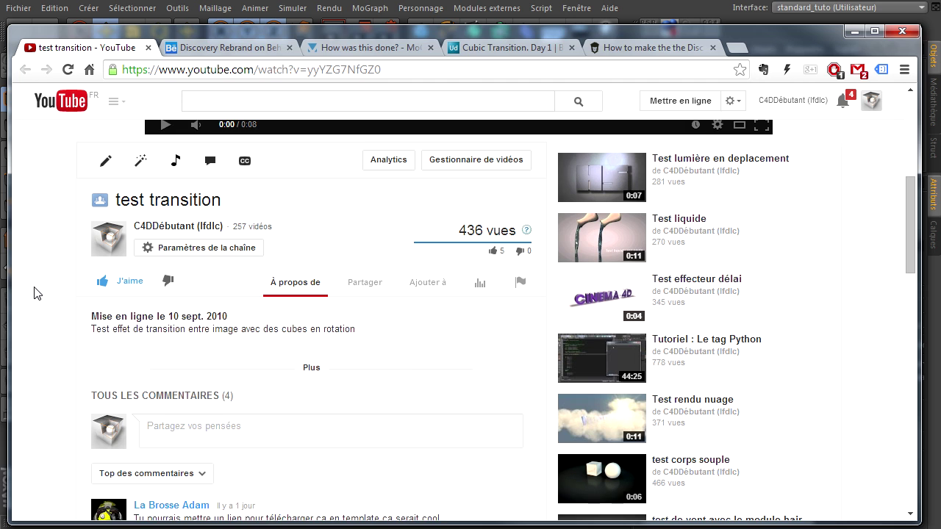
scroll(37, 294, "down", 4)
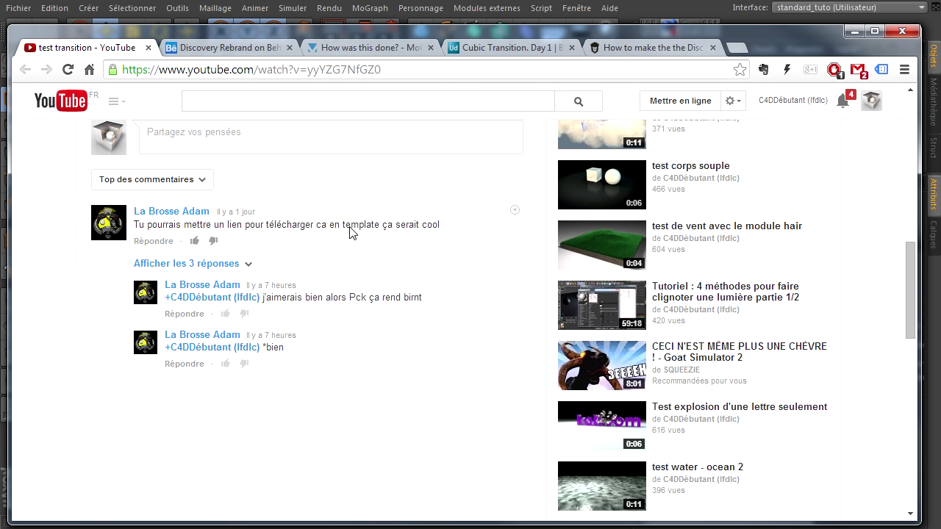
left_click(237, 262)
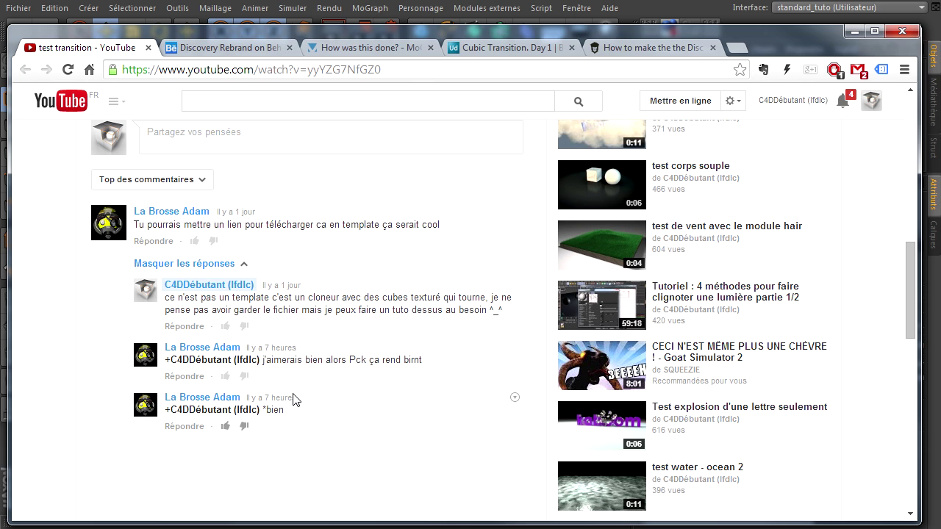
scroll(418, 367, "up", 1)
scroll(418, 366, "up", 6)
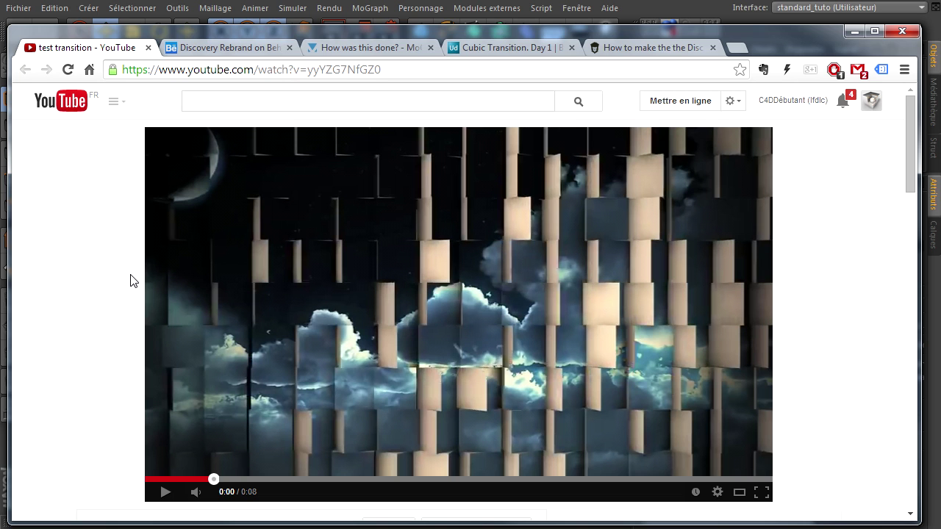
Play the opening of the Discovery Rebrand video on the Behance page and pause it.
left_click(220, 50)
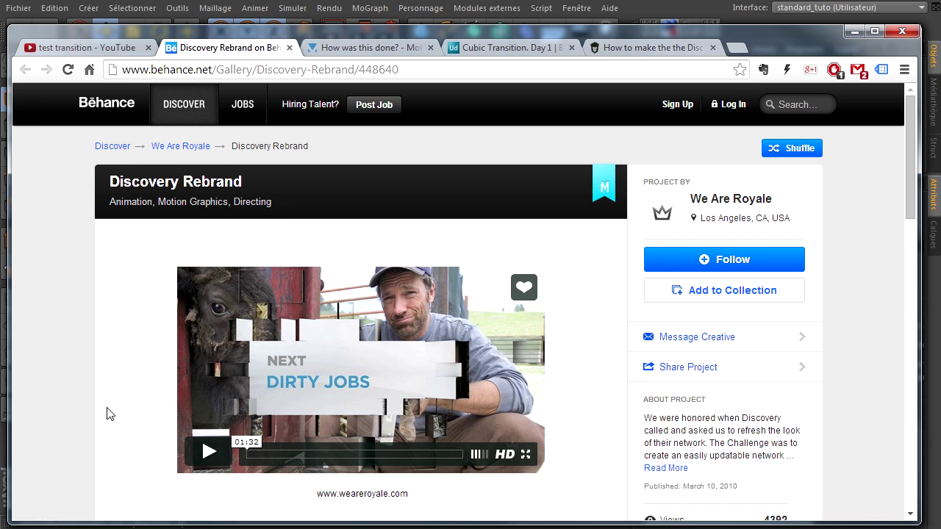
scroll(105, 413, "down", 1)
left_click(205, 378)
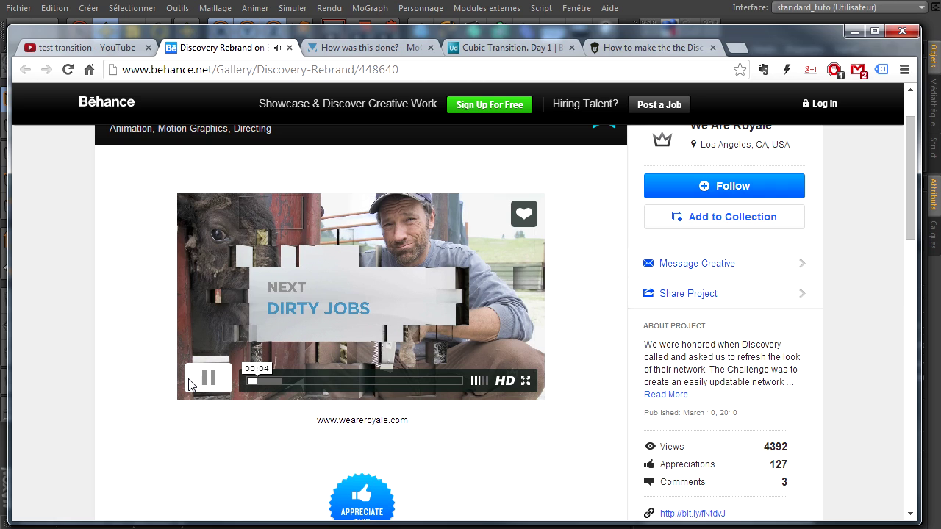
left_click(190, 384)
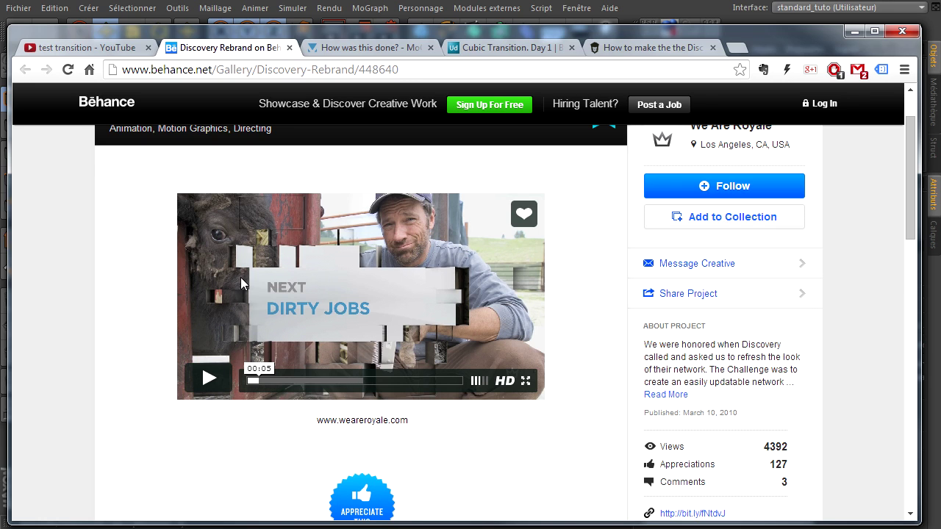
Read the first page of the mograph.net thread "How was this done?" down to the pear image example.
left_click(367, 48)
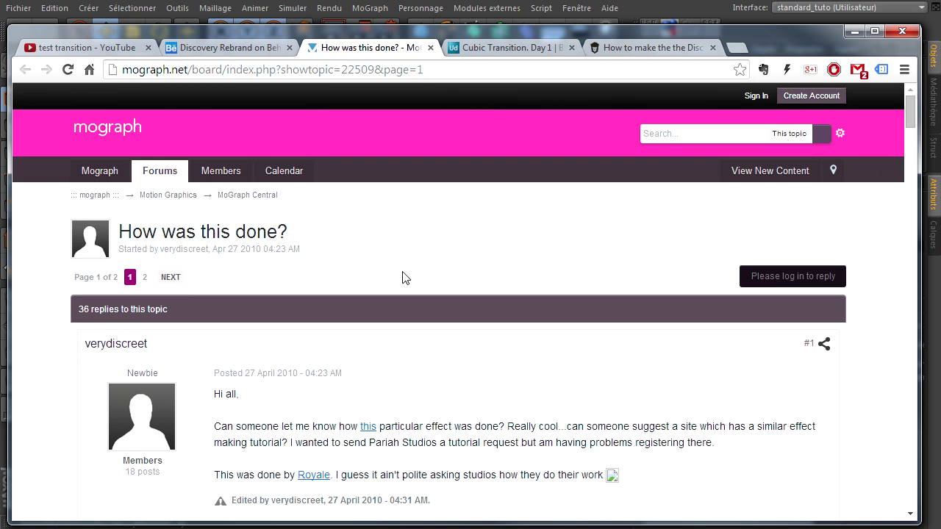
scroll(322, 403, "down", 1)
scroll(392, 390, "down", 1)
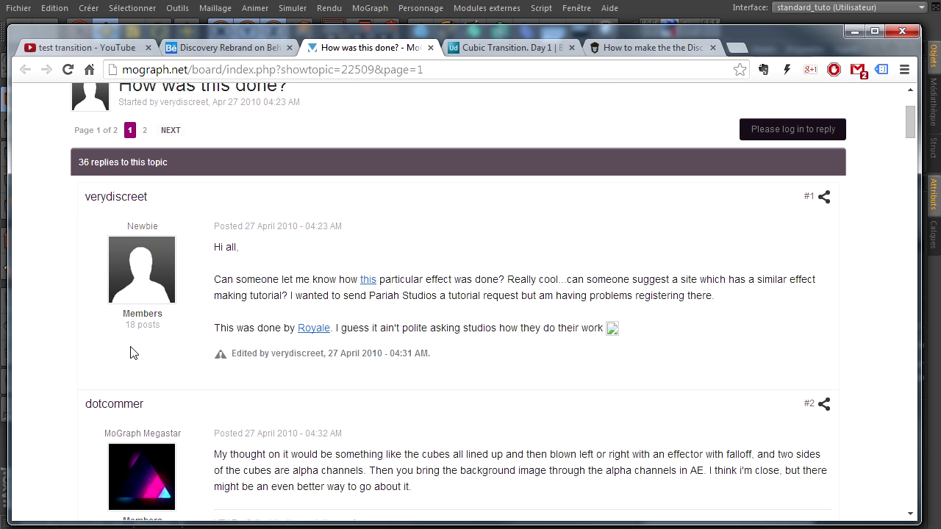
scroll(611, 341, "down", 3)
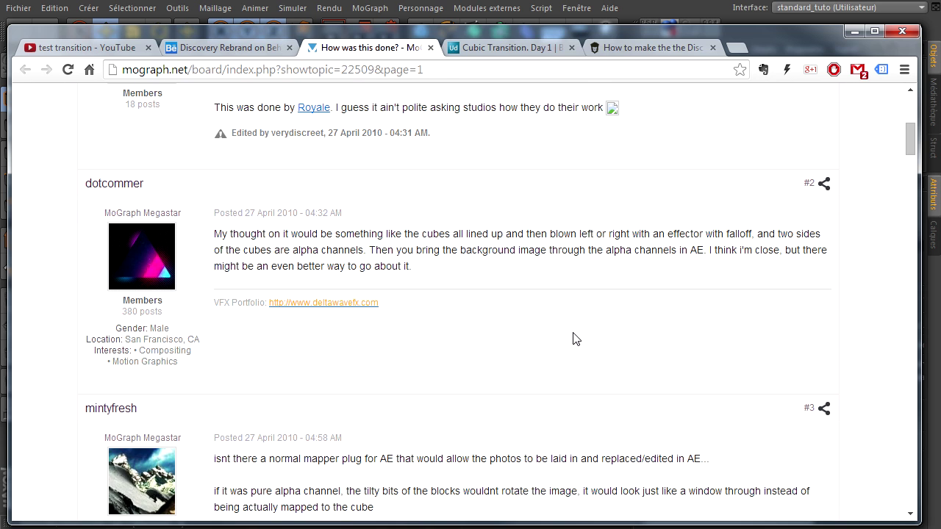
scroll(405, 309, "down", 2)
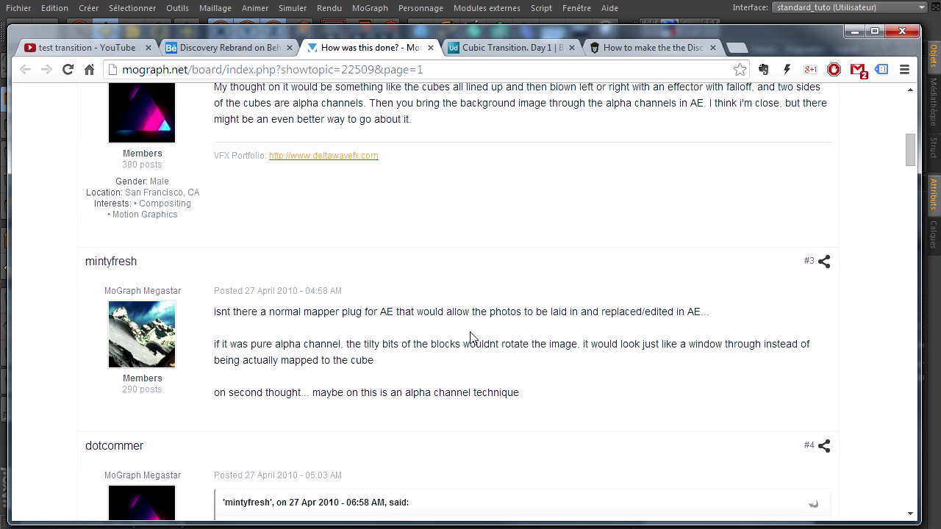
scroll(511, 303, "down", 8)
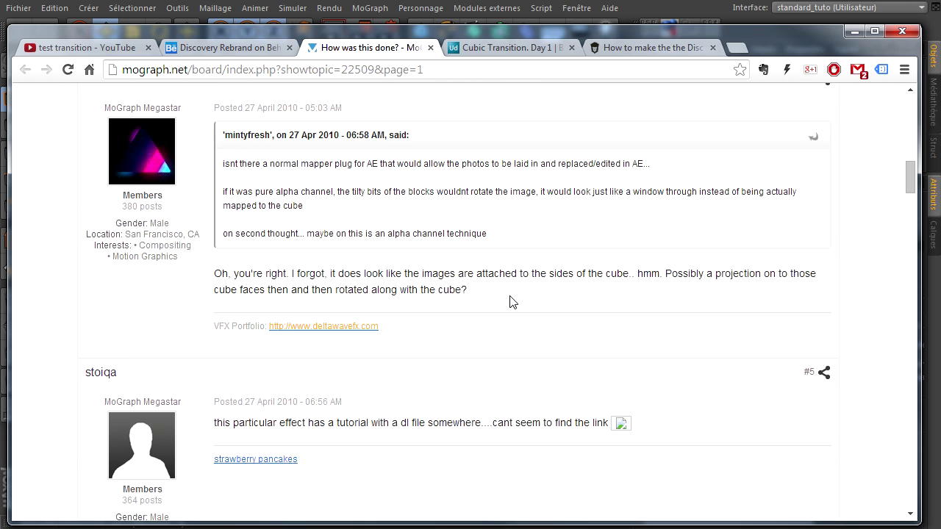
scroll(512, 302, "down", 12)
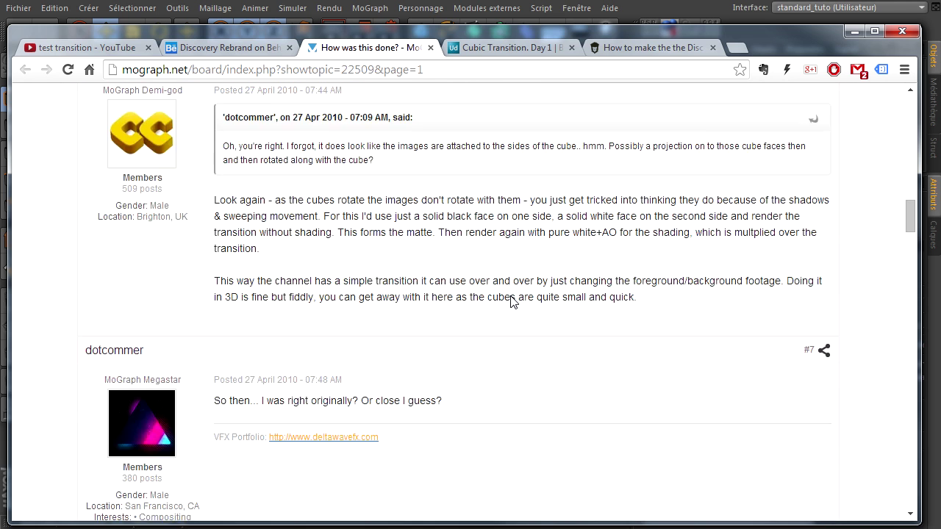
scroll(511, 302, "down", 10)
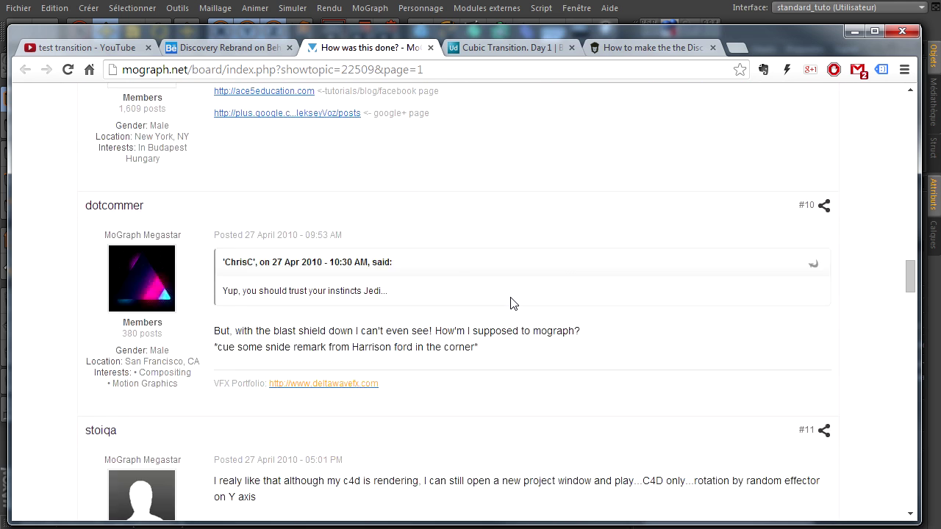
scroll(390, 393, "down", 2)
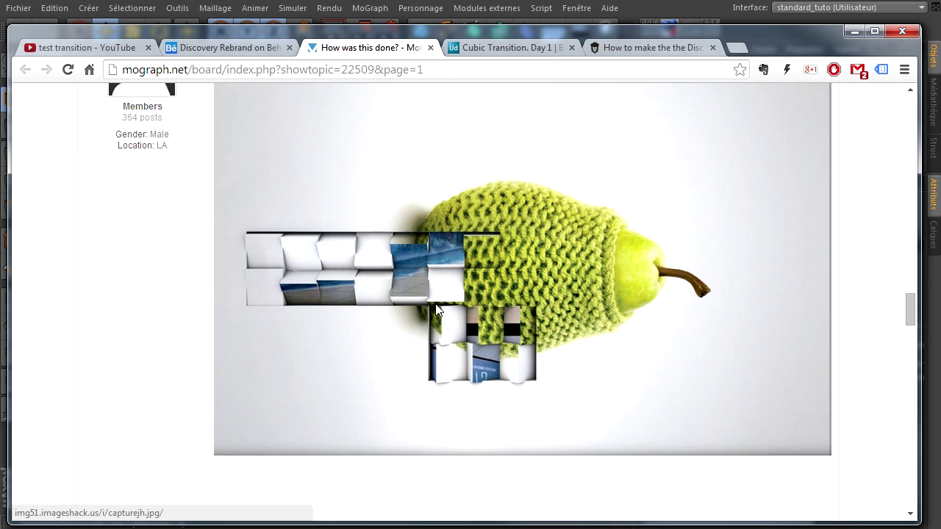
scroll(477, 346, "down", 2)
scroll(479, 347, "down", 4)
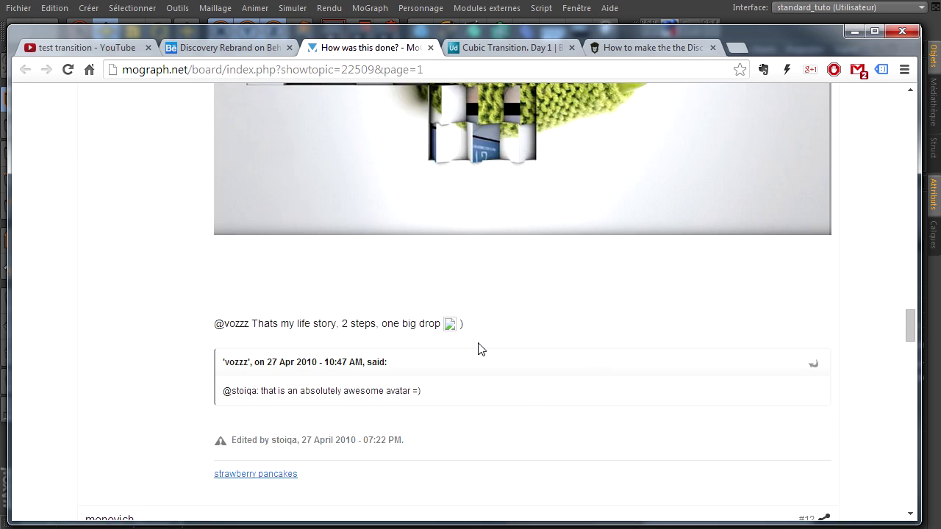
Look through the "Cubic Transition. Day 1" tutorial page on mikeudin.net, including its embedded example and lesson videos.
left_click(522, 47)
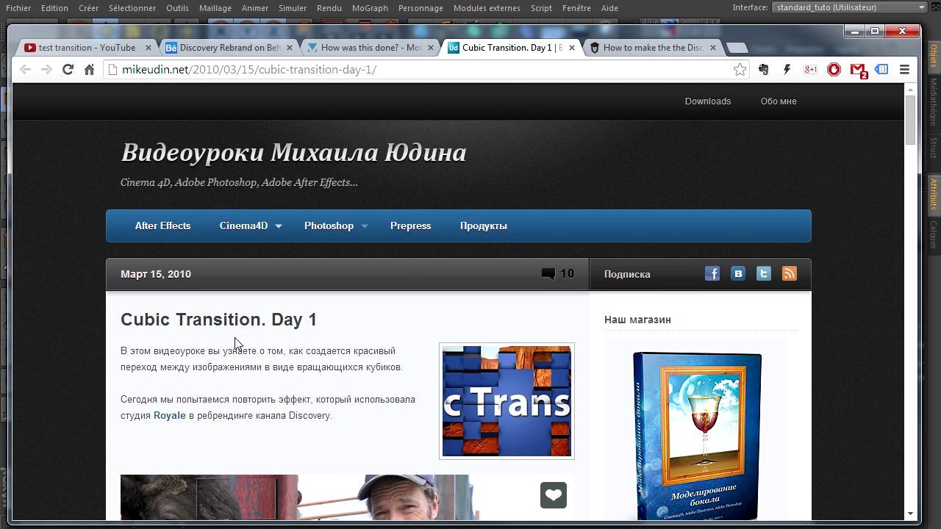
scroll(235, 338, "down", 8)
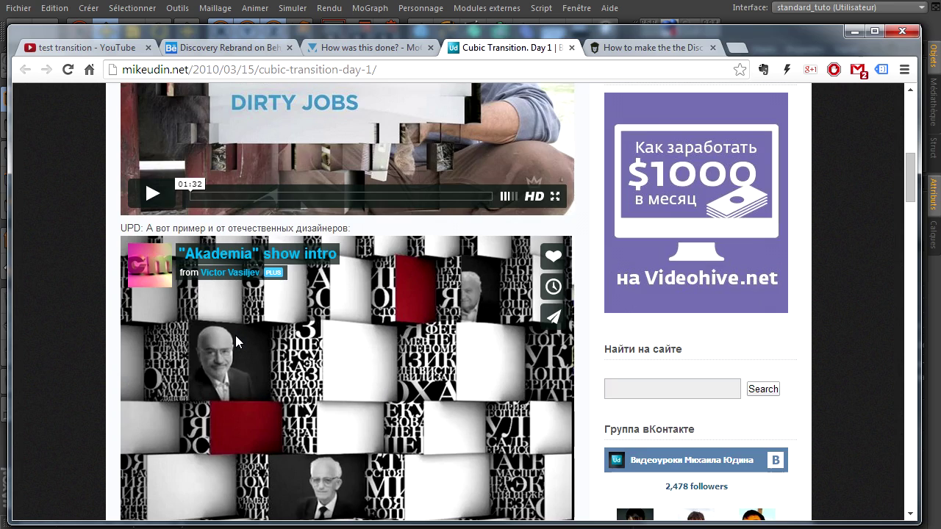
scroll(235, 336, "down", 5)
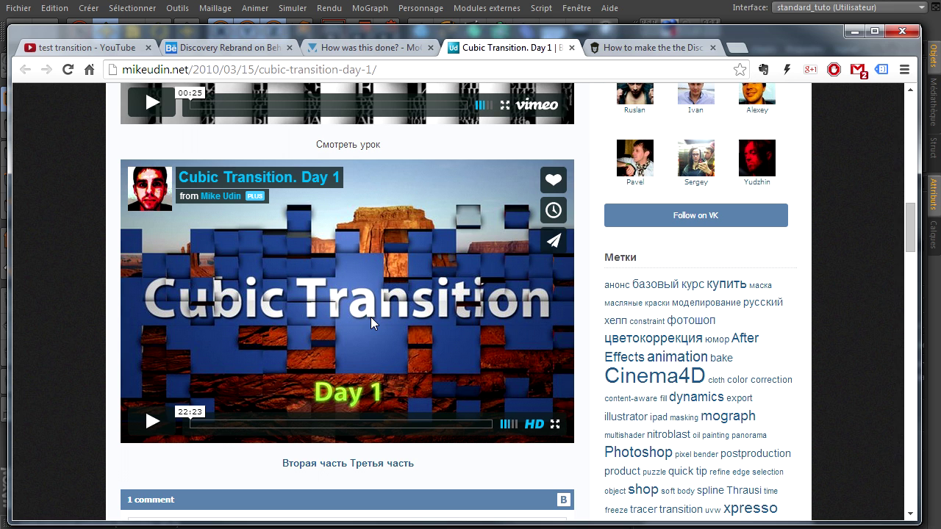
scroll(163, 305, "down", 2)
scroll(173, 310, "up", 2)
Return to the mograph.net thread and read through its second page to the post linking the finished tutorial.
left_click(378, 47)
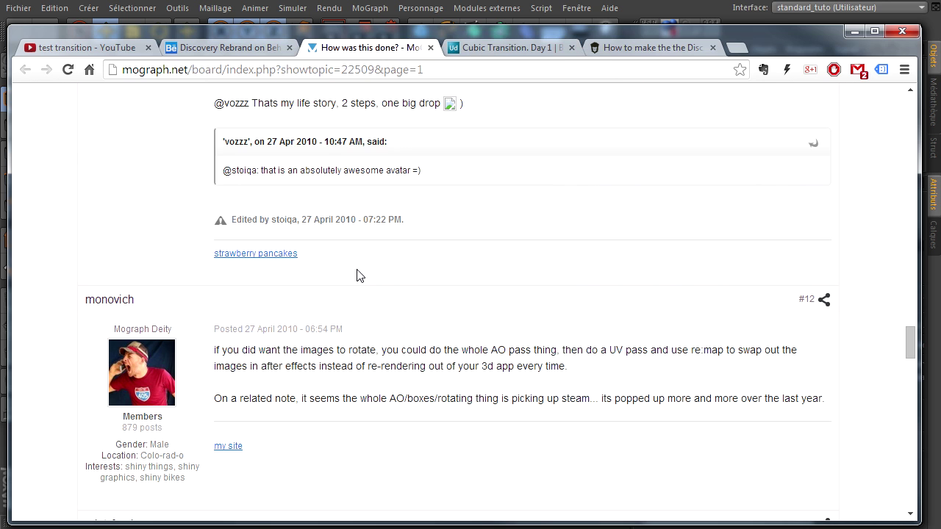
scroll(374, 293, "down", 2)
scroll(373, 293, "down", 20)
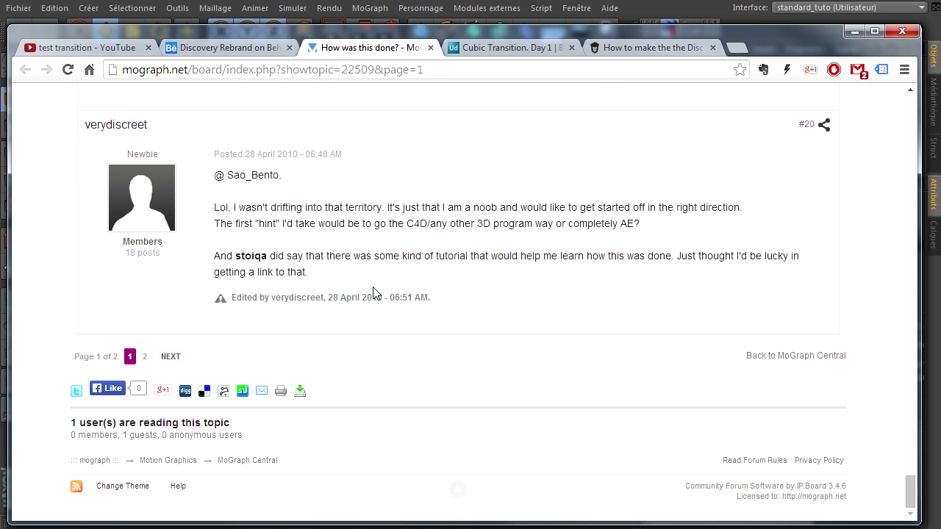
left_click(171, 356)
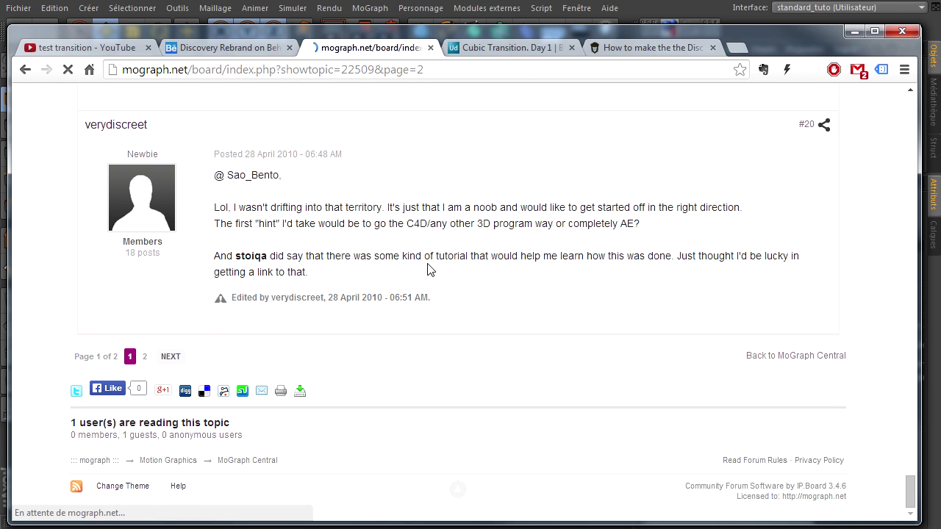
scroll(280, 351, "down", 12)
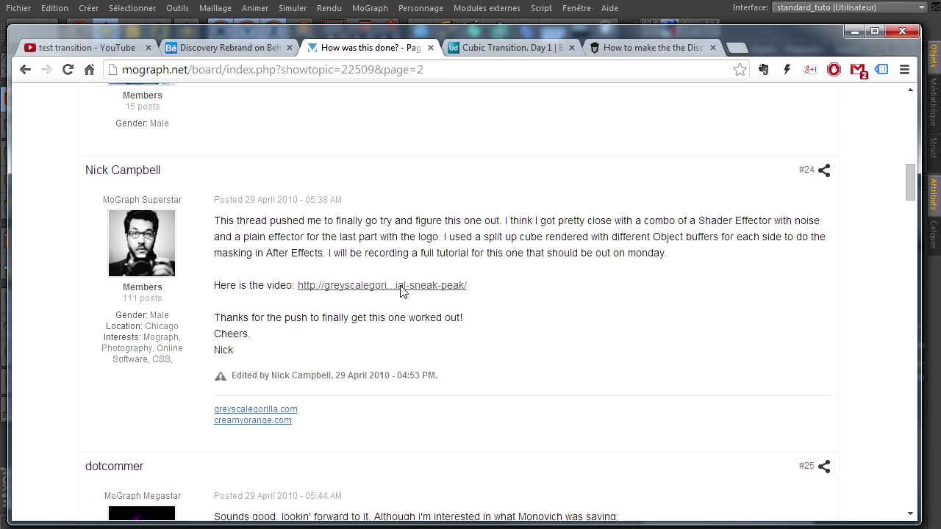
scroll(346, 305, "down", 10)
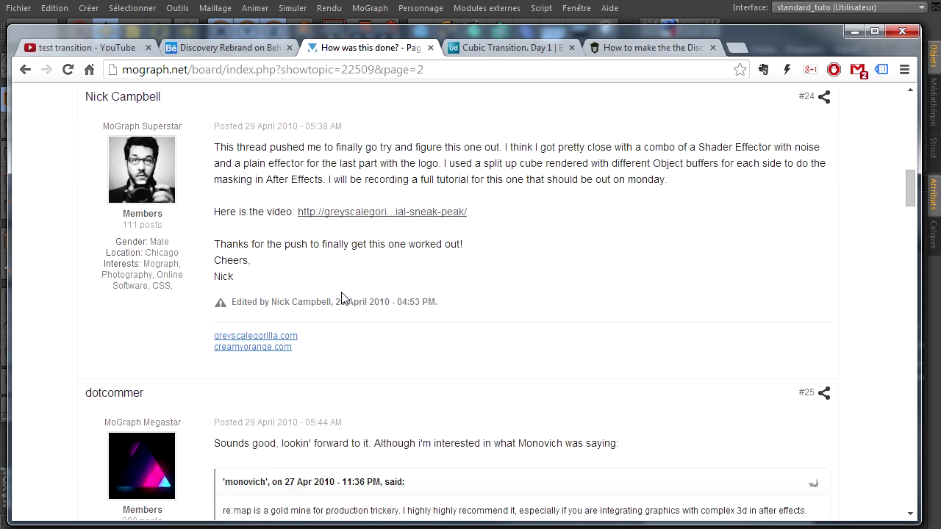
scroll(352, 321, "down", 15)
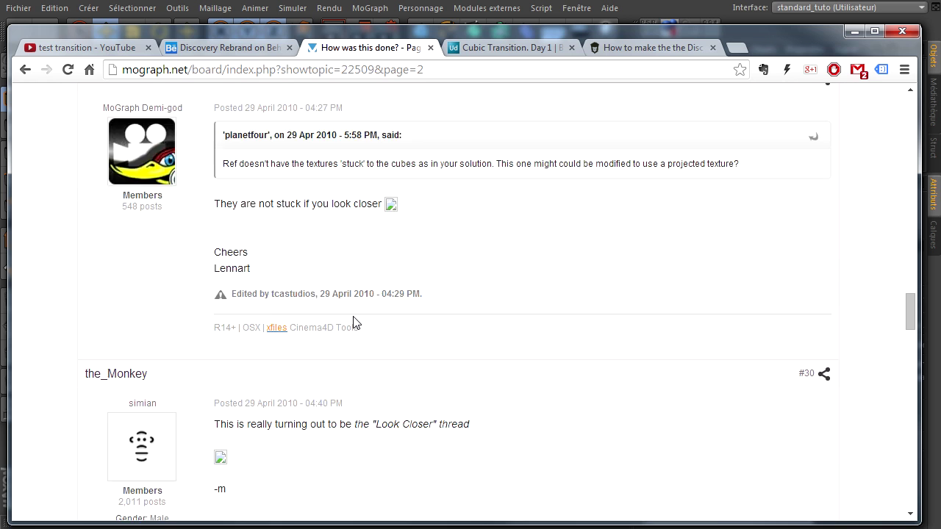
scroll(353, 320, "down", 5)
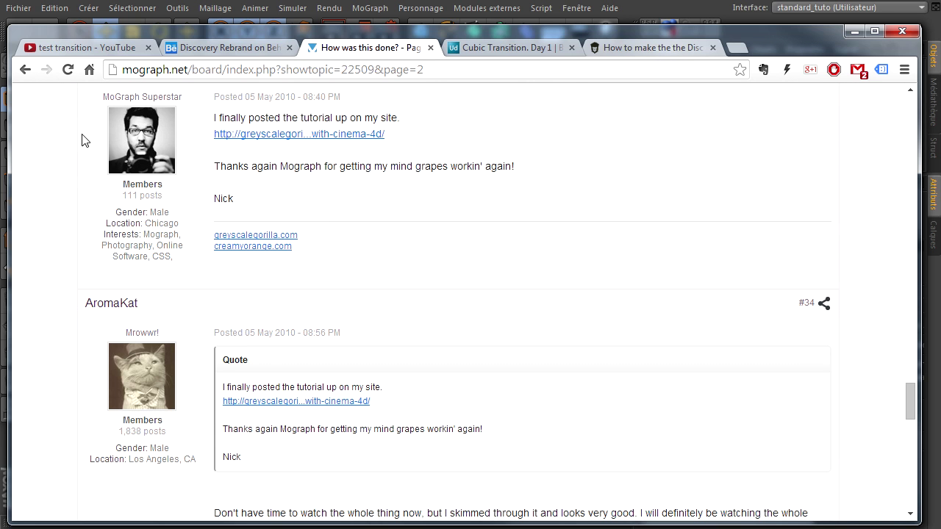
View the Greyscalegorilla Discovery Channel cube transition tutorial page and play its Final Render video.
left_click(640, 48)
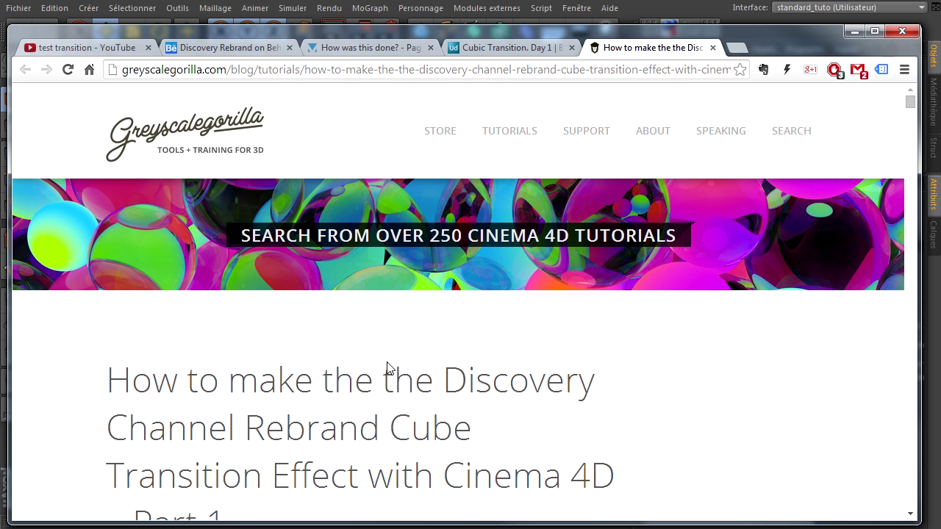
scroll(559, 397, "down", 7)
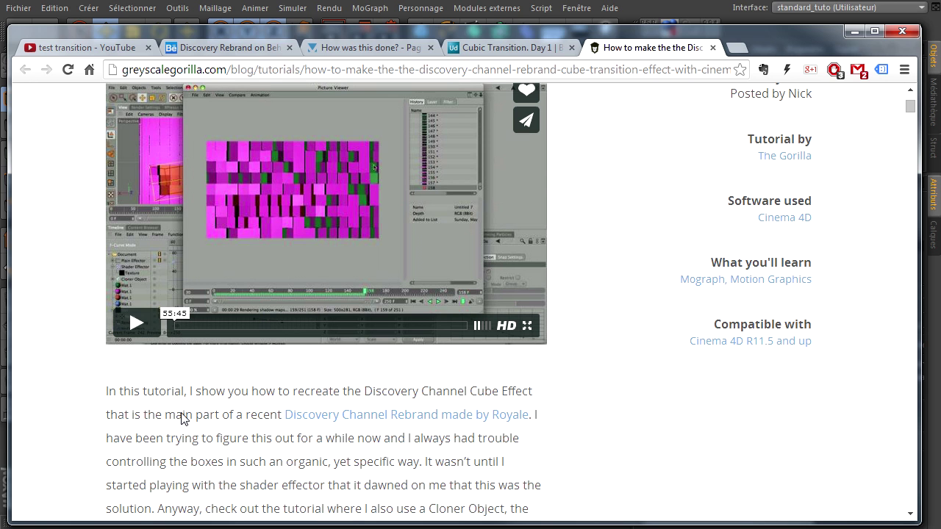
scroll(183, 414, "down", 10)
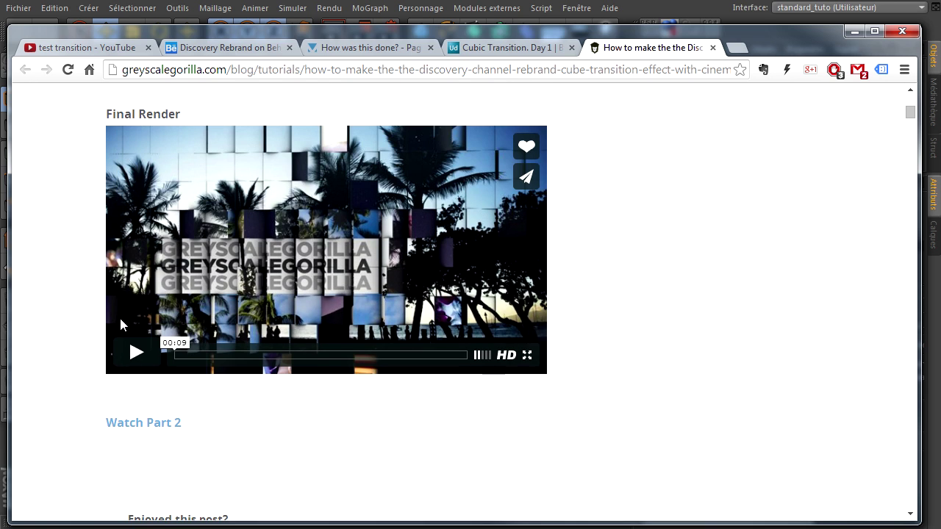
left_click(134, 353)
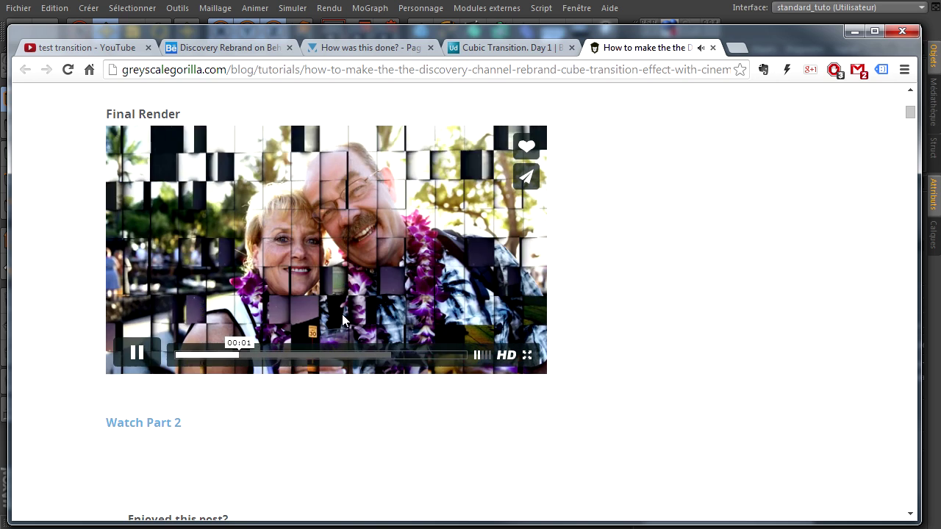
Pause the Final Render video, close the reference pages and the browser, and switch back to Cinema 4D.
left_click(133, 351)
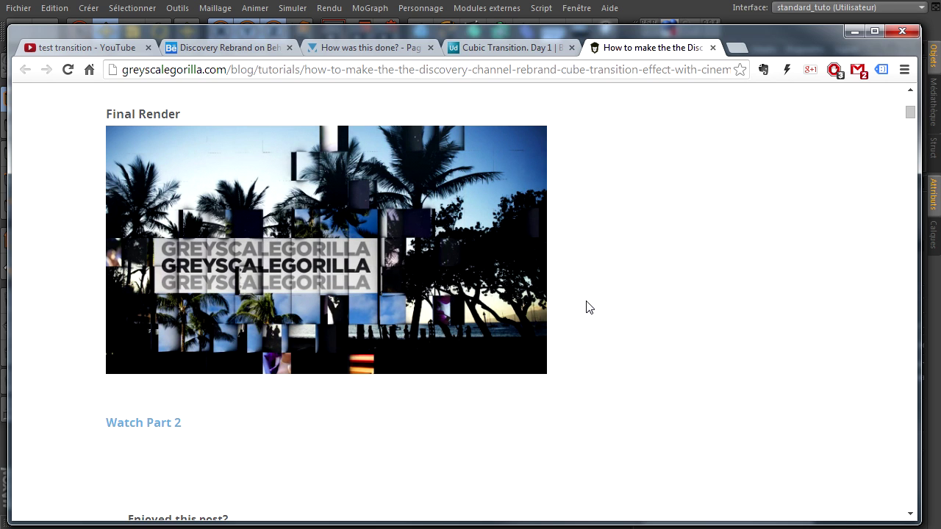
mouse_move(474, 303)
left_click(539, 47)
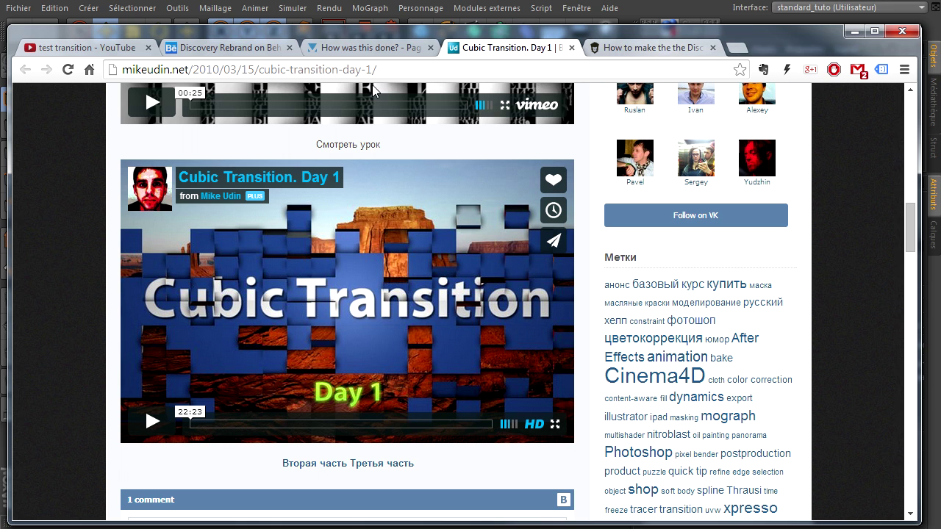
left_click(713, 47)
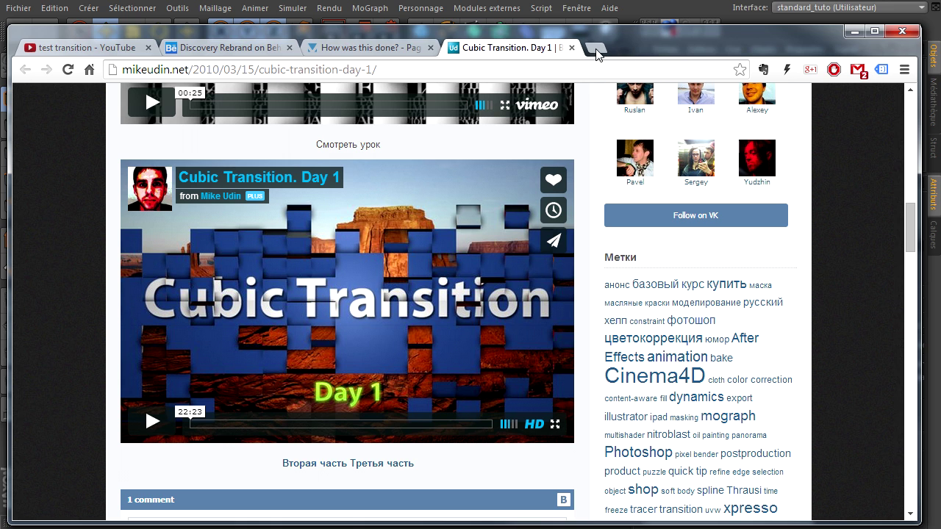
left_click(572, 47)
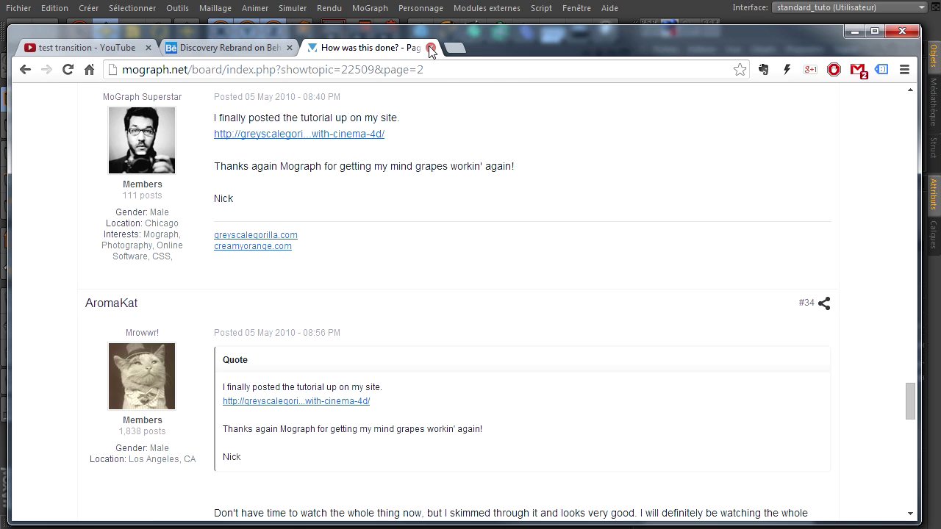
left_click(433, 47)
left_click(289, 47)
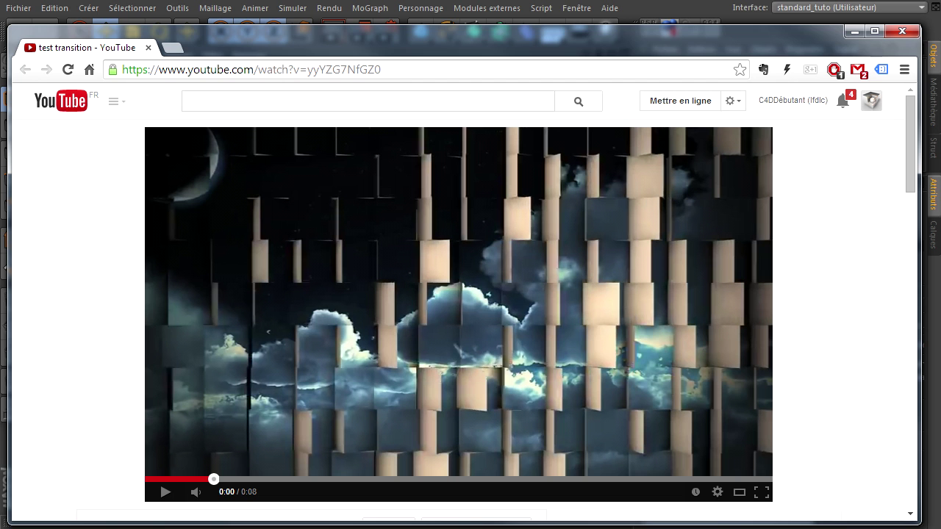
left_click(901, 31)
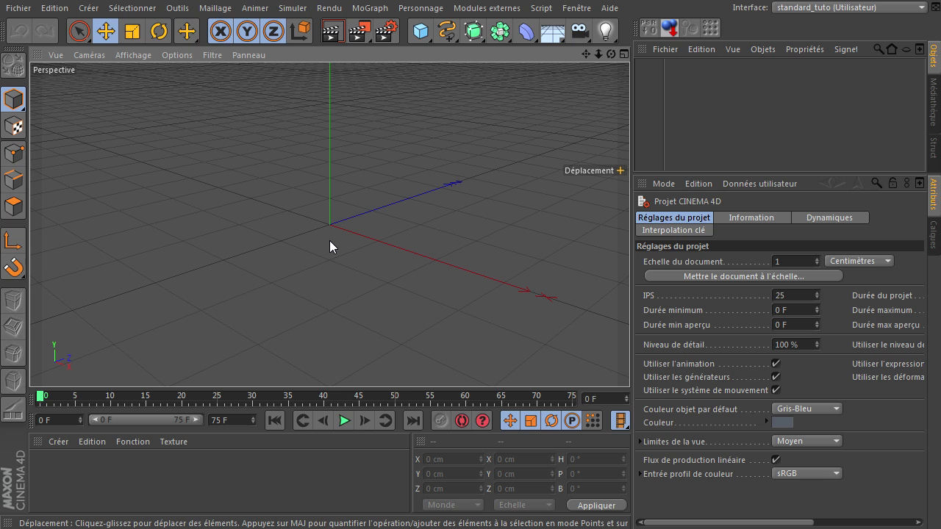
Create a cube primitive and set its X, Y and Z sizes to 50 cm each.
left_click(421, 31)
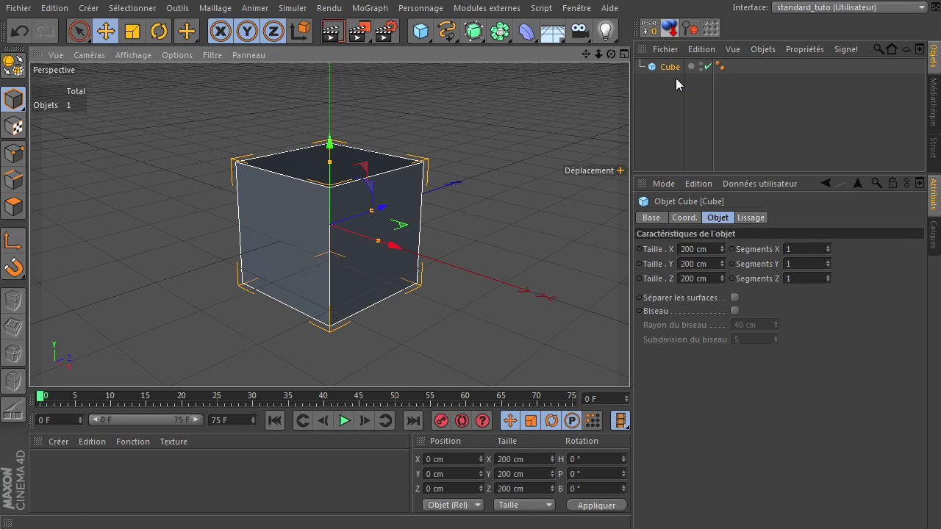
double_click(699, 249)
type("50")
key("Return")
double_click(699, 264)
type("5")
double_click(705, 280)
type("50")
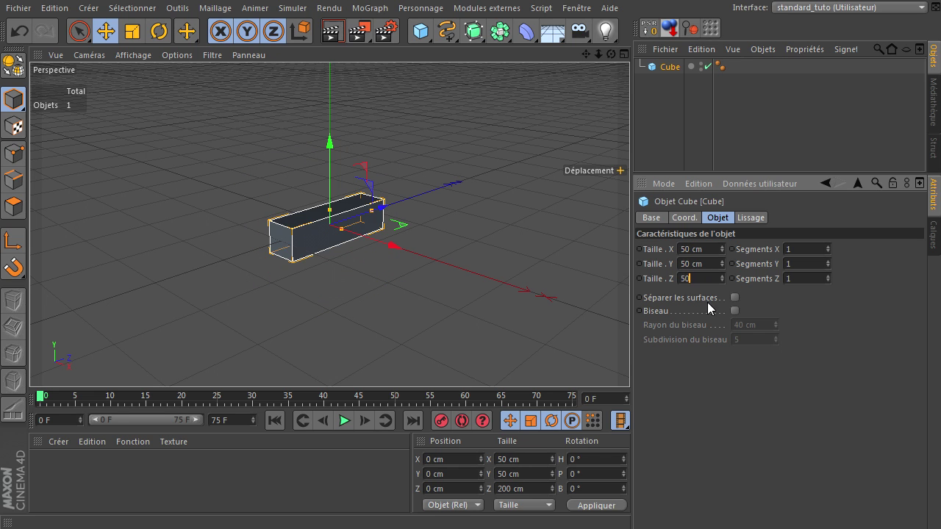
key("Return")
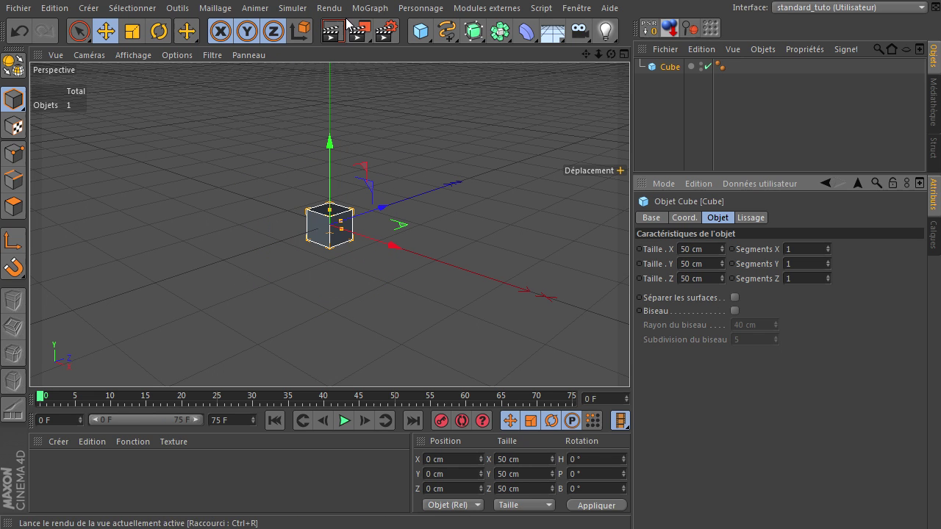
Add a MoGraph Cloner with the cube as its child and set the viewport display to Gouraud shading with lines.
left_click(369, 8)
left_click(391, 116)
left_click_drag(674, 82, 685, 71)
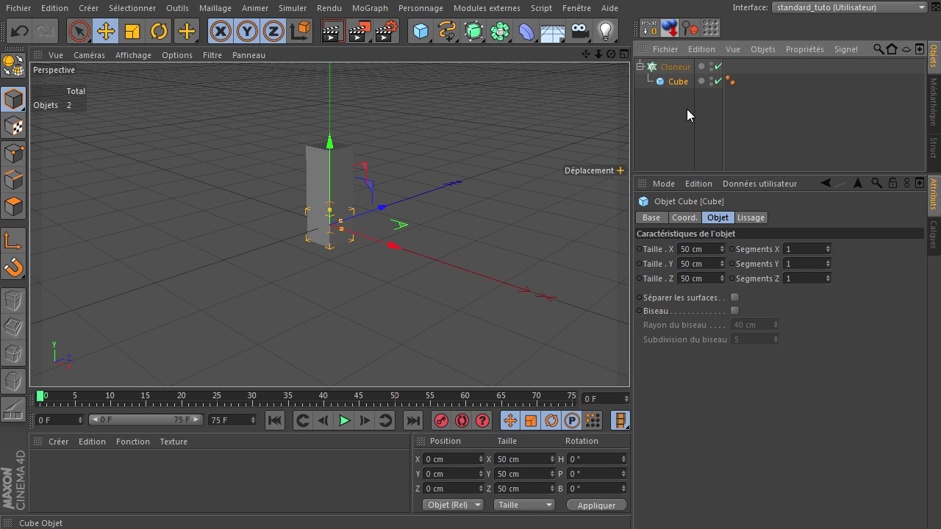
left_click(132, 55)
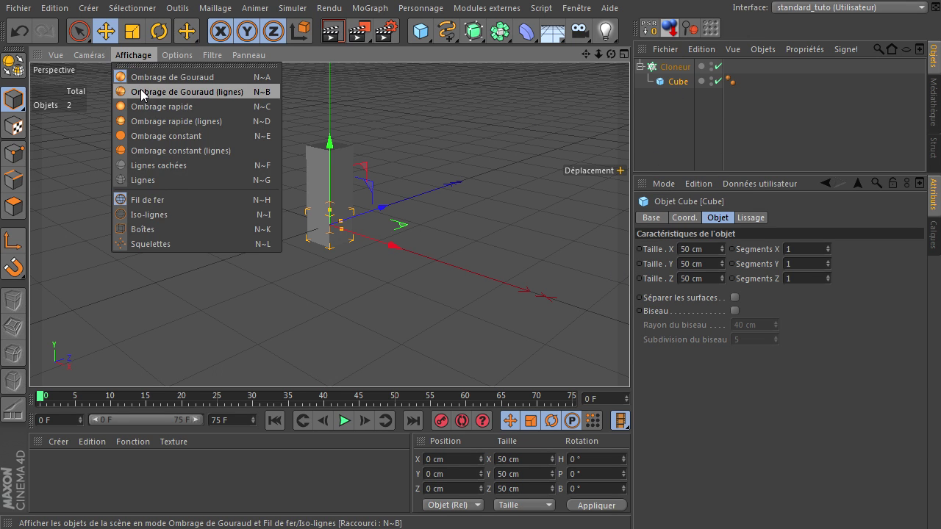
left_click(143, 92)
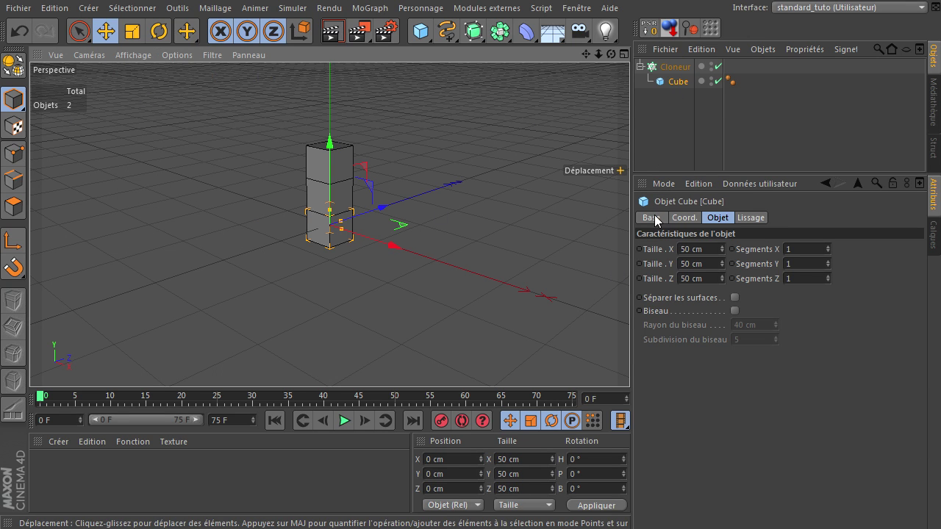
Switch the Cloner to grid distribution (Répartition sur une grille) with a quantity of 9 × 1 × 9 clones.
left_click(684, 67)
left_click(793, 260)
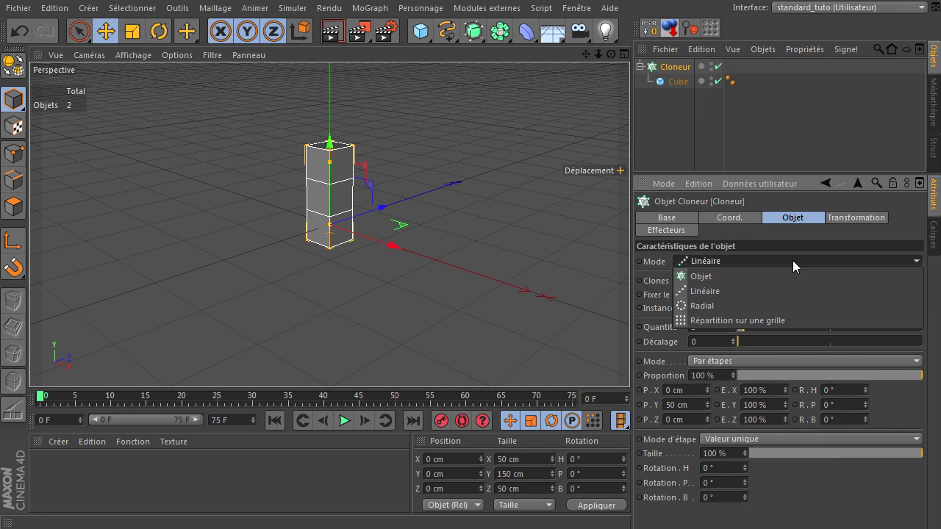
left_click(792, 322)
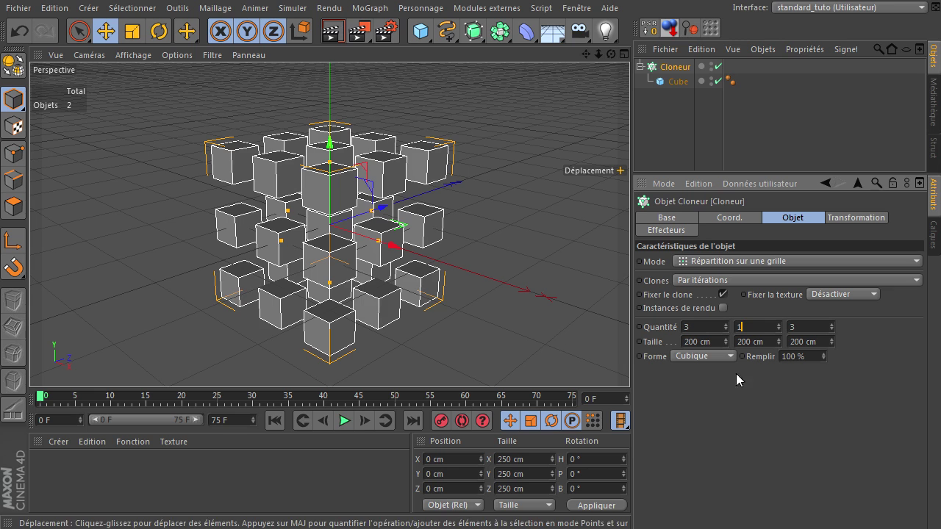
type("1")
key("Return")
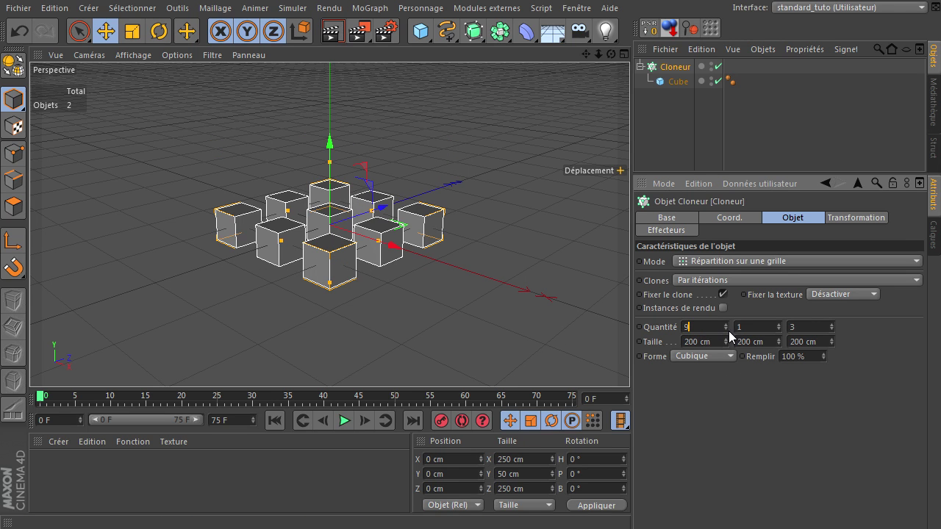
double_click(819, 328)
type("9")
key("Return")
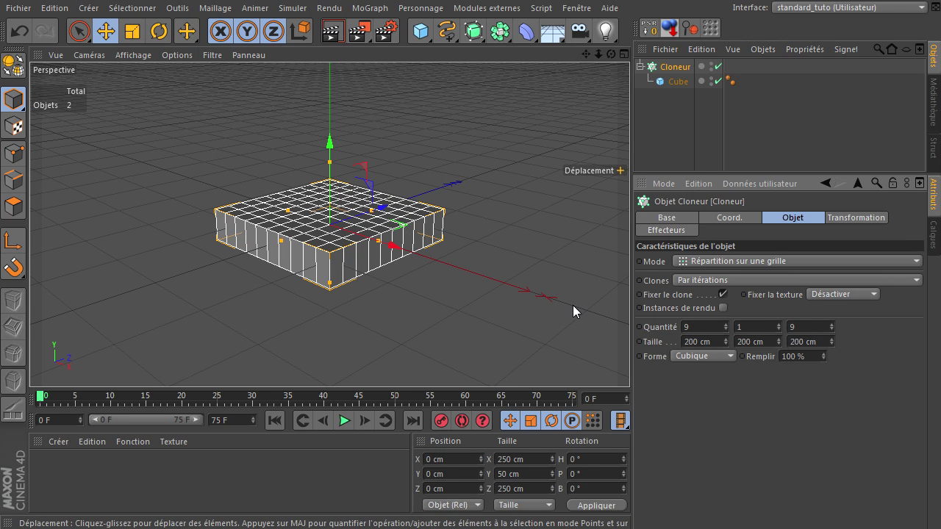
Spread the clone grid in the viewport to about 560 cm in X and 643 cm in Z.
left_click_drag(380, 250, 471, 273)
mouse_move(380, 217)
left_mouse_down()
mouse_move(390, 208)
mouse_move(373, 204)
left_mouse_up()
left_click(20, 33)
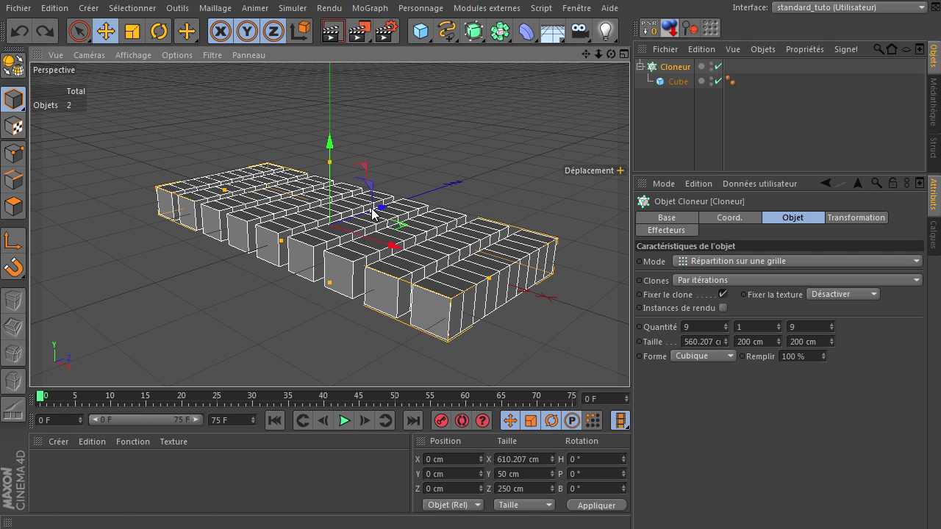
mouse_move(377, 216)
left_mouse_down()
mouse_move(459, 206)
mouse_move(442, 188)
left_mouse_up()
mouse_move(586, 55)
left_mouse_down()
mouse_move(581, 34)
mouse_move(629, 360)
left_mouse_up()
Add a Simple effector to the Cloner, disable its Position influence and enable Rotation with R.H set to 45°.
left_click(667, 32)
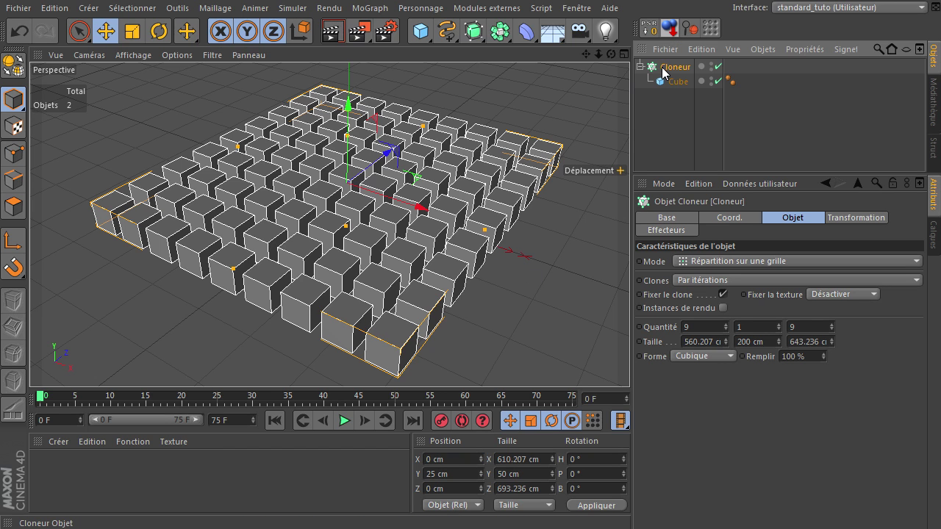
left_click(370, 9)
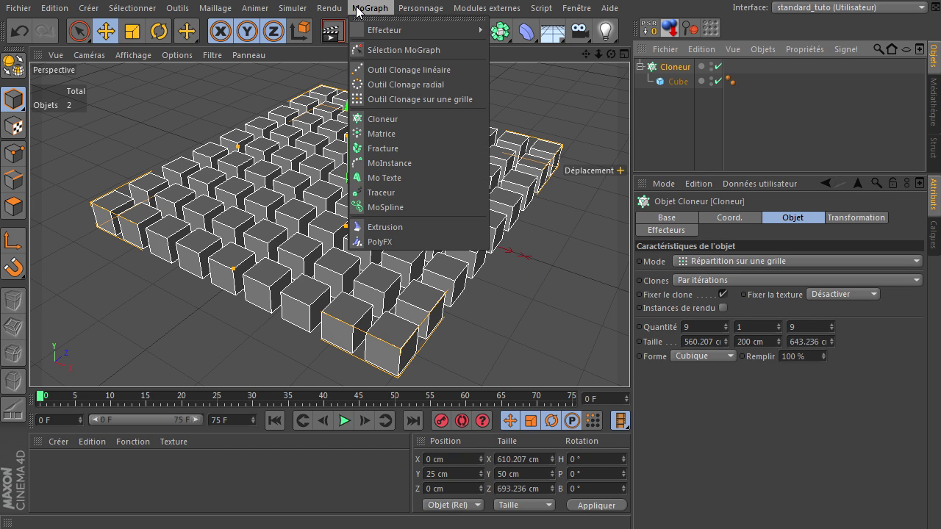
mouse_move(370, 31)
left_click(555, 49)
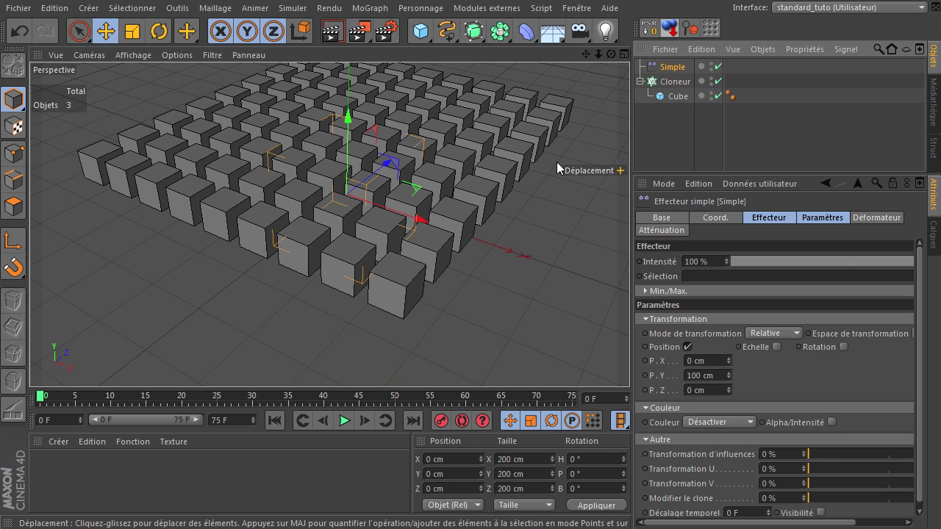
left_click(688, 347)
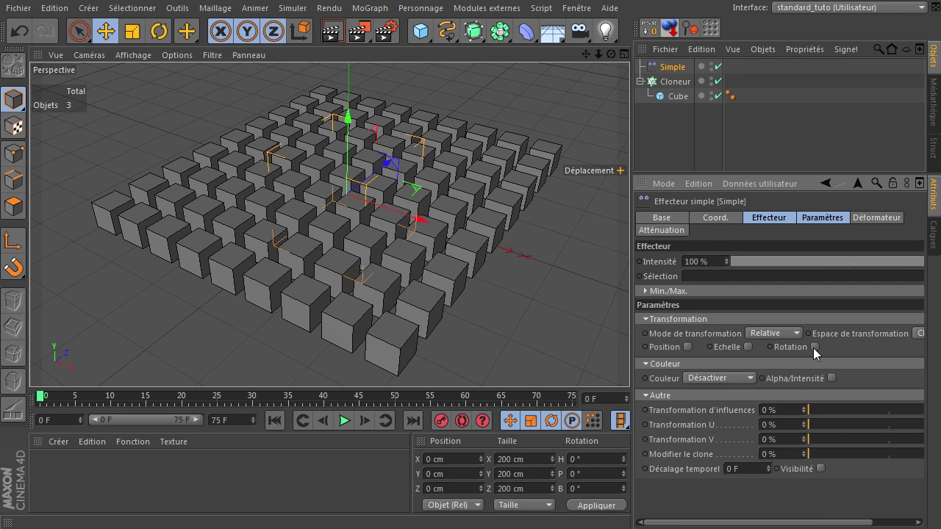
left_click(814, 347)
left_click(841, 362)
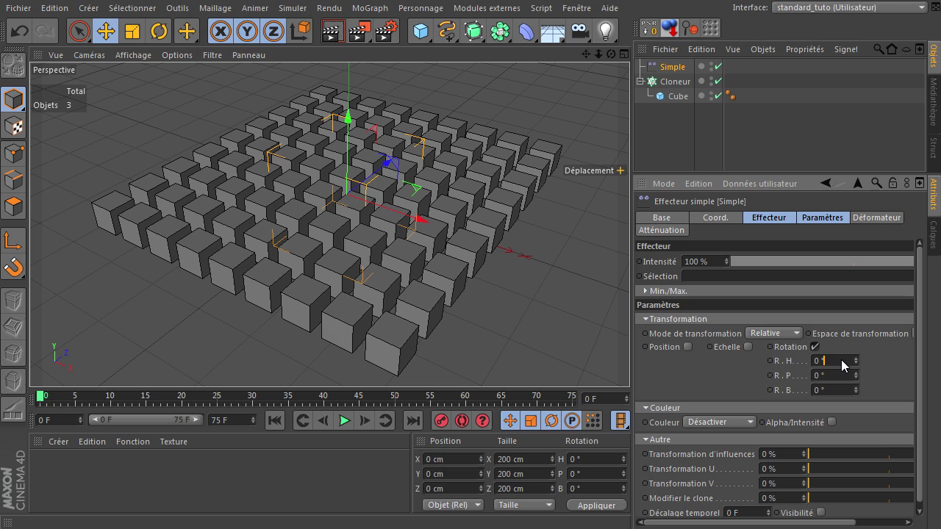
type("45")
key("Return")
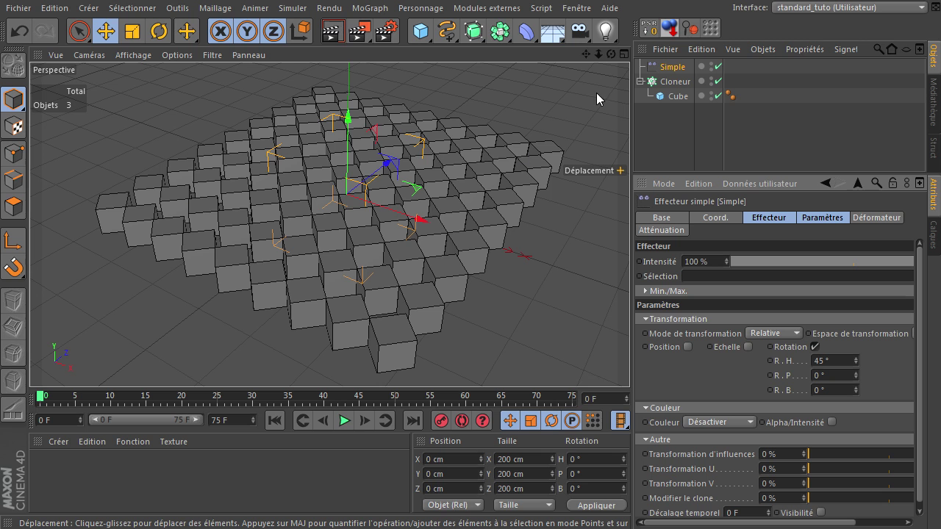
Set the Simple effector's falloff shape to Linéaire.
left_click_drag(613, 56, 630, 360)
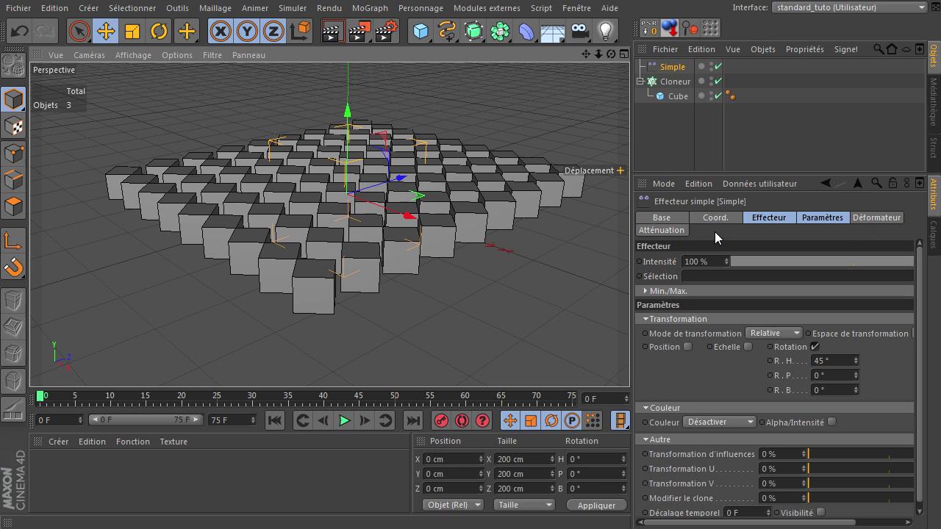
left_click(681, 64)
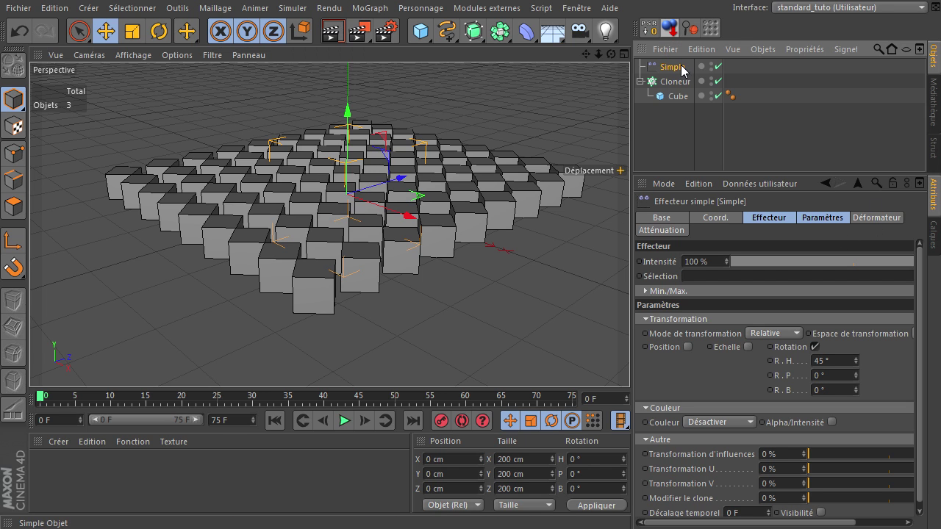
left_click(658, 230)
left_click(704, 260)
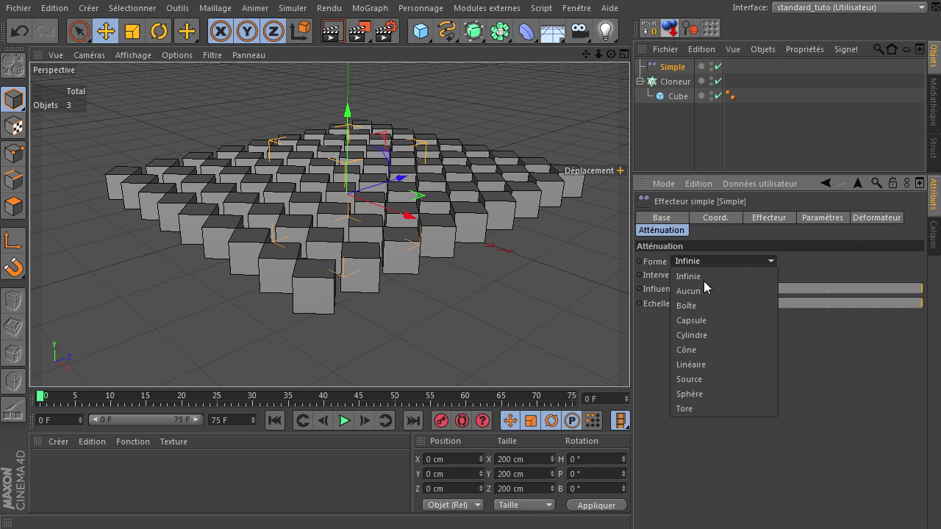
left_click(724, 362)
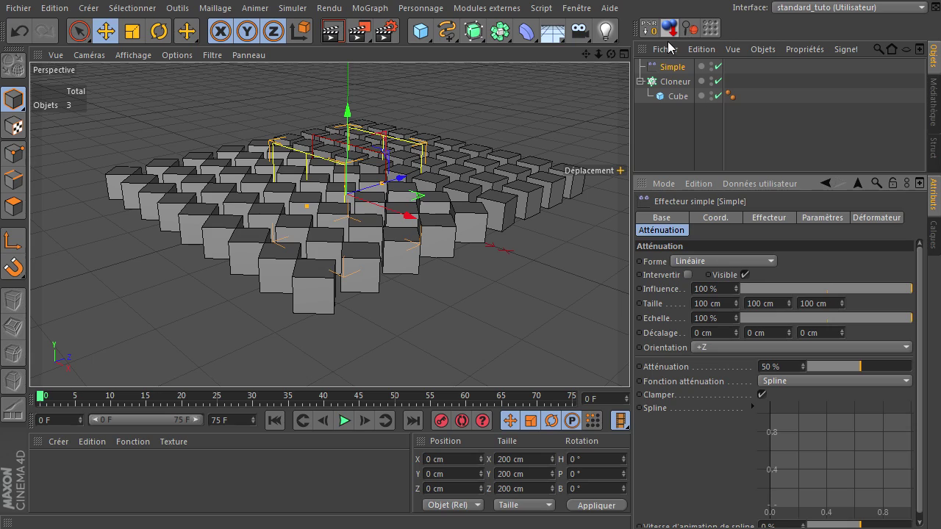
Slide the Simple effector back and forth along Z across the clone grid, ending at about -7.5 cm.
left_click_drag(611, 54, 630, 360)
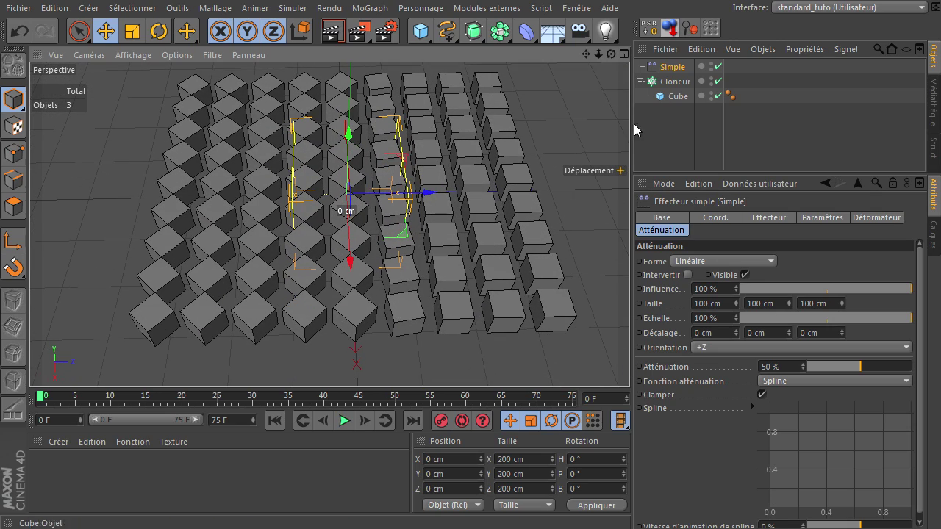
left_click_drag(432, 194, 391, 200)
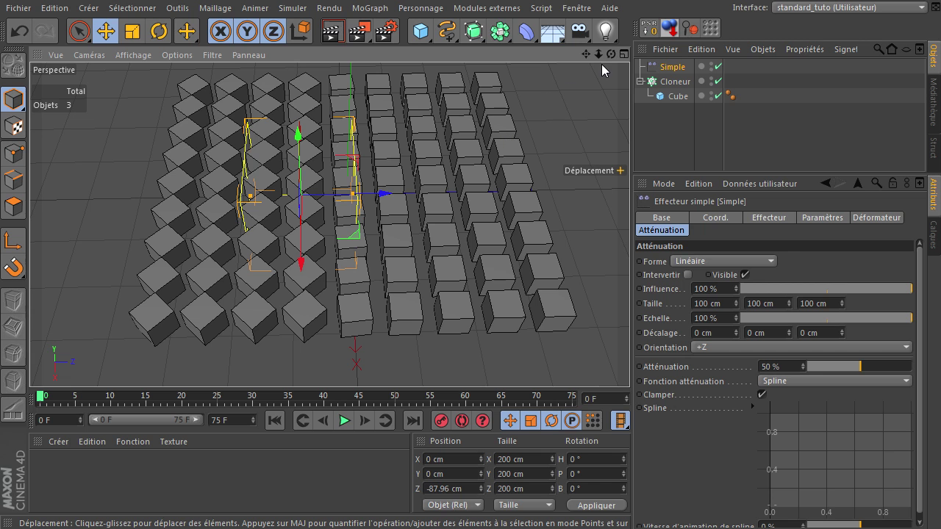
left_click_drag(610, 54, 629, 361)
left_click_drag(376, 181, 260, 204)
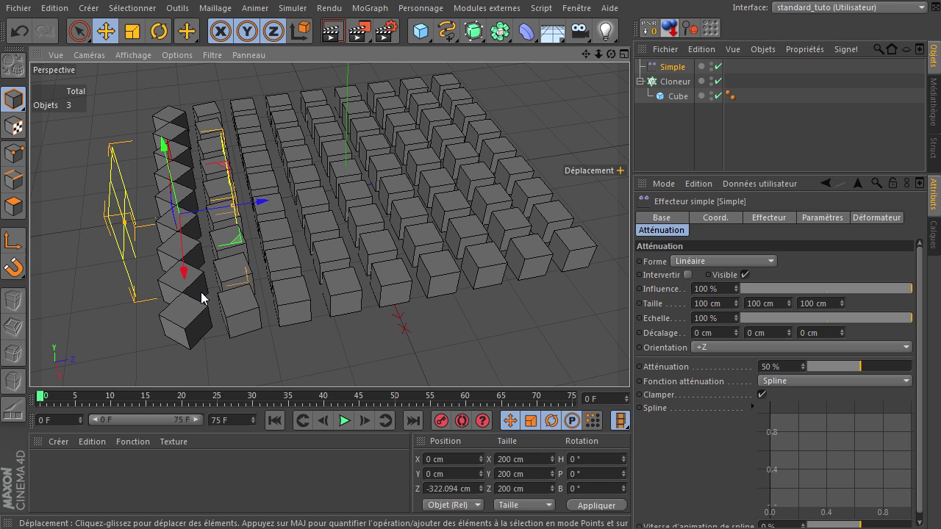
left_click_drag(261, 199, 274, 204)
left_click_drag(280, 201, 397, 181)
left_click_drag(611, 56, 630, 360)
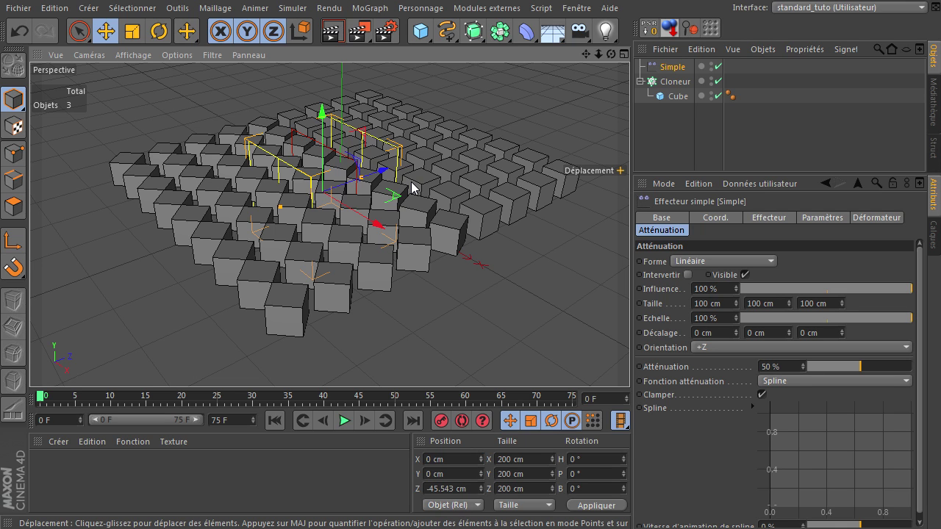
left_click_drag(382, 173, 405, 189)
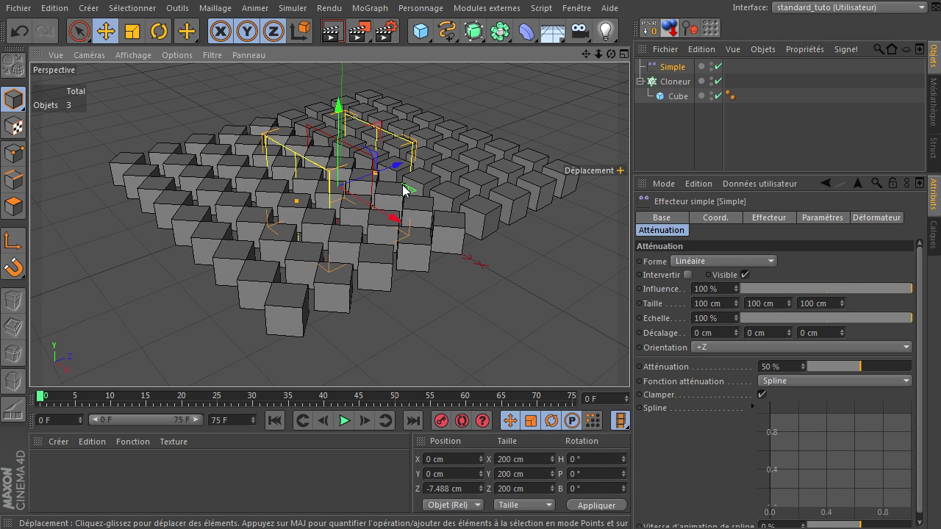
Disable the Simple effector and open the Cloner's Transformation settings.
left_click(719, 66)
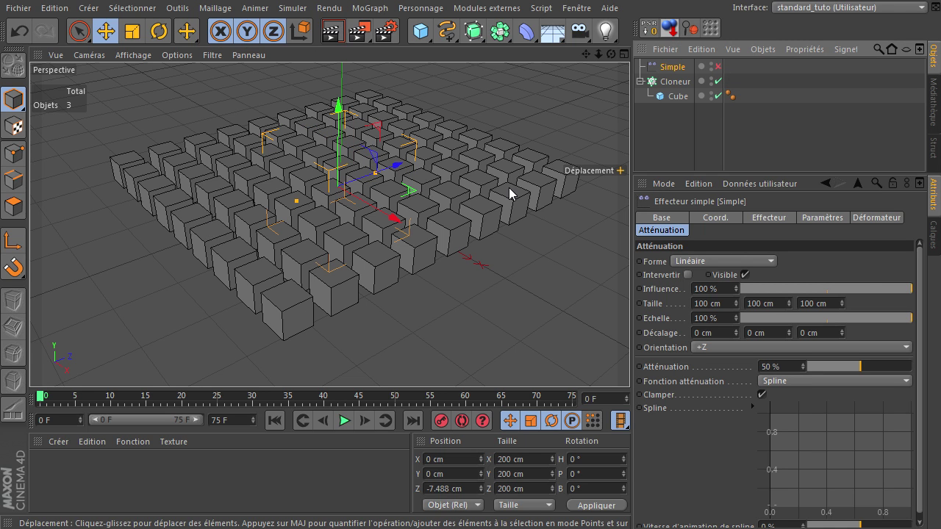
left_click(719, 83)
left_click(672, 83)
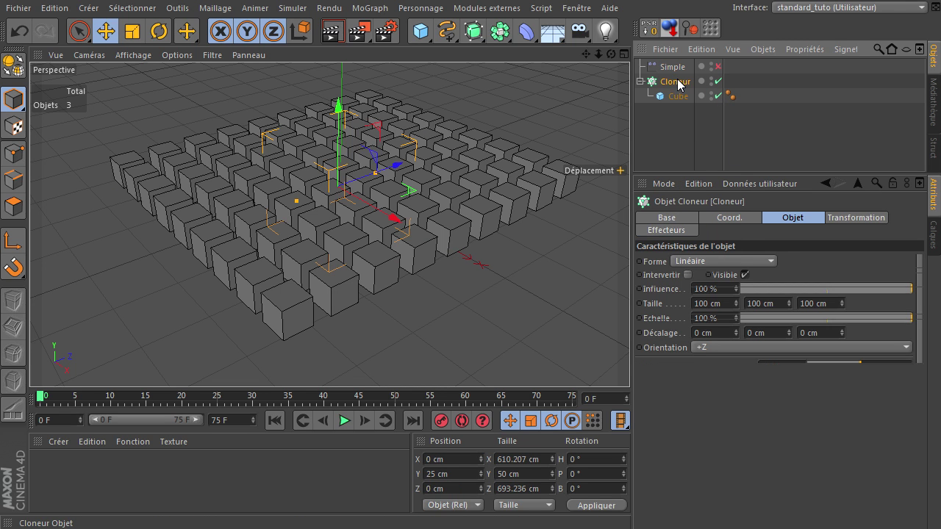
left_click(861, 219)
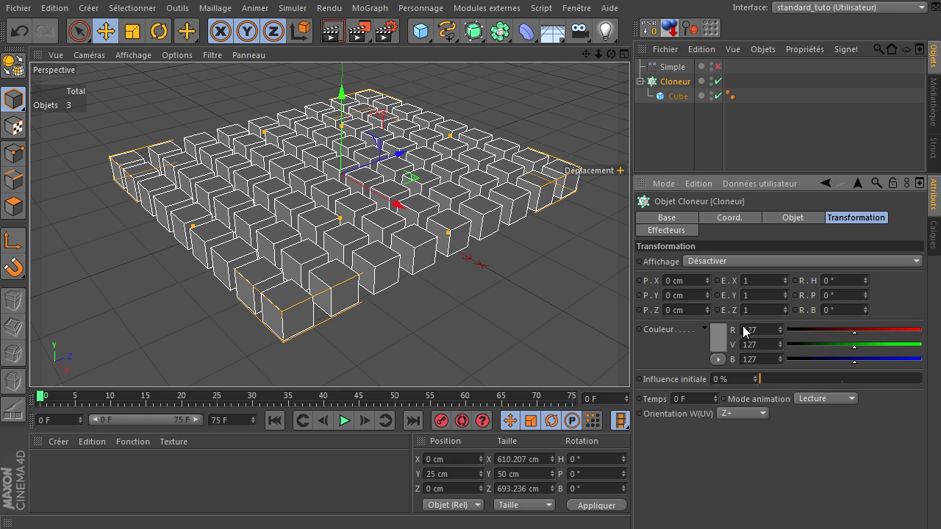
Set the Cloner's Affichage option to Couleur and disable the Cloner to show its clone points.
left_click(708, 263)
left_click(612, 344)
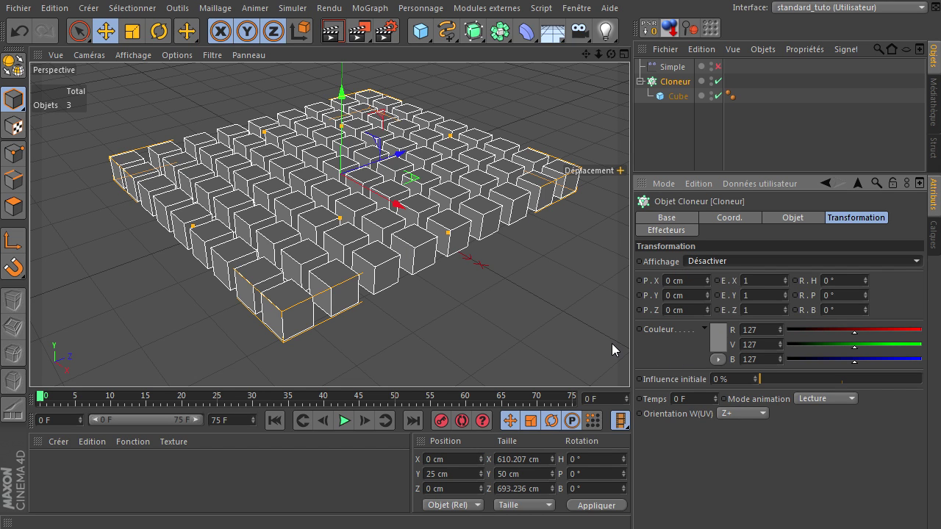
left_click(708, 261)
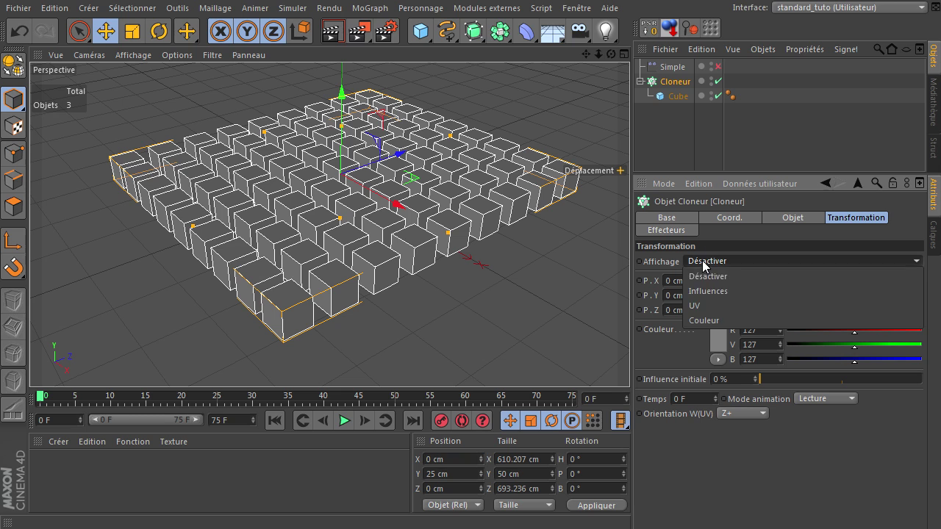
left_click(711, 321)
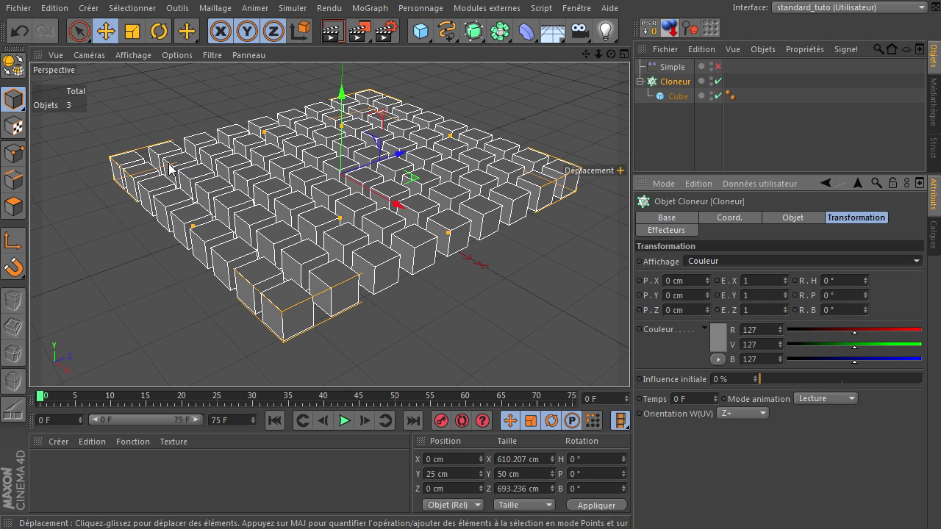
left_click(719, 81)
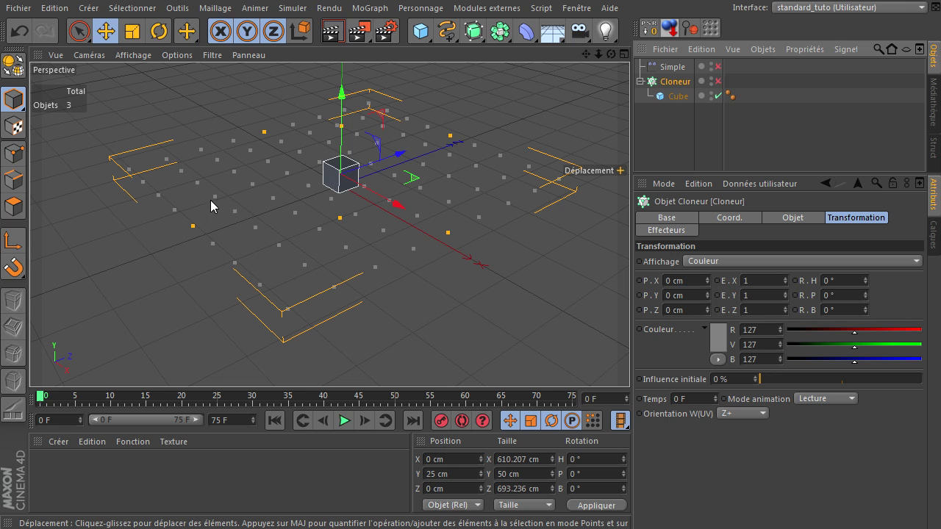
Set the Cloner's colour to orange, RGB 255, 157, 0, and toggle the Cloner to compare cubes and points.
left_click(716, 344)
left_click(691, 292)
left_click(705, 315)
left_click_drag(733, 304, 747, 291)
left_click(691, 416)
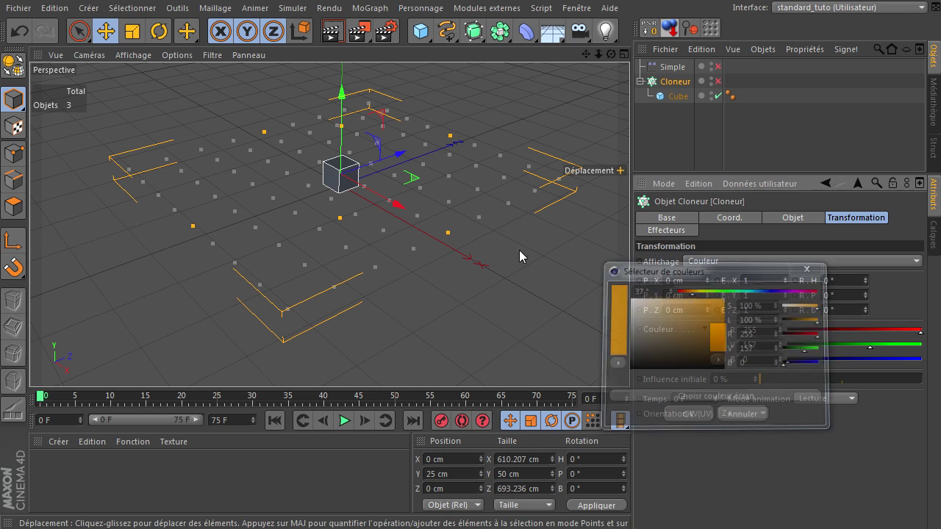
left_click(717, 83)
left_click(718, 82)
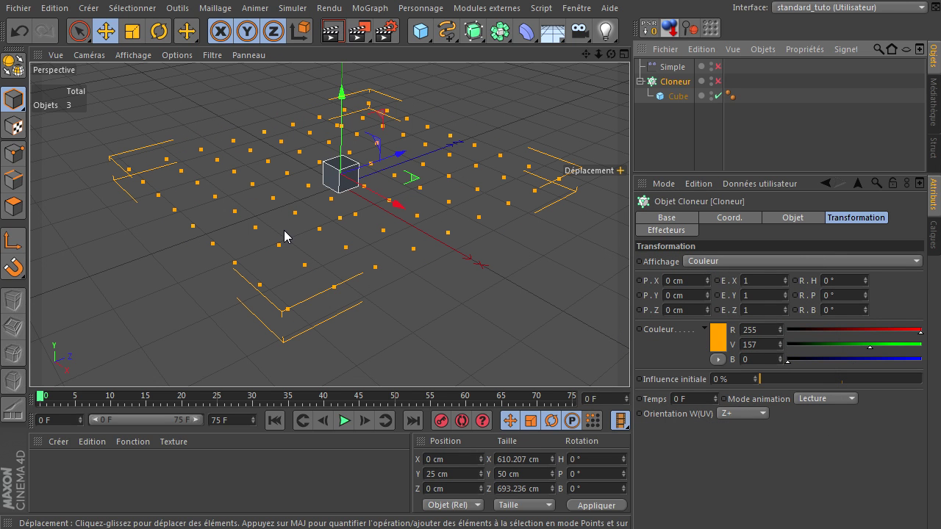
Set the Cloner's Affichage option to Influences and toggle the Cloner to check its points.
left_click(760, 264)
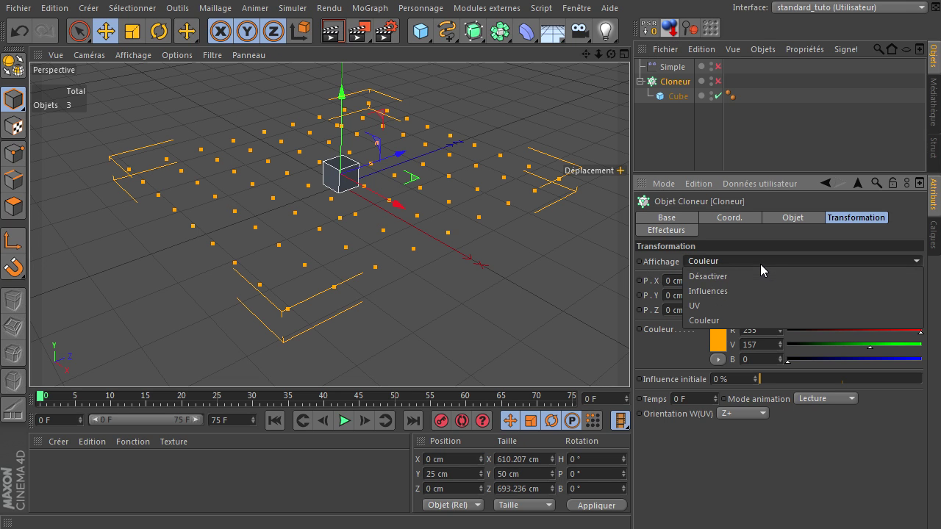
left_click(720, 293)
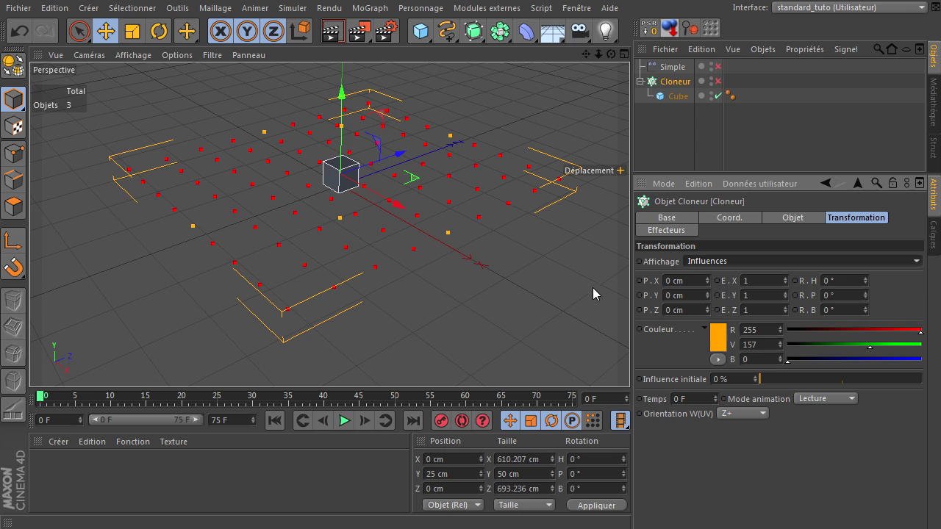
left_click(719, 80)
left_click(719, 81)
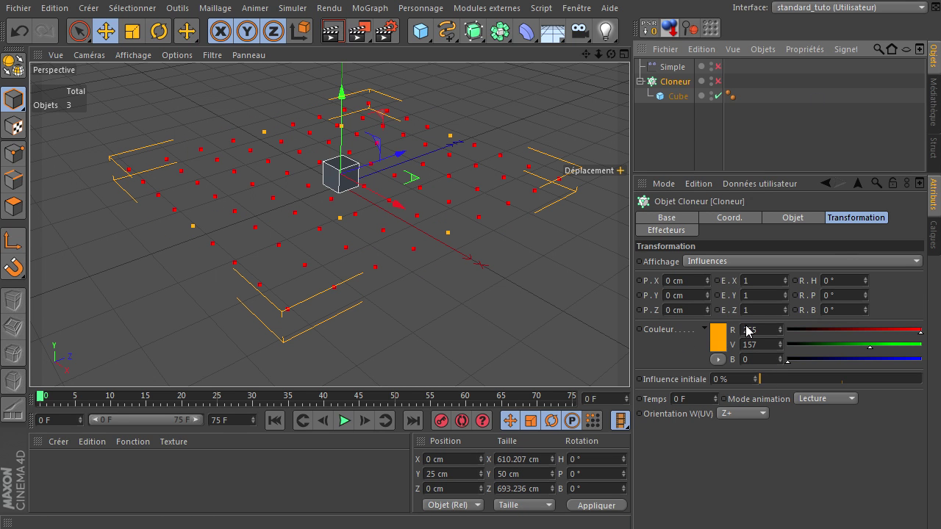
Set the Cloner's colour to light grey, RGB 226, 226, 226, and toggle the Cloner to check the cubes.
left_click(719, 338)
left_click(637, 306)
left_click_drag(636, 306, 634, 295)
left_click(694, 403)
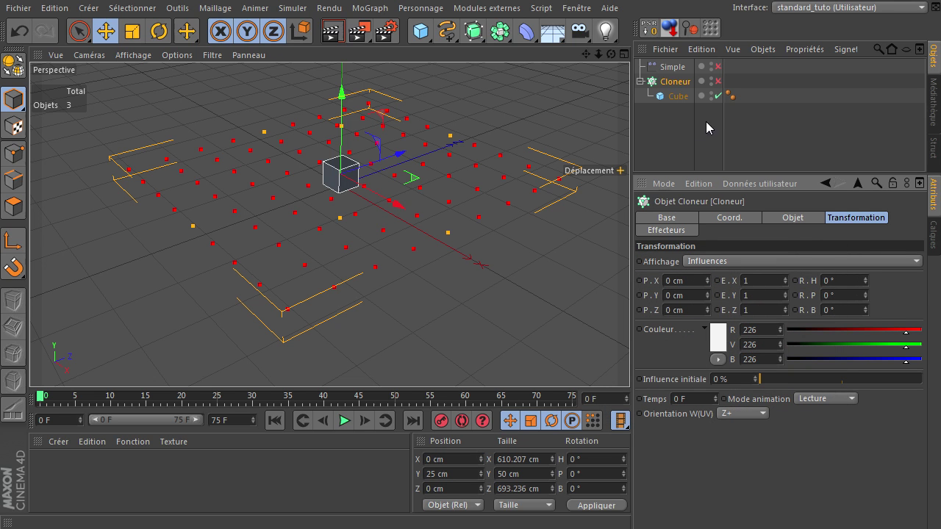
left_click(718, 81)
left_click(719, 81)
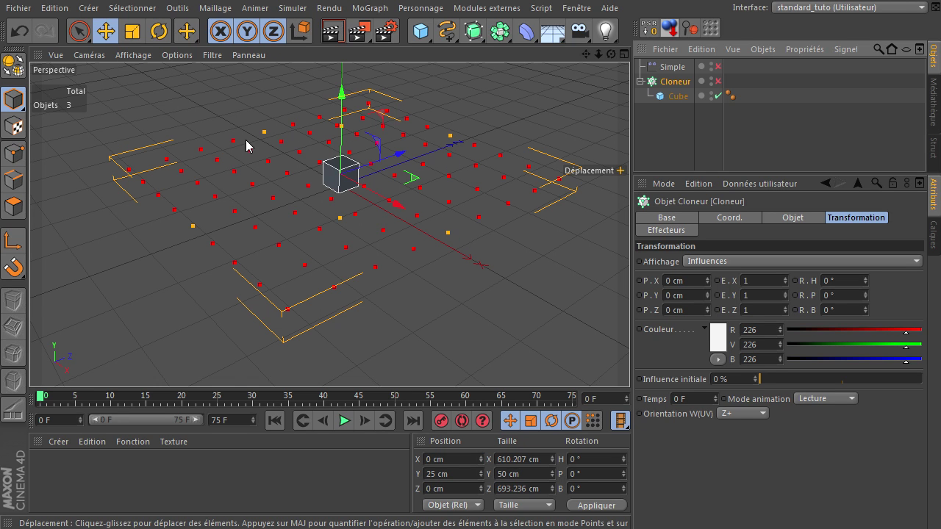
Widen the clone grid in Modèle mode to about 735 cm overall along X, undoing the stray move of the Cloner.
left_click(12, 207)
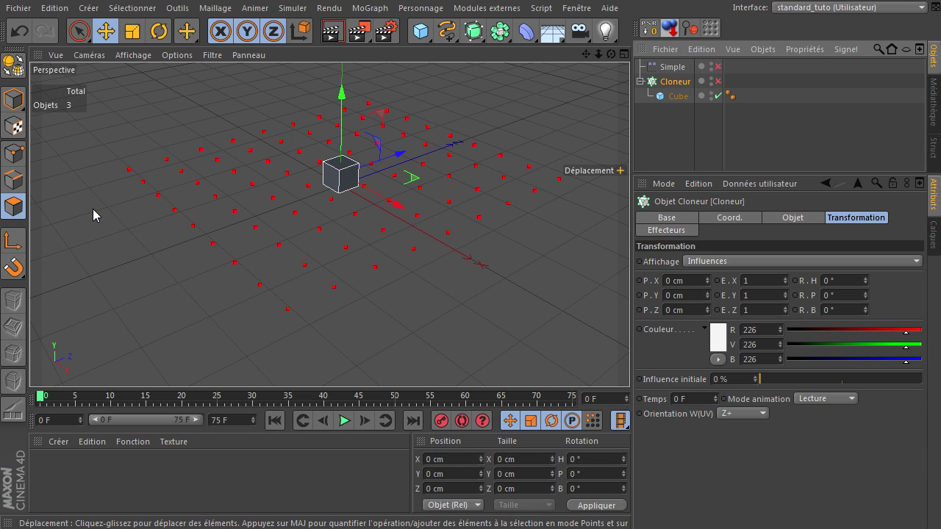
left_click(9, 94)
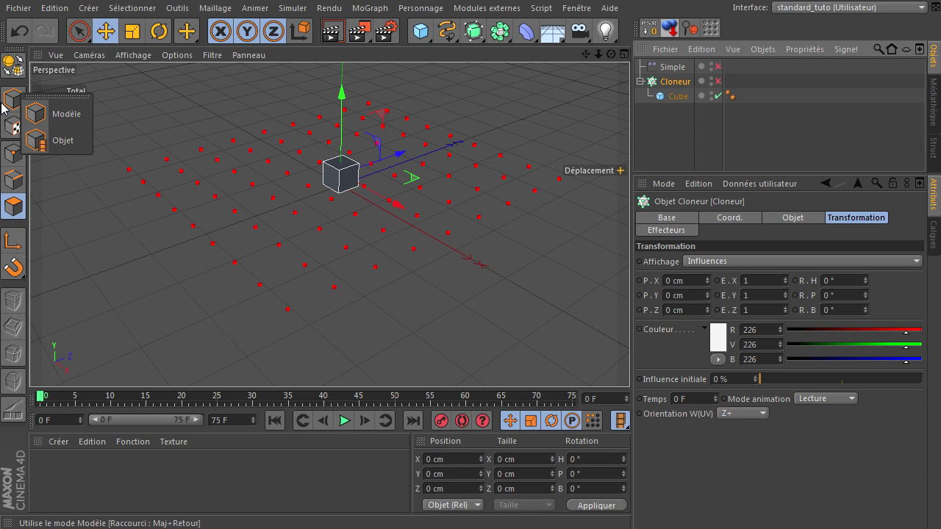
left_click(8, 103)
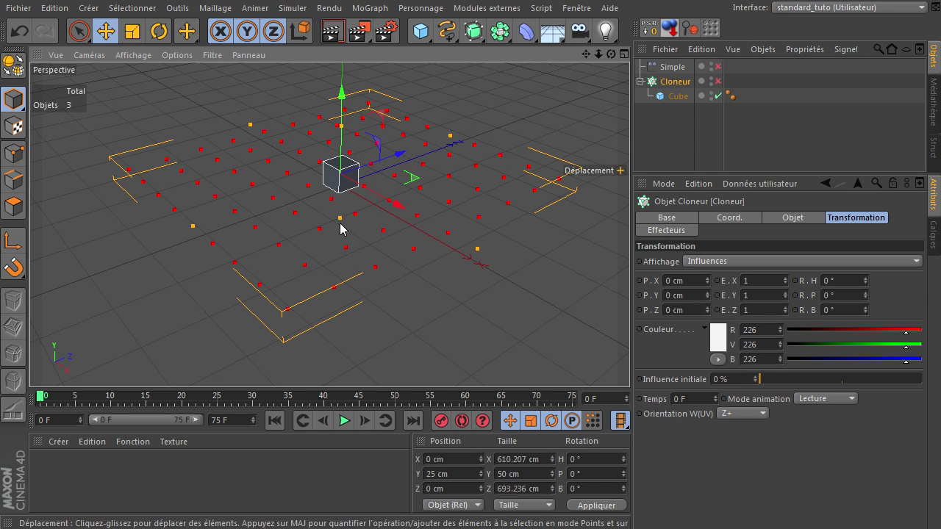
left_click_drag(341, 223, 339, 223)
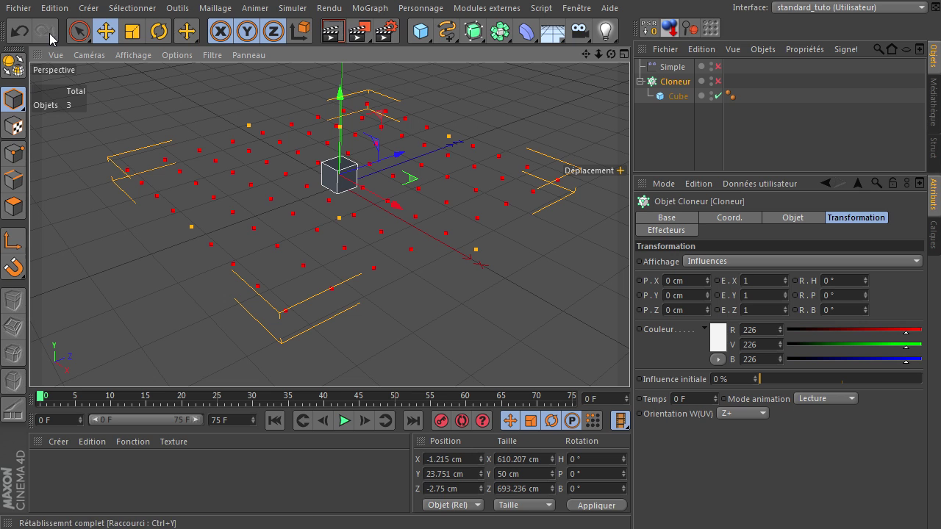
left_click(31, 38)
left_click(677, 82)
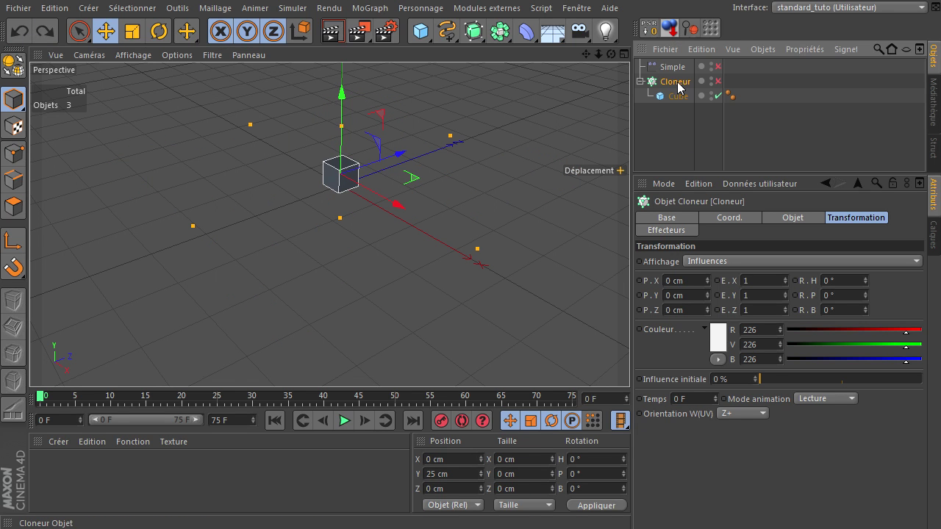
left_click(718, 83)
left_click(718, 82)
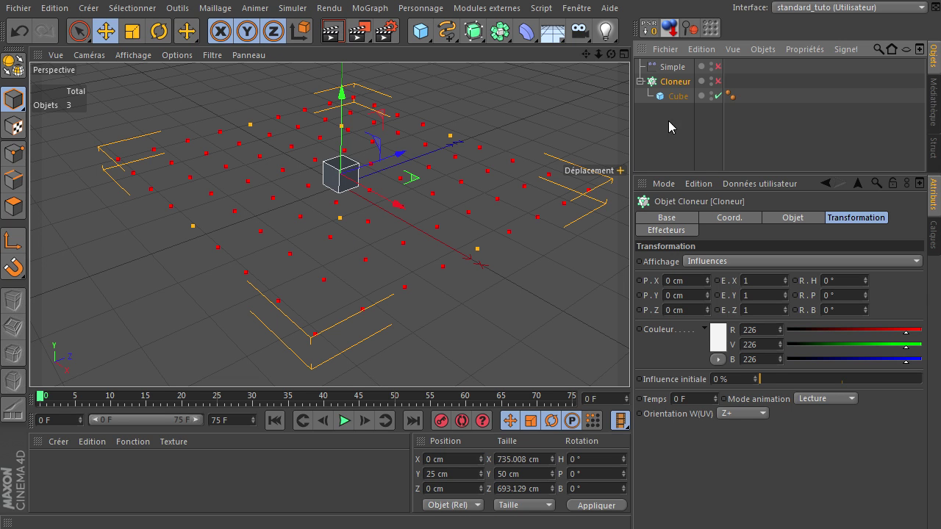
Re-enable the Cloner, add a Randomisation effector to it and disable the effector's Position influence.
left_click(719, 81)
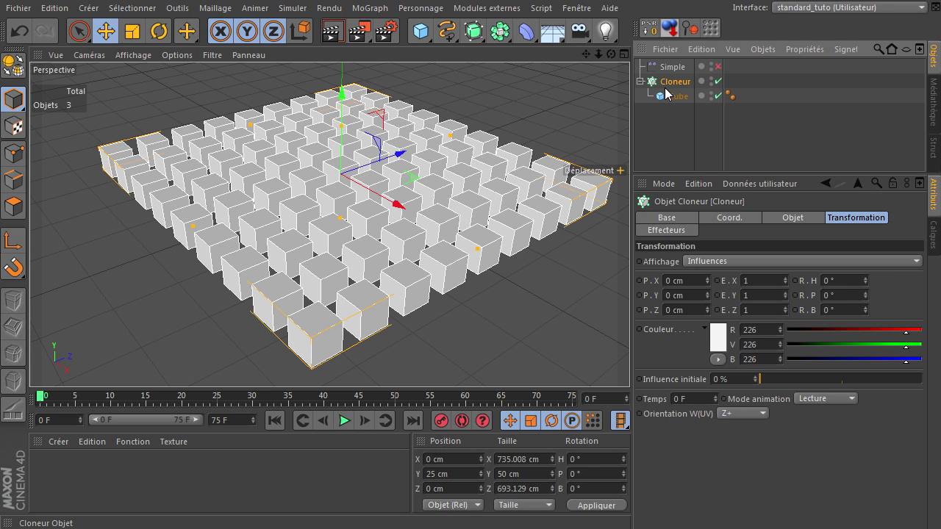
left_click(361, 8)
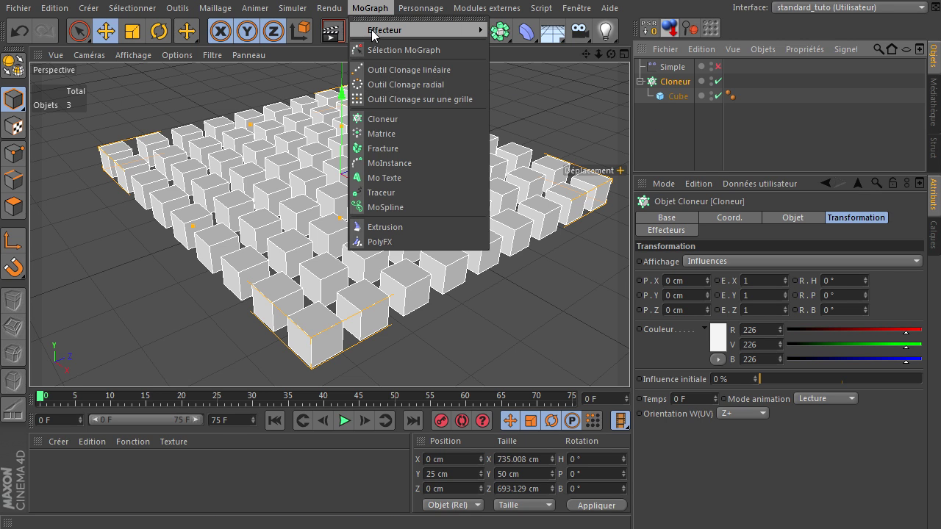
mouse_move(376, 30)
left_click(542, 143)
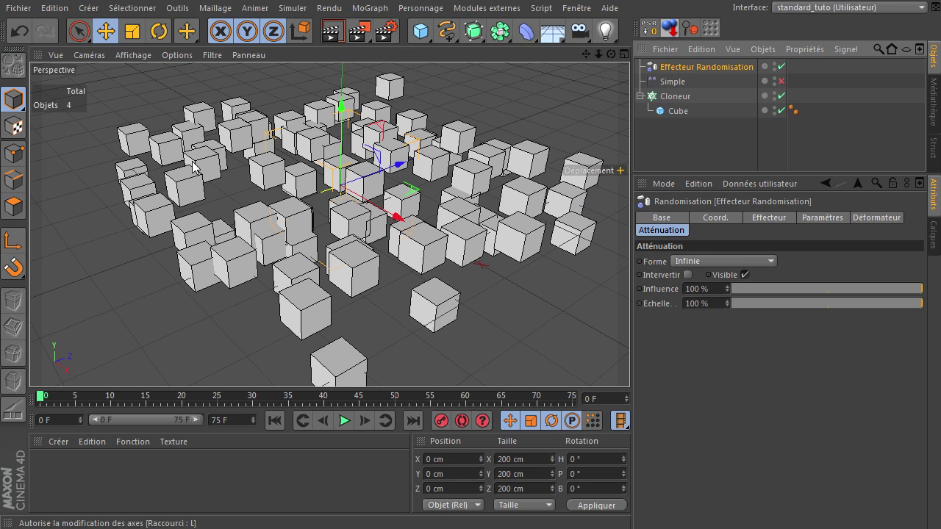
left_click(751, 218)
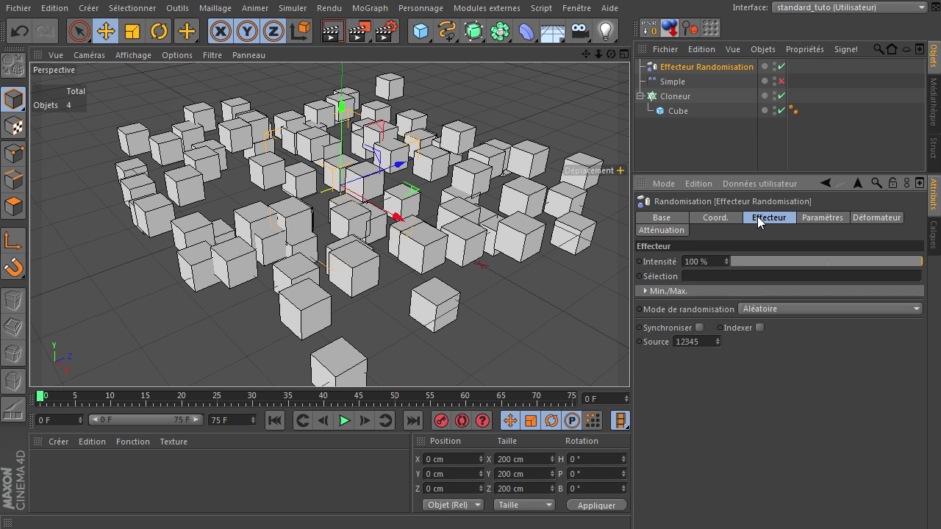
left_click(825, 218)
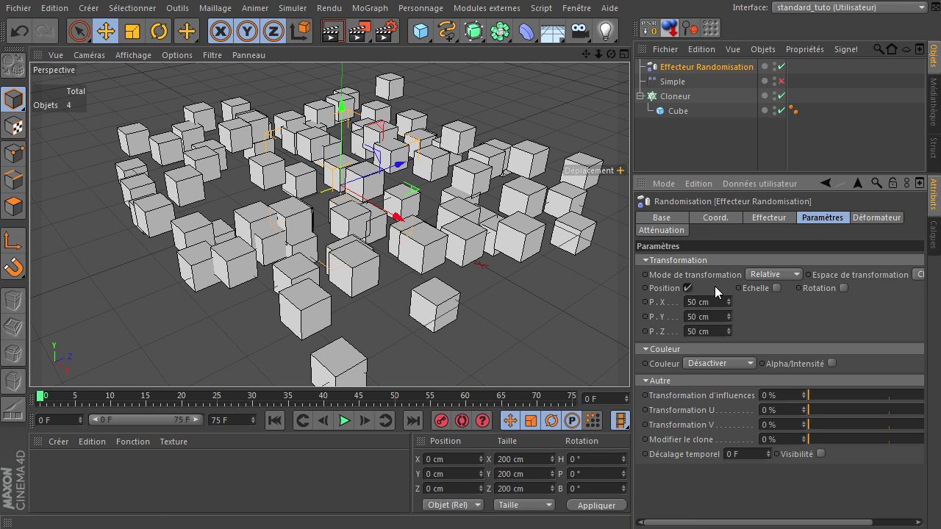
left_click(686, 289)
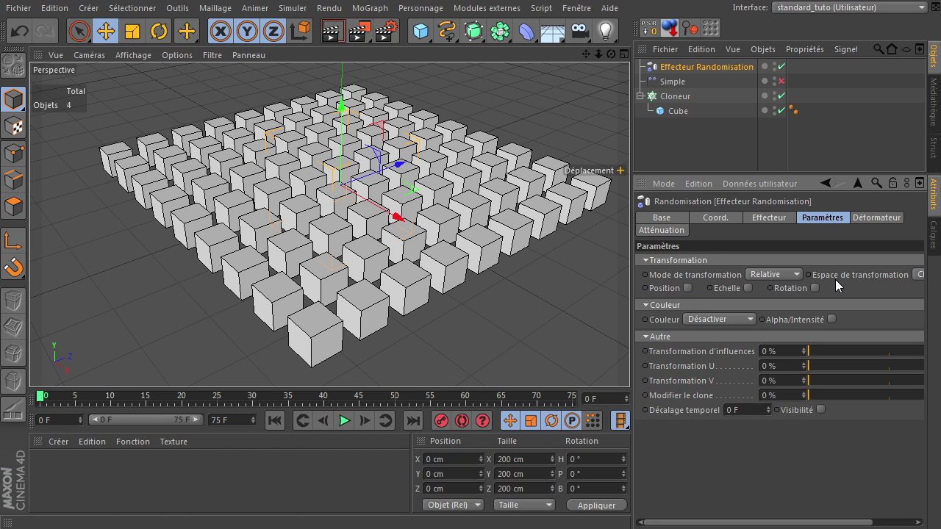
Set the Randomisation effector's Transformation d'influences to 100 %, toggling the Cloner to compare the clone weights.
left_click(781, 96)
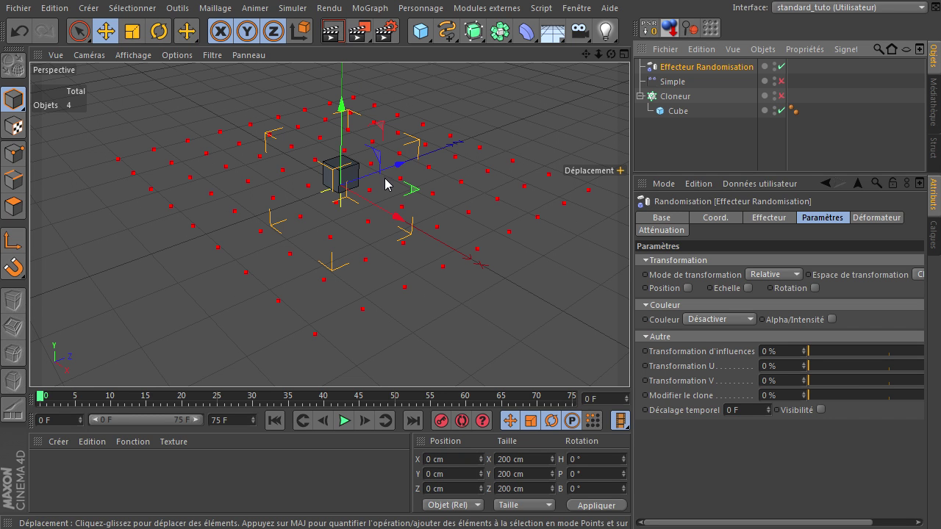
left_click(781, 96)
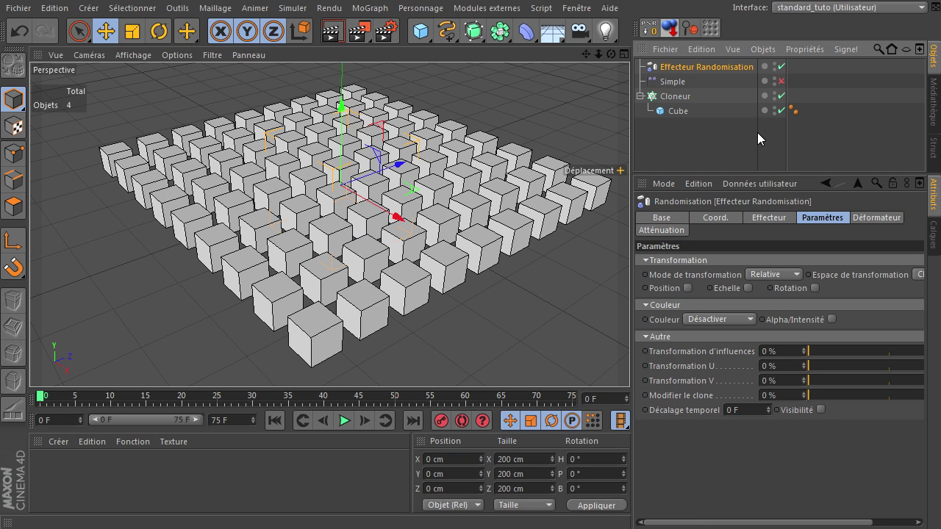
left_click(781, 95)
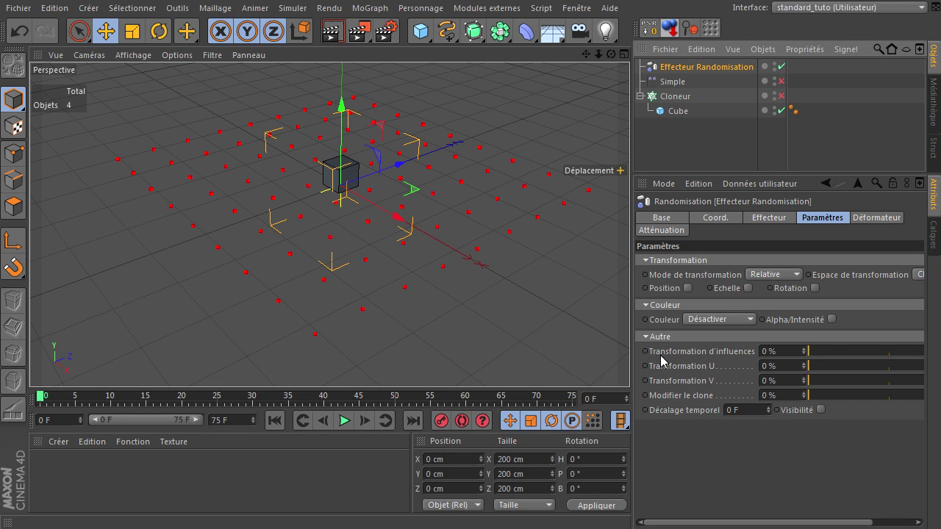
left_click(791, 352)
left_click_drag(809, 352, 940, 351)
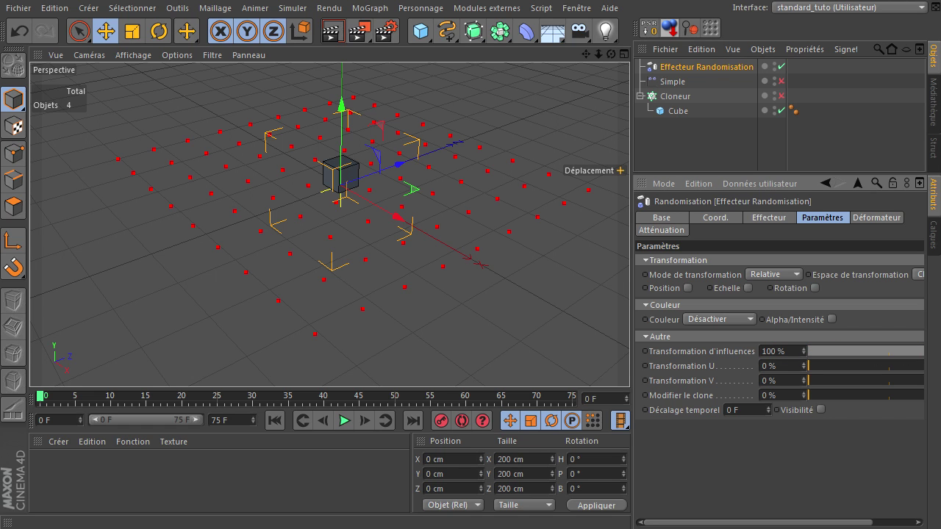
left_click(782, 97)
left_click(782, 96)
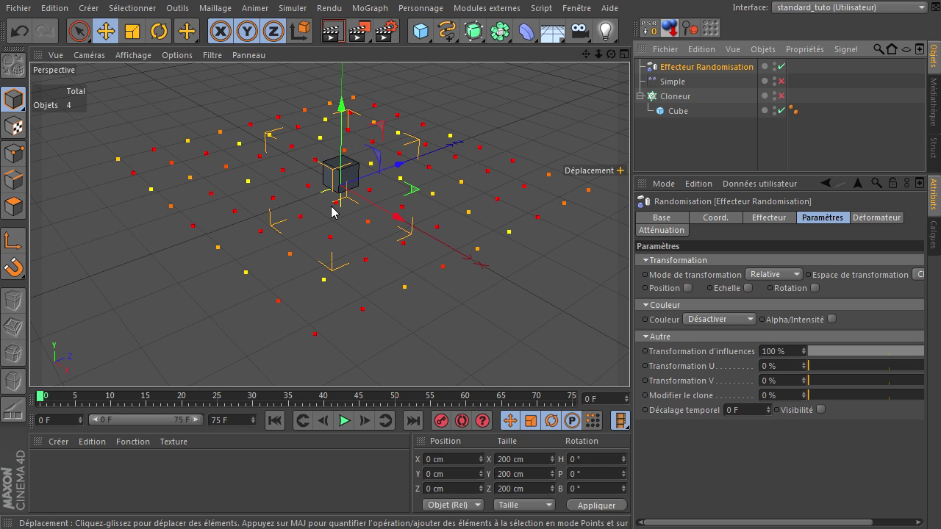
left_click(781, 97)
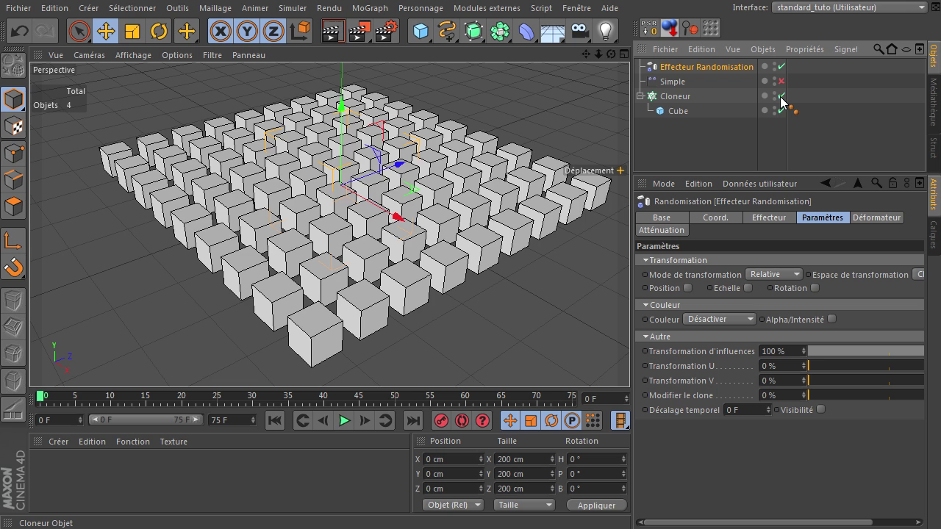
Move Effecteur Randomisation above Simple in the Cloner's effector list.
left_click(675, 96)
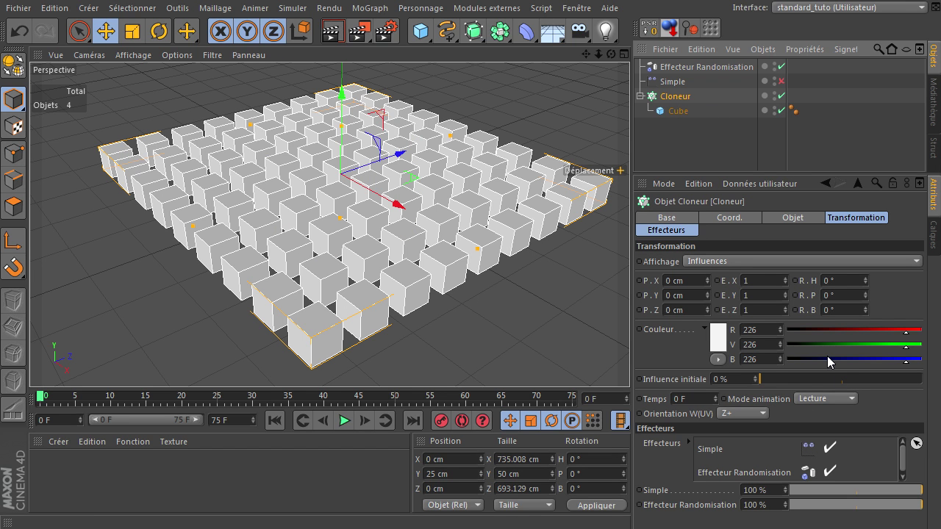
left_click(657, 232)
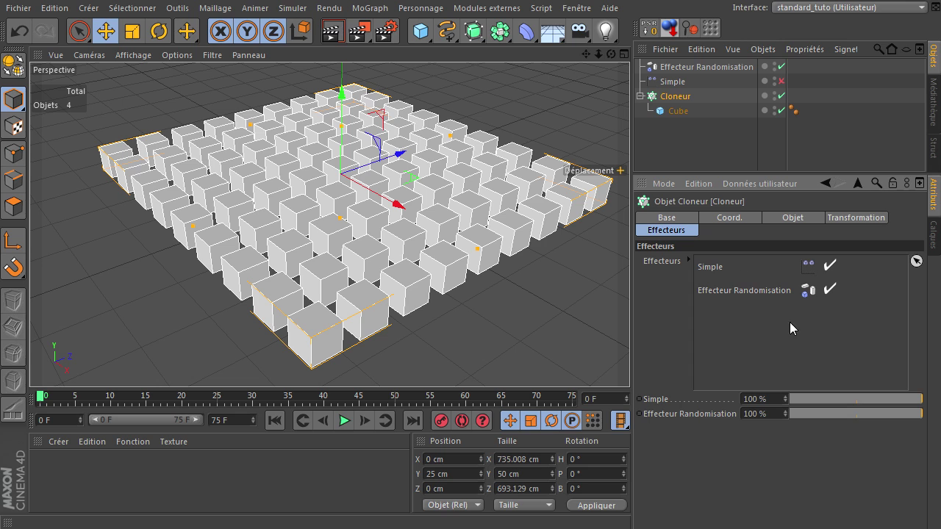
left_click(718, 270)
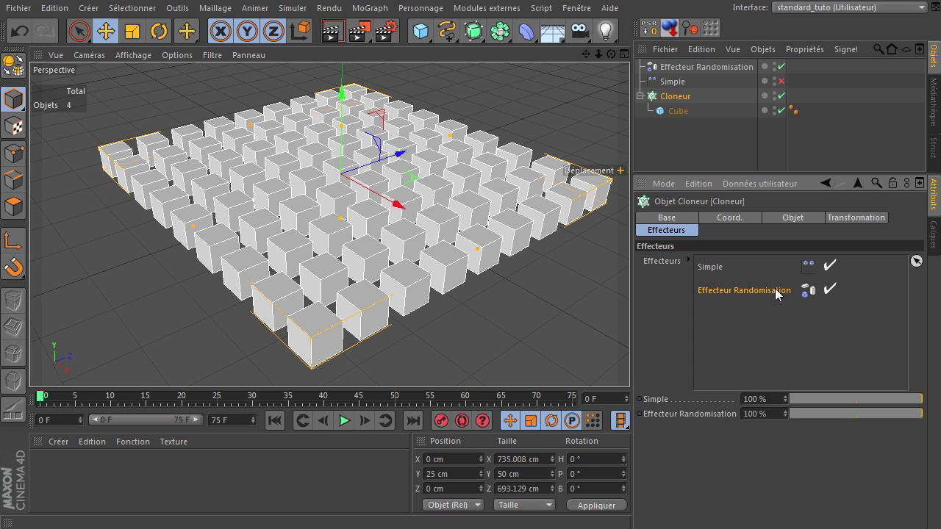
left_click_drag(775, 290, 774, 266)
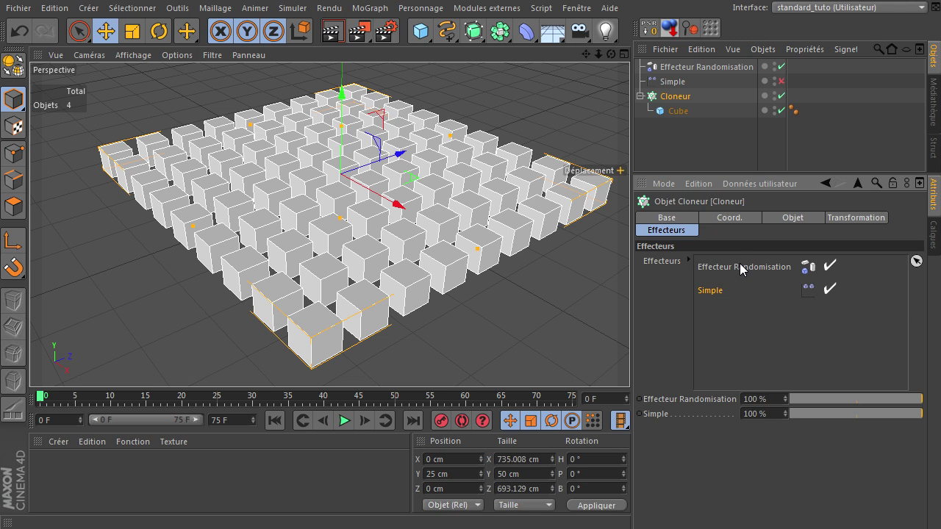
Re-enable the Simple effector and move it along Z to about -529 cm, at the edge of the clone grid.
left_click(781, 81)
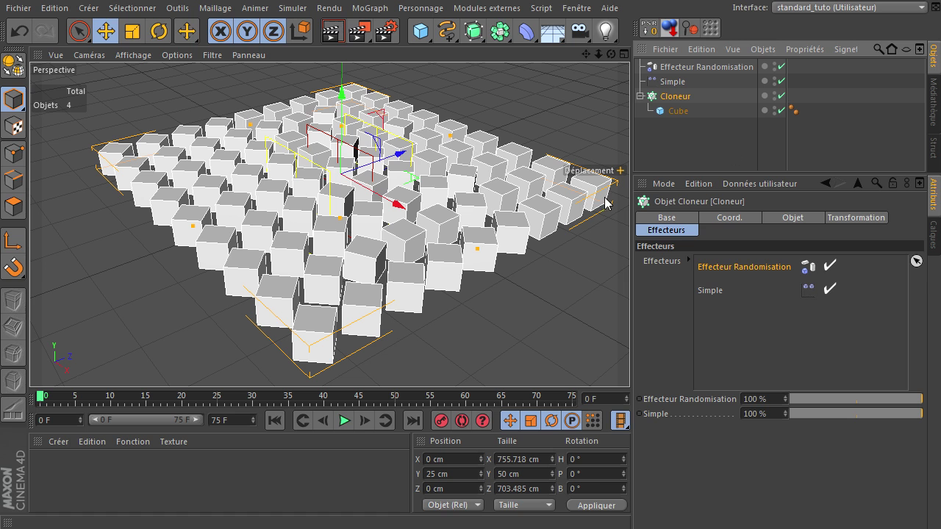
left_click(673, 82)
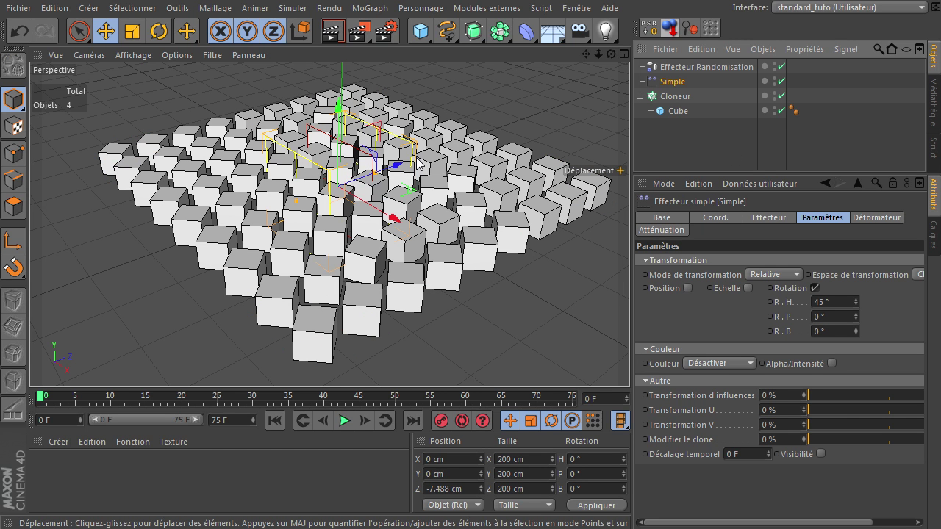
left_click_drag(396, 169, 47, 294)
left_click_drag(1, 207, 124, 168)
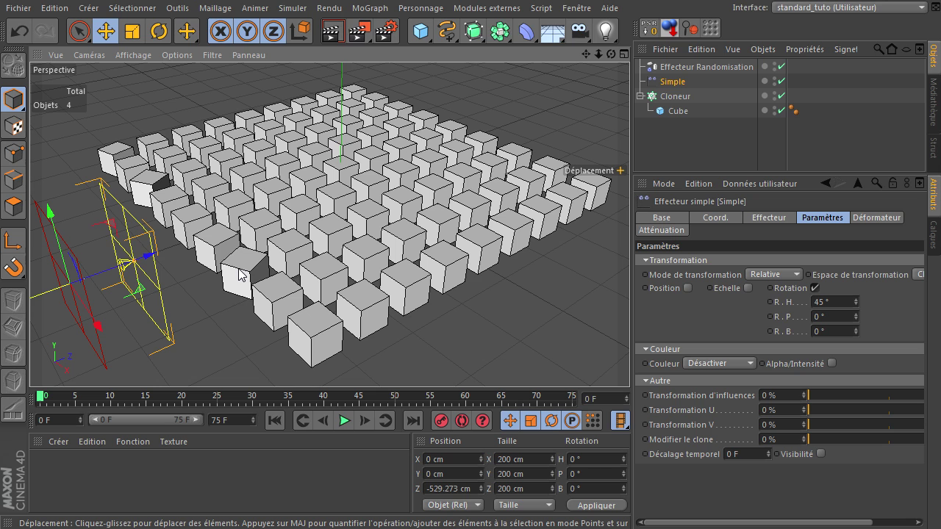
Toggle the Cloner off and on to compare the coloured clone weights with the cubes rotating near the Simple effector's falloff.
left_click(781, 95)
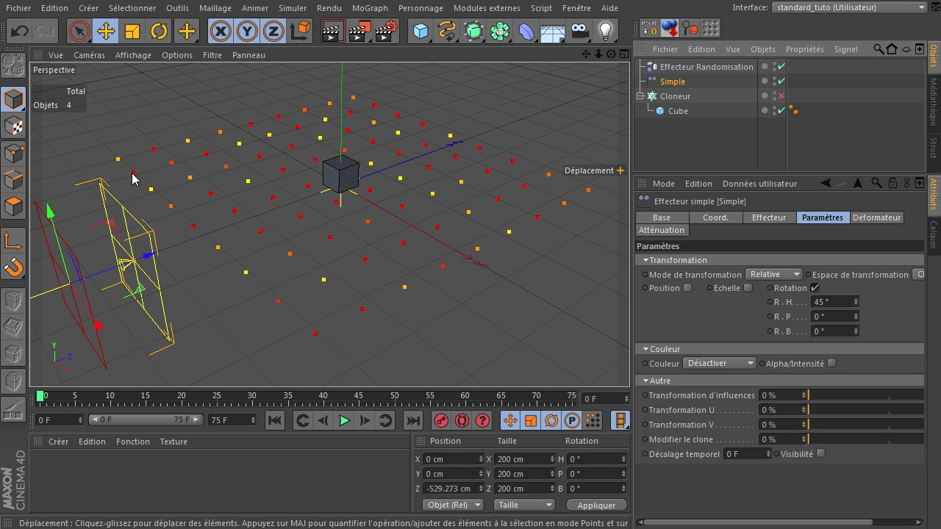
left_click(781, 96)
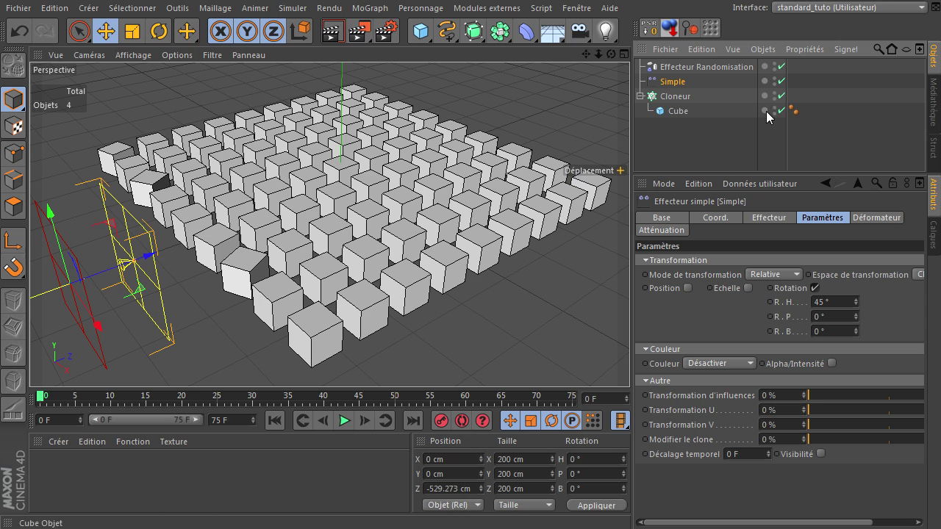
left_click(781, 96)
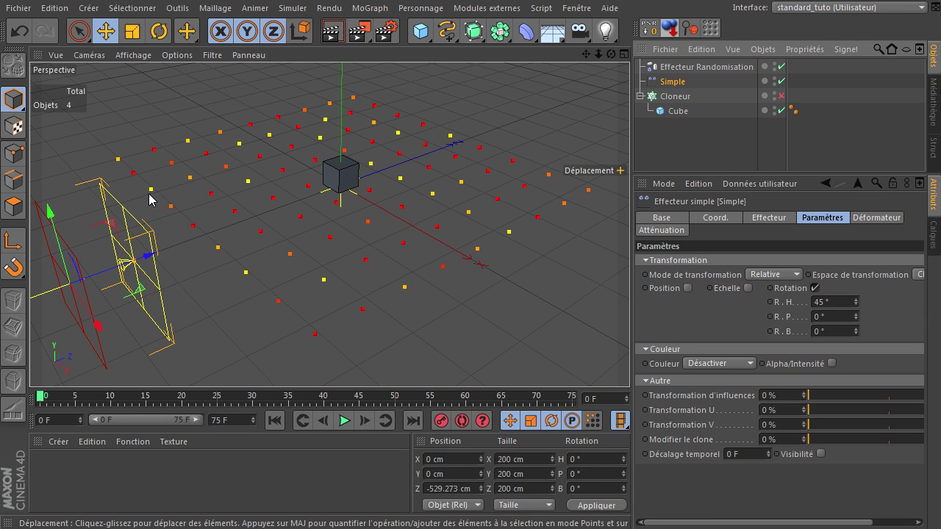
left_click(781, 96)
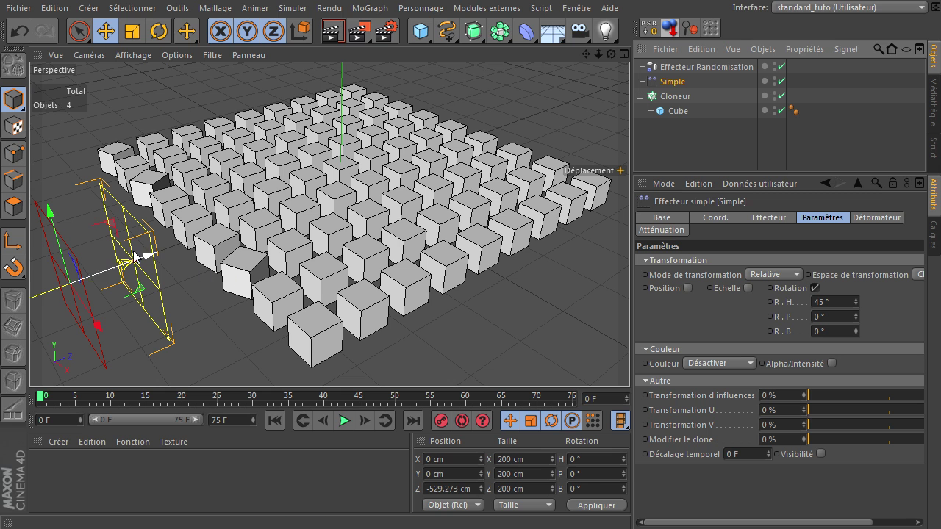
Sweep the Simple effector along Z through the clone grid and back to about -589 cm.
left_click_drag(150, 256, 374, 161)
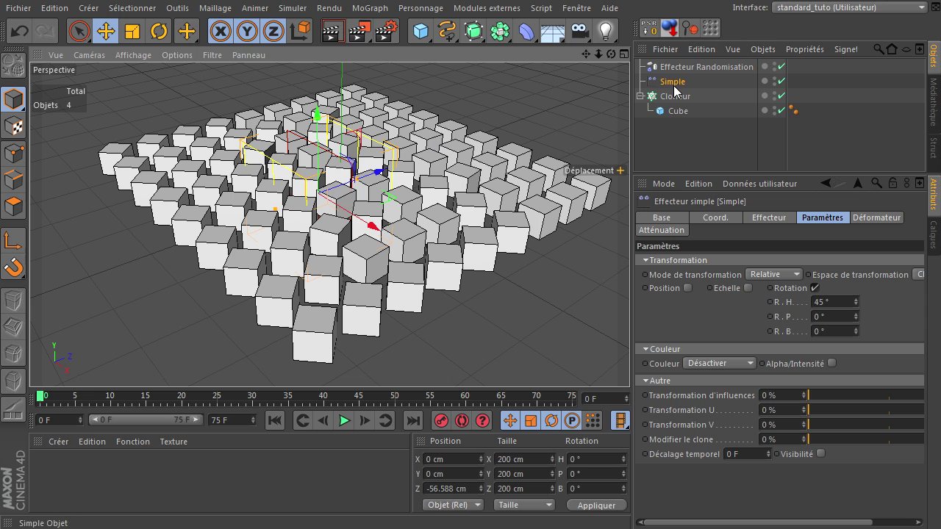
left_click(696, 67)
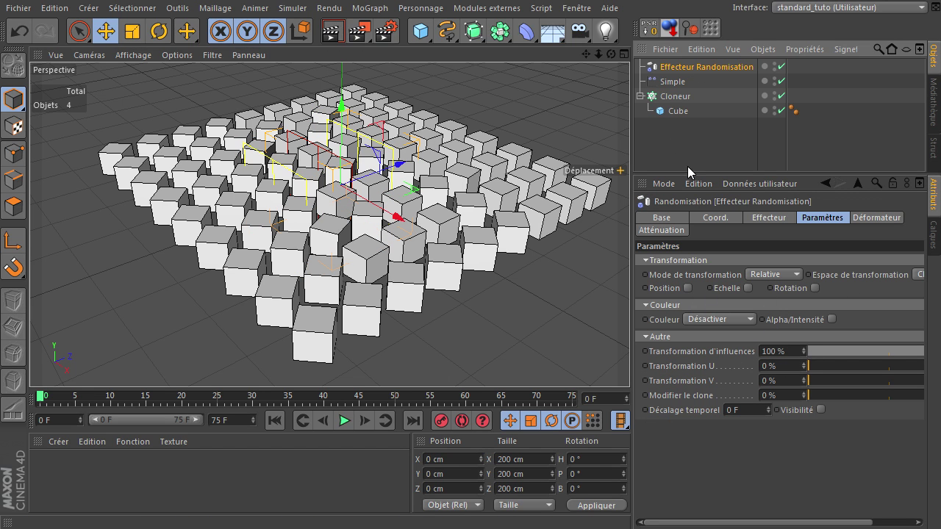
left_click(670, 82)
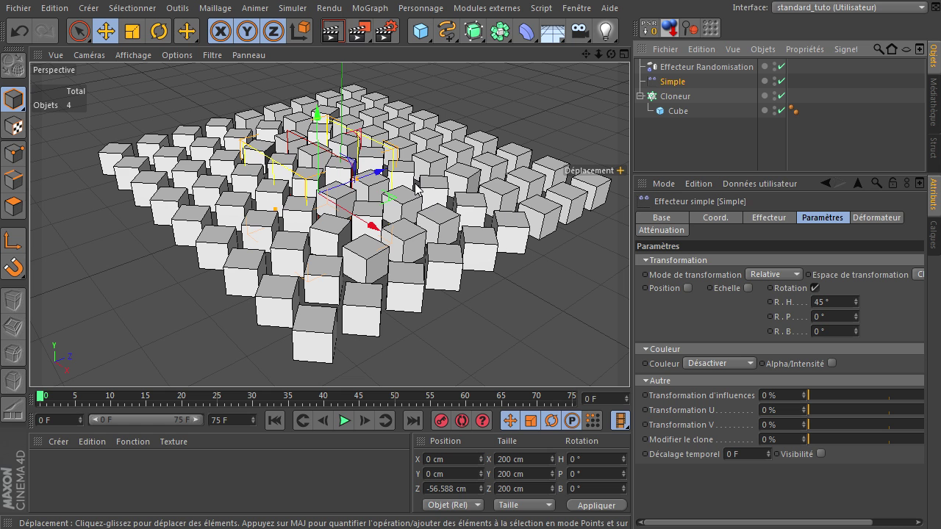
left_click_drag(372, 174, 401, 134)
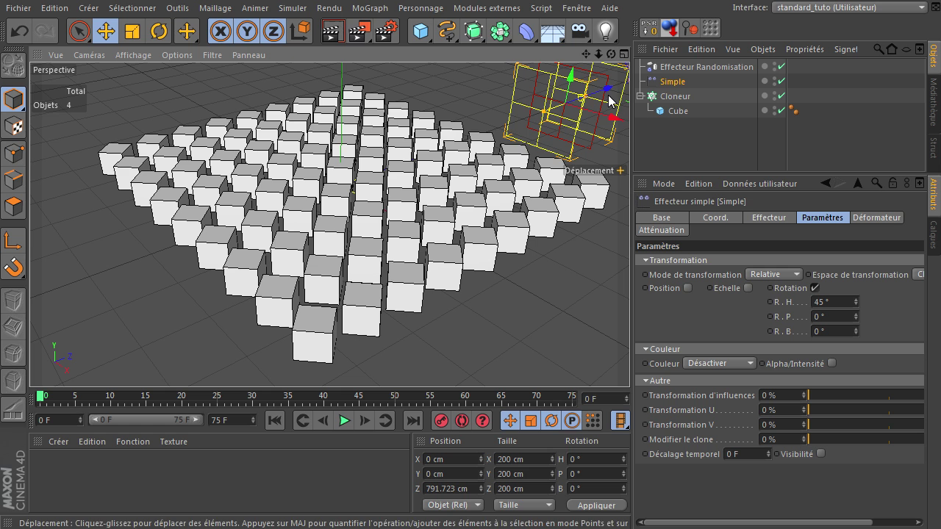
left_click_drag(604, 100, 110, 248)
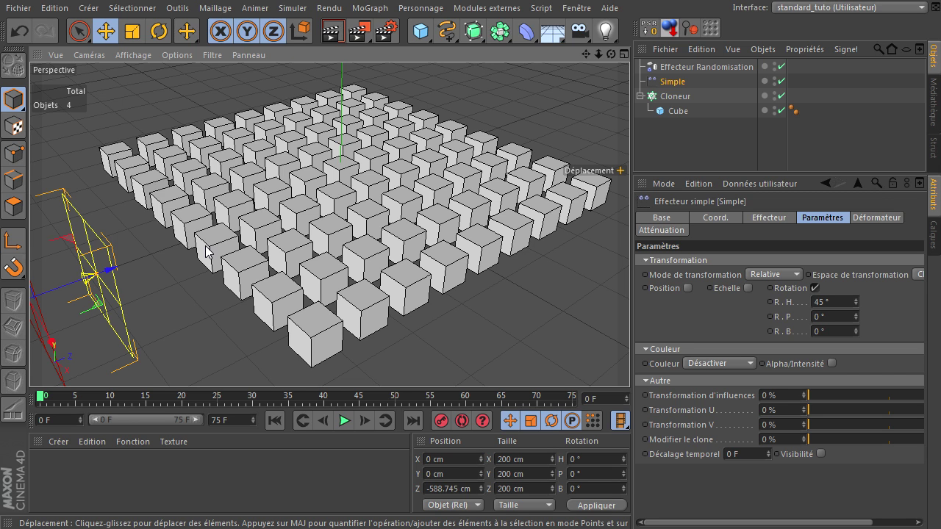
Close the current project without saving its changes.
left_click(27, 9)
left_click(39, 109)
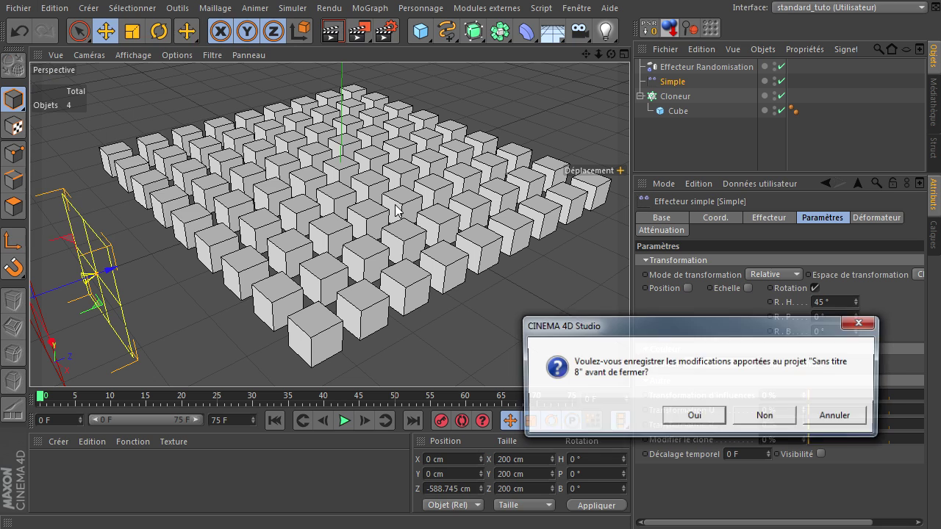
left_click(755, 421)
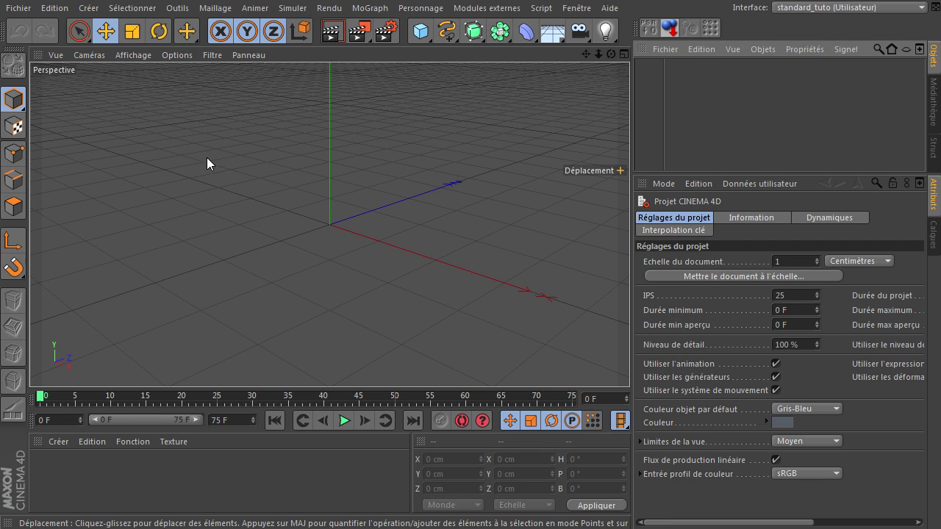
Add a cube and set its X, Y and Z sizes to 100 cm.
left_click(422, 34)
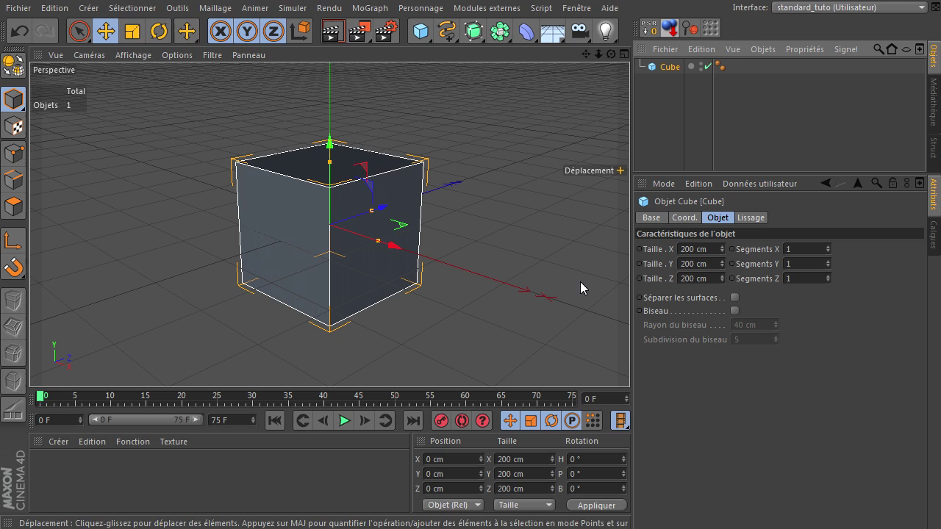
left_click(704, 249)
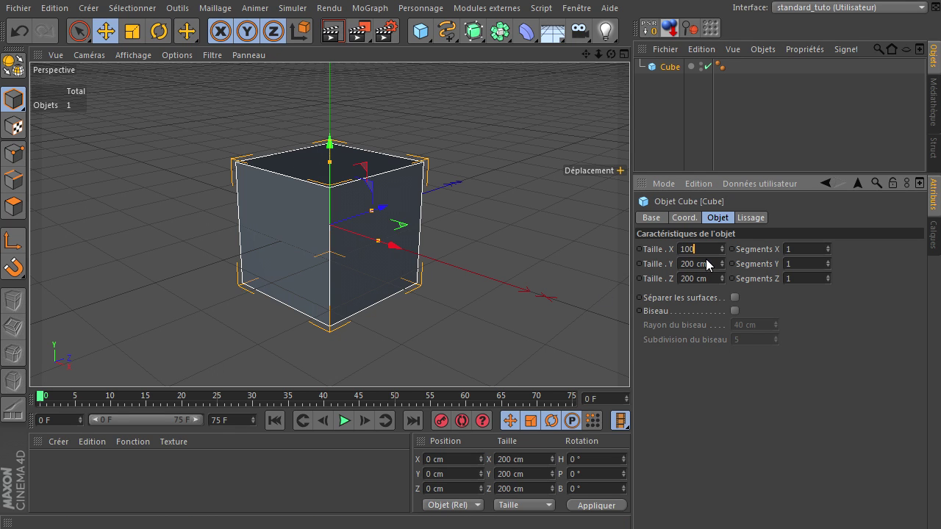
key("Tab")
double_click(705, 282)
type("100")
key("Return")
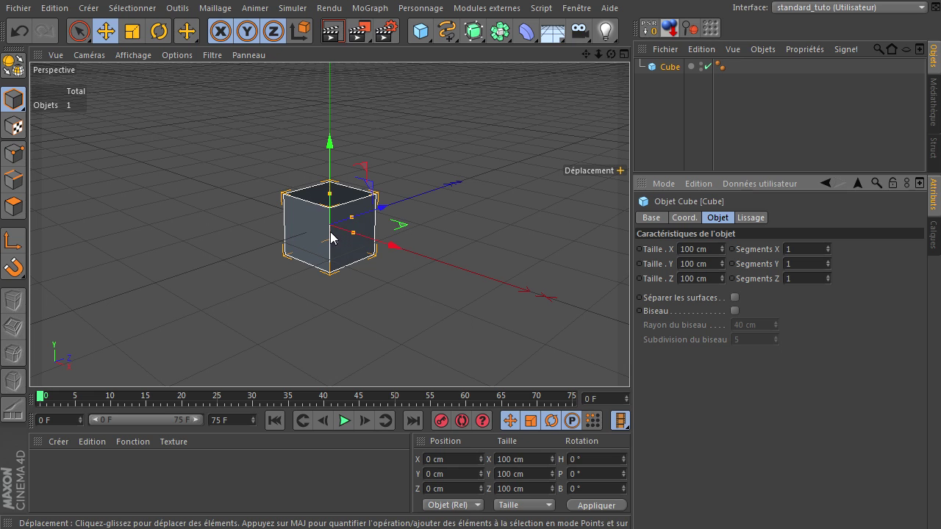
Convert the cube to an editable polygon object and place it inside a new Cloner.
left_click(12, 66)
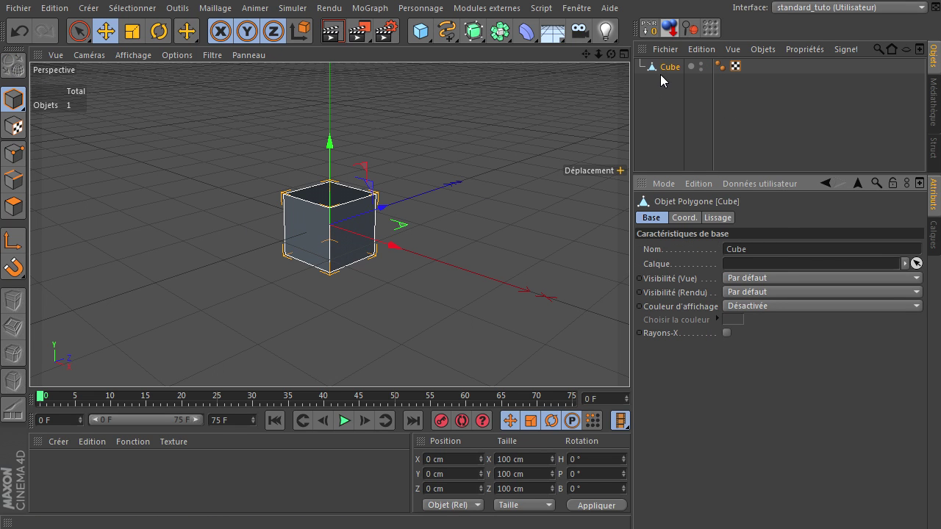
left_click(370, 8)
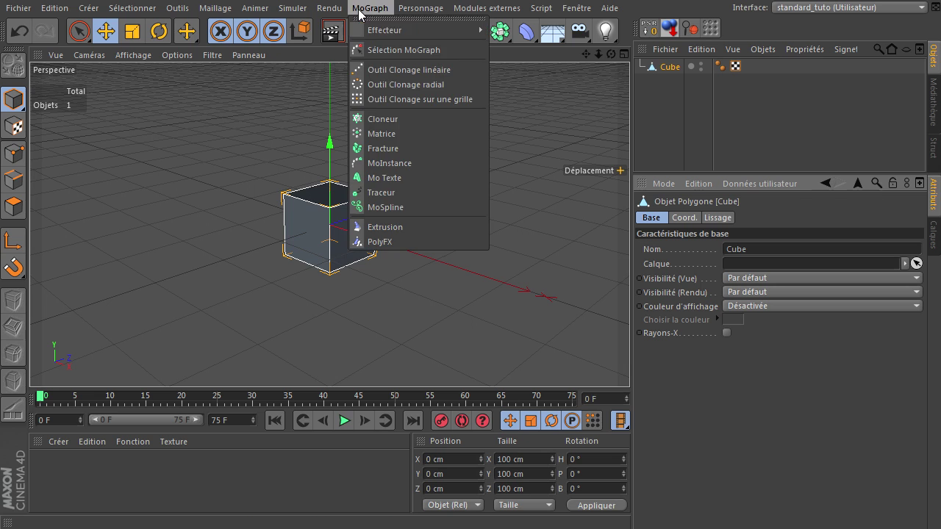
left_click(382, 118)
left_click_drag(669, 81, 679, 64)
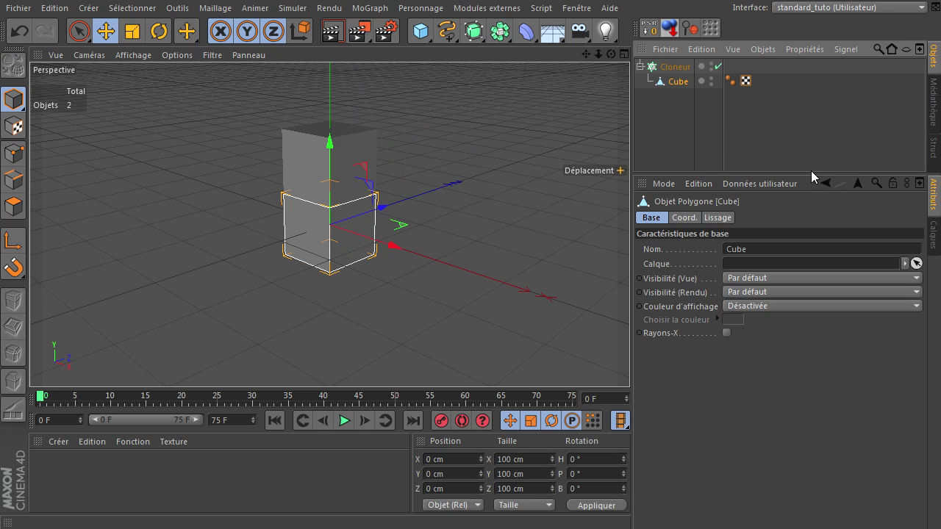
left_click(674, 66)
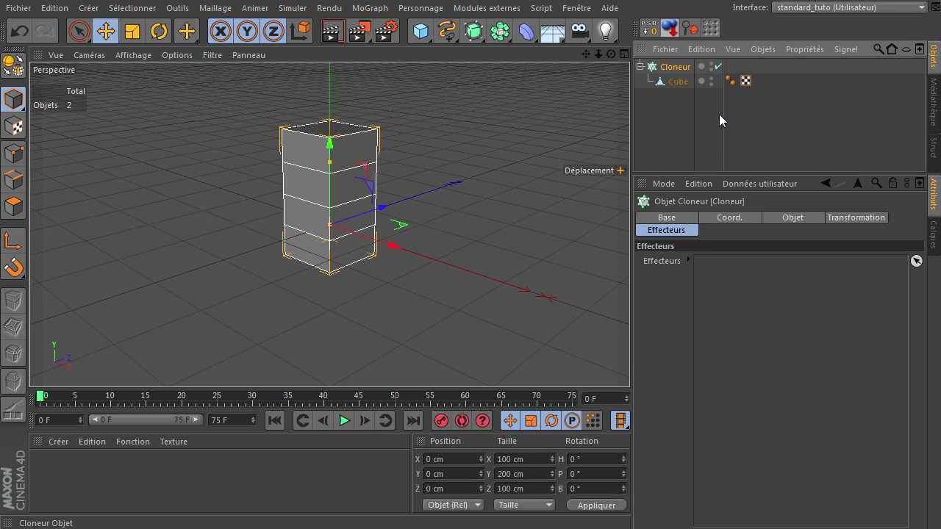
Set the viewport display to Ombrage de Gouraud (lignes) and deselect all objects.
left_click(129, 59)
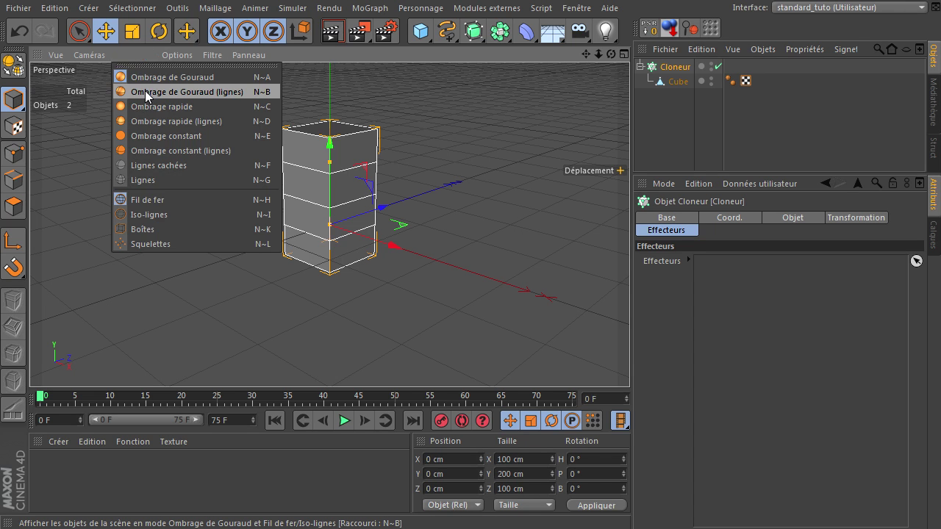
left_click(144, 91)
left_click(655, 149)
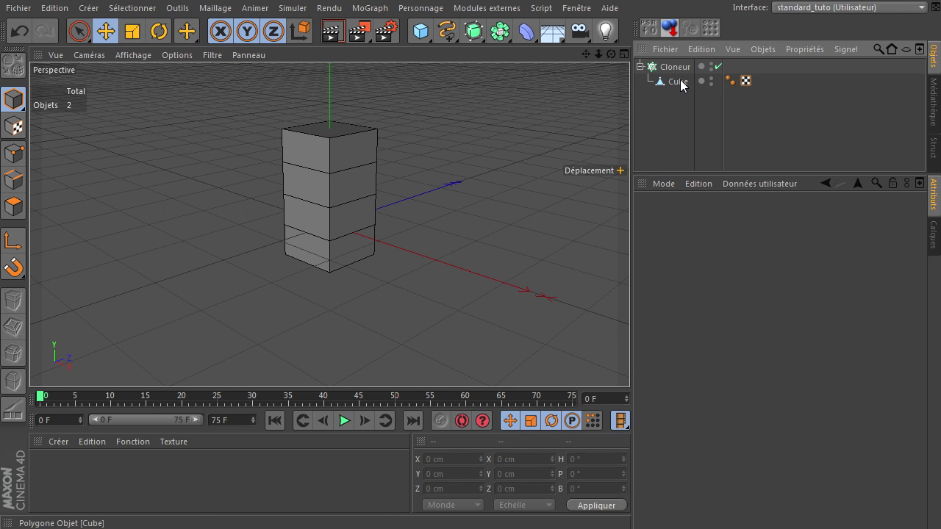
Disable the Cloner, select the Cube and switch to polygon mode.
left_click(716, 66)
left_click(671, 81)
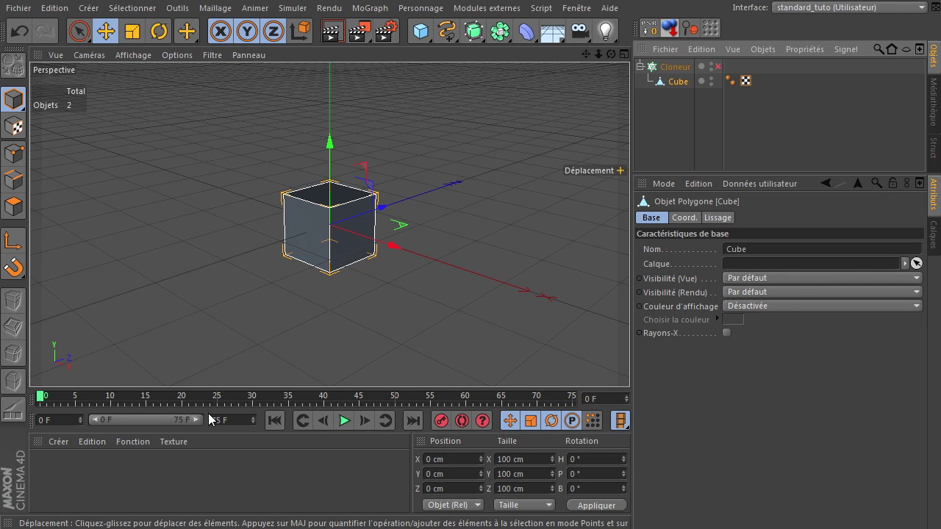
left_click_drag(612, 54, 629, 362)
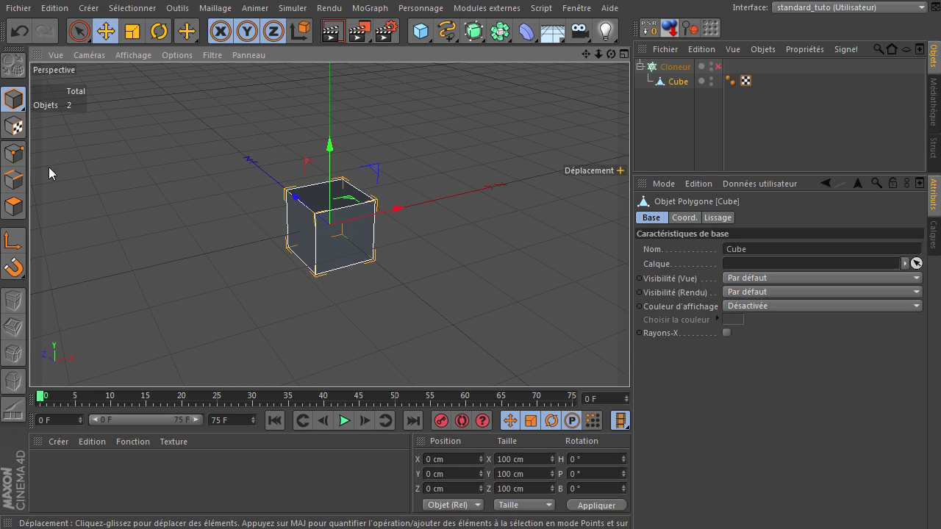
left_click(15, 208)
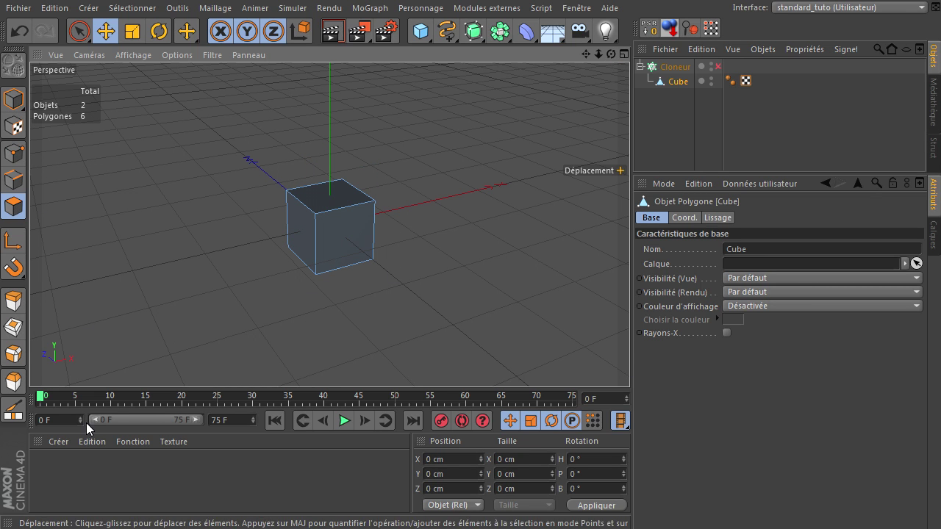
Create four new materials.
double_click(72, 472)
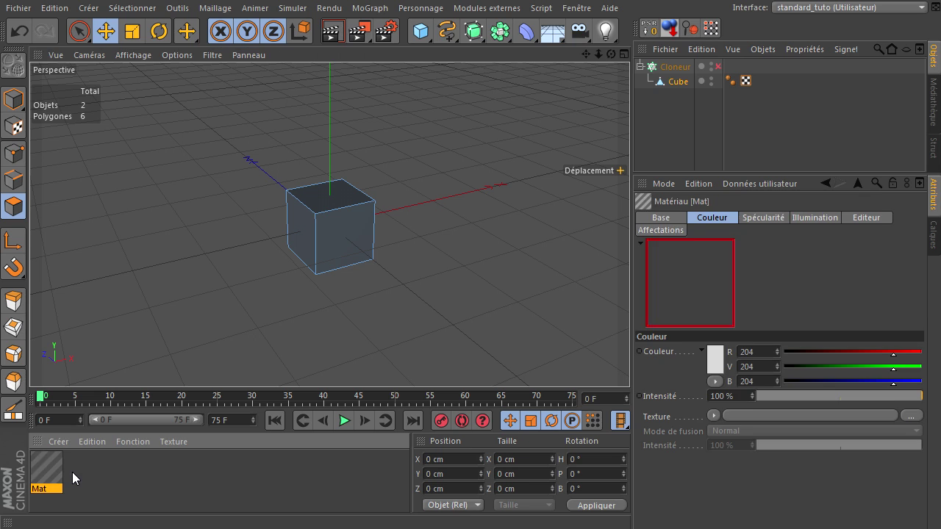
double_click(91, 475)
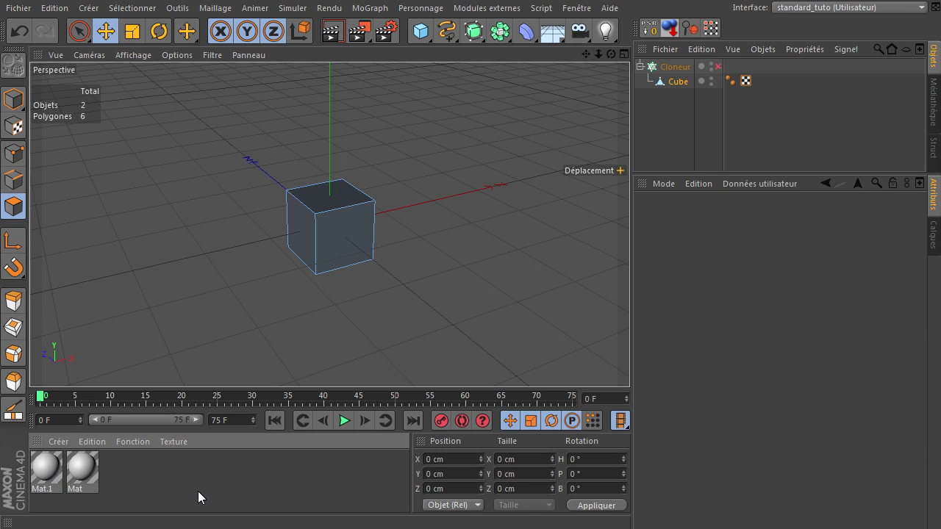
double_click(197, 492)
double_click(231, 484)
Select all four materials and disable their Spécularité channel together.
left_click_drag(214, 471, 48, 476)
left_click(665, 217)
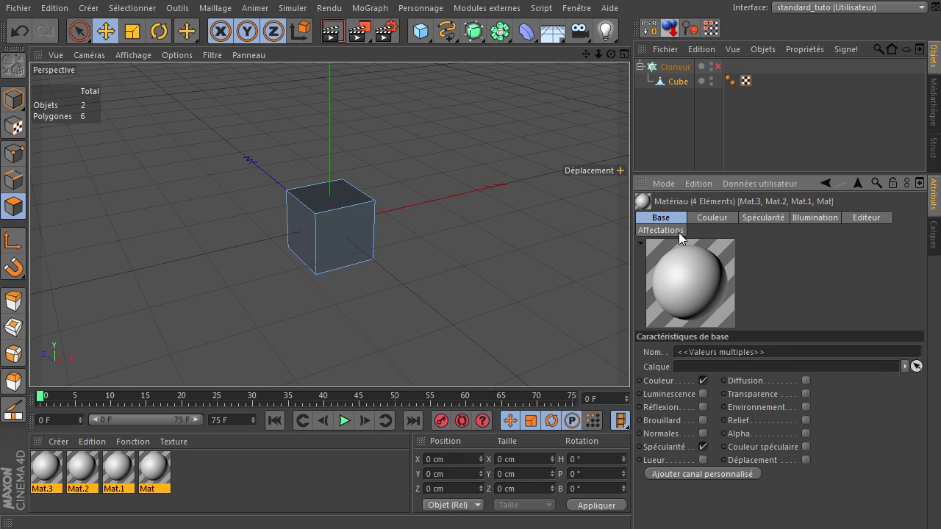
left_click(703, 446)
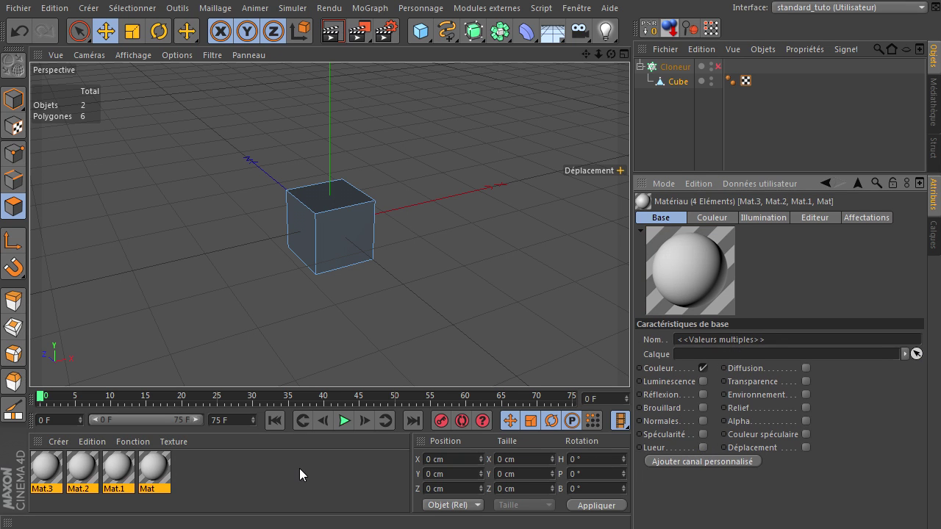
left_click(278, 474)
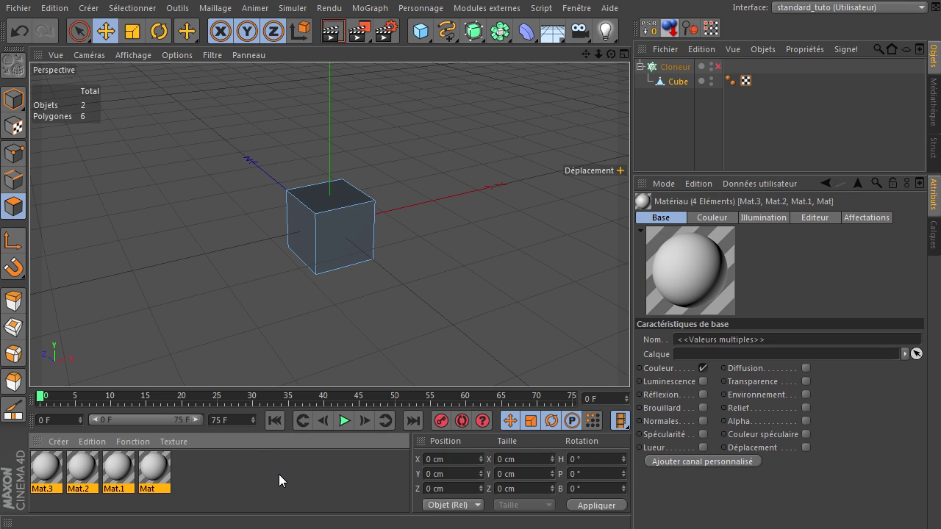
Rename materials Mat.3 and Mat.2 as 1 and 2.
double_click(40, 488)
type("1")
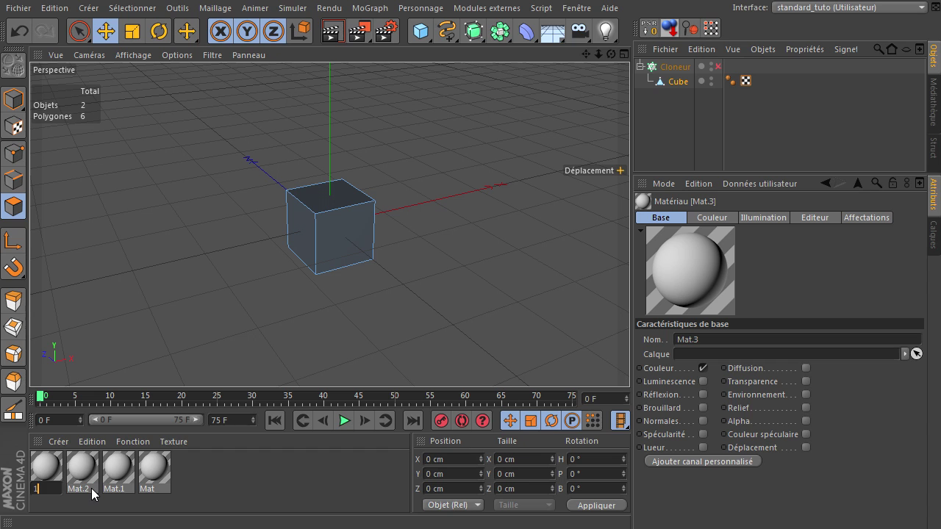
key("Return")
left_click(88, 487)
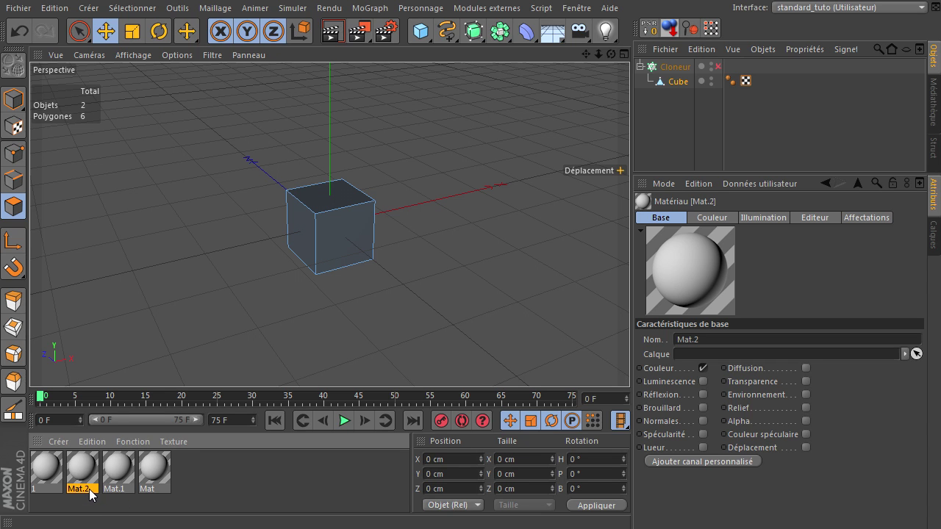
double_click(81, 488)
type("2")
key("Return")
Rename materials Mat.1 and Mat as 3 and 4, leaving no material selected.
left_click(119, 488)
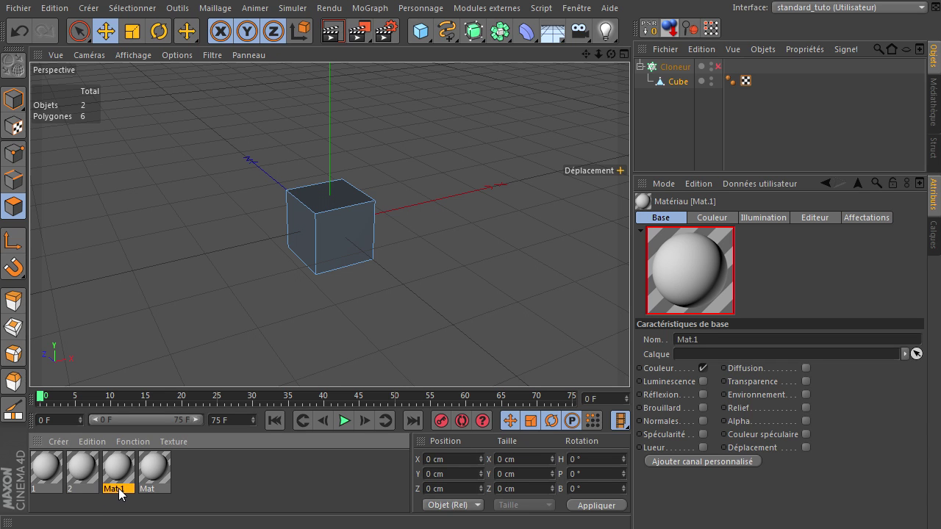
double_click(118, 488)
type("4")
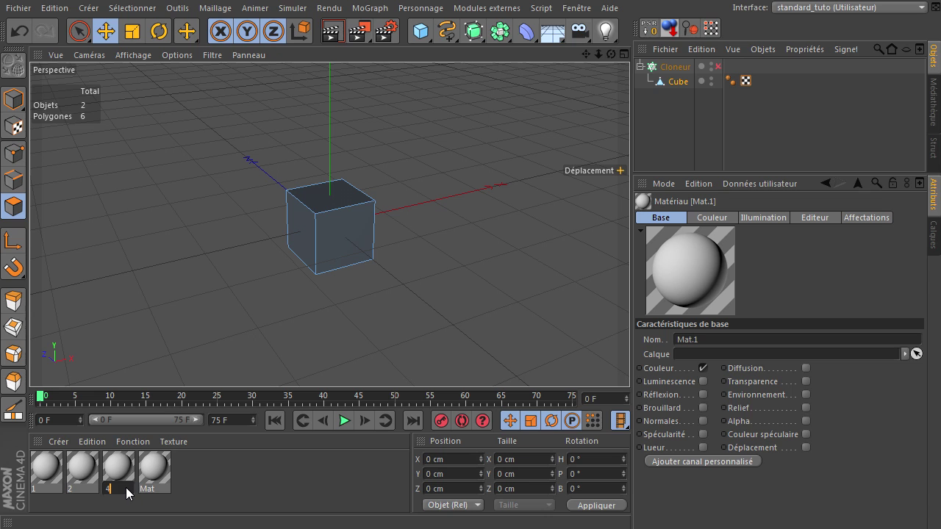
key("Return")
double_click(152, 488)
type("4")
key("Return")
left_click(244, 492)
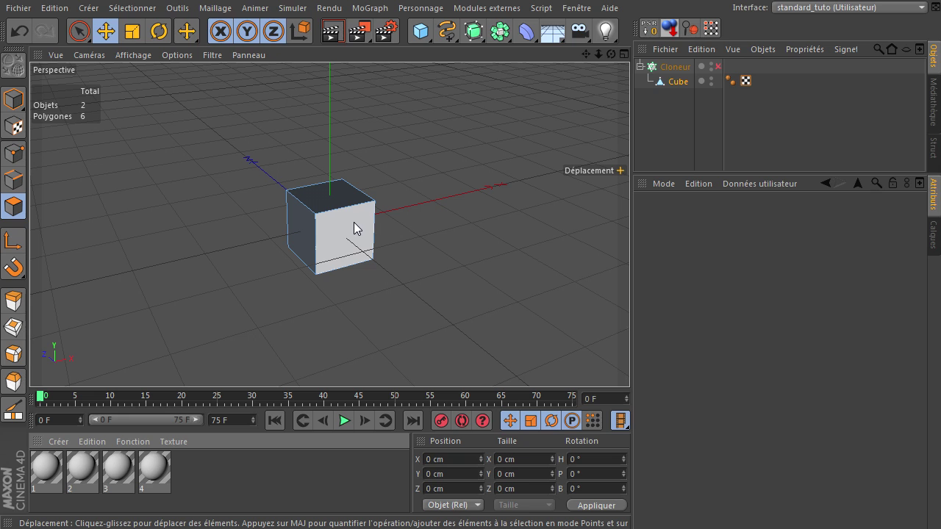
Apply material 1 to the cube's -X face and material 2 to its -Z face.
left_click(296, 227)
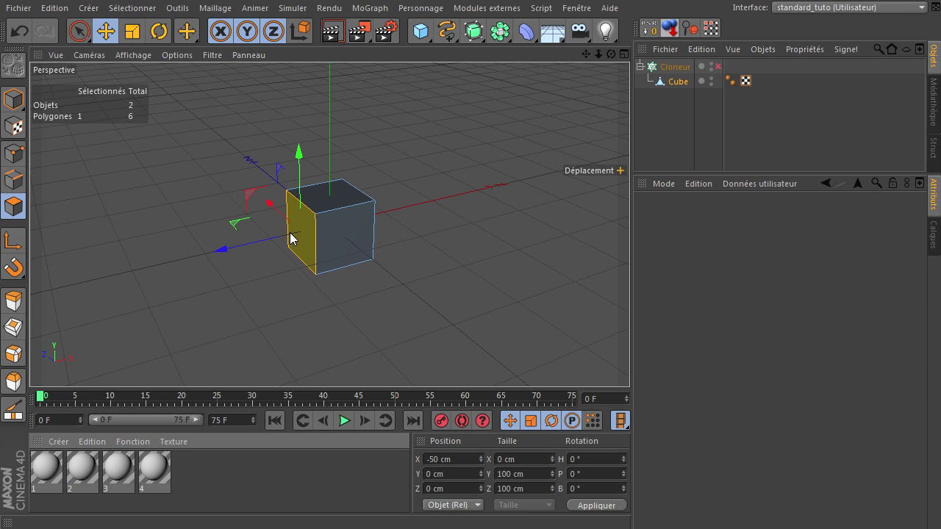
left_click_drag(299, 234, 300, 234)
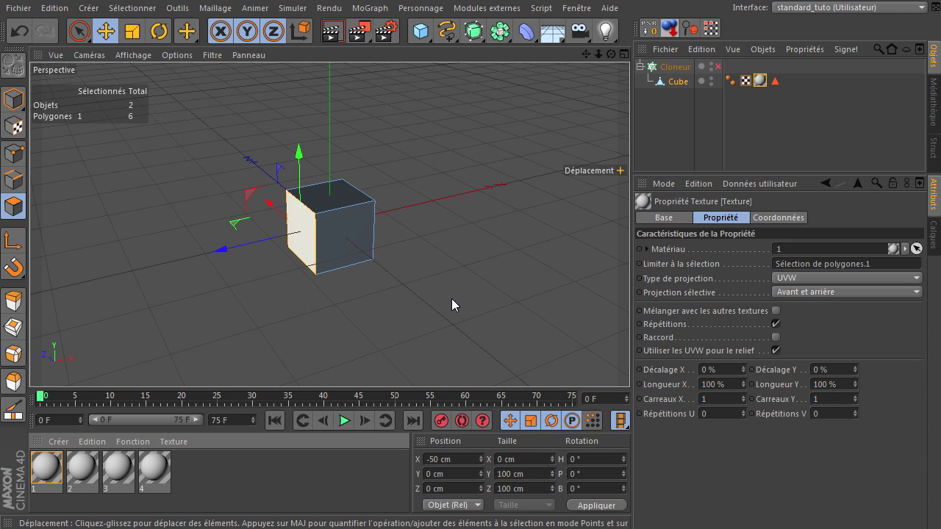
left_click(357, 237)
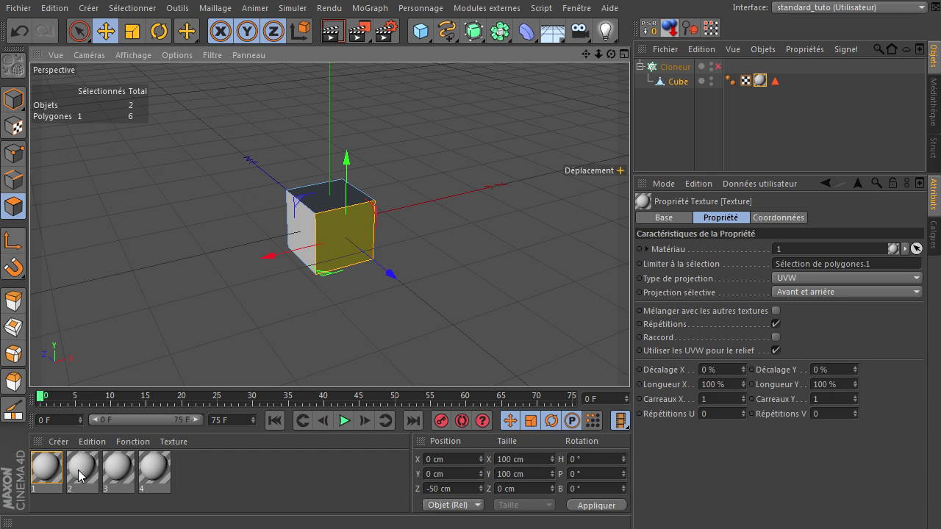
left_click_drag(345, 233, 347, 236)
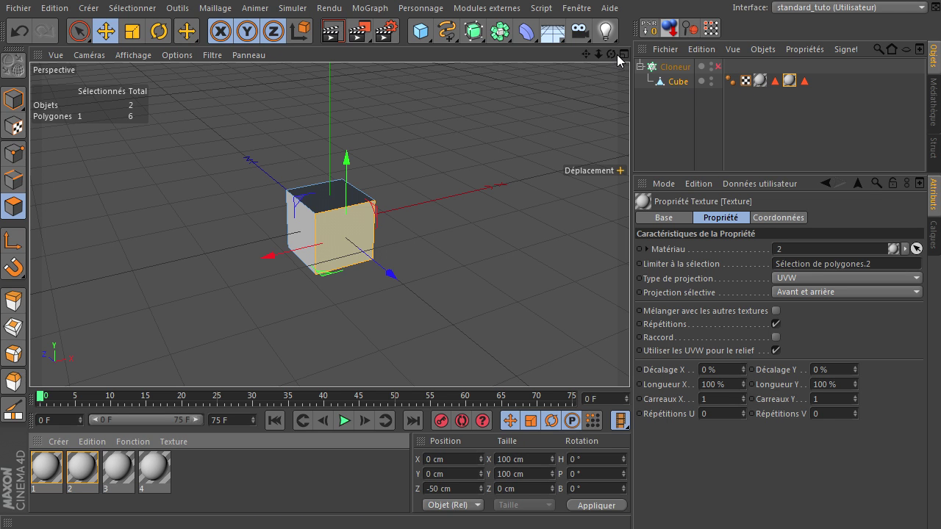
Apply material 3 to the cube's +X face and material 4 to its +Z face, and clear the polygon selection.
left_click_drag(612, 55, 629, 360)
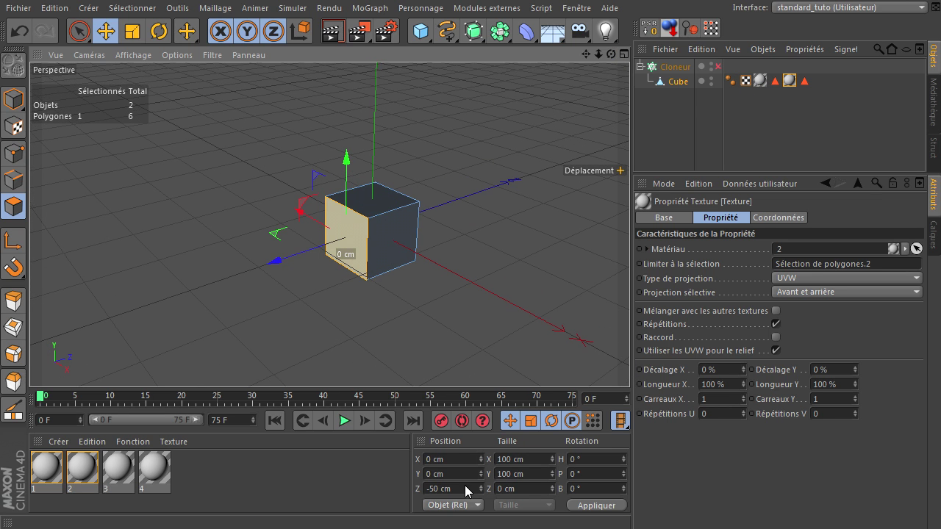
left_click(410, 254)
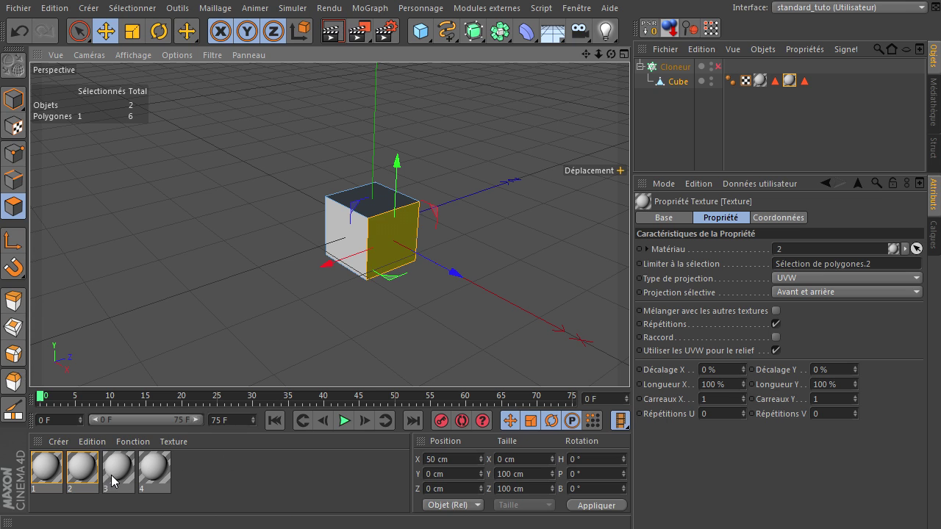
left_click_drag(118, 467, 390, 232)
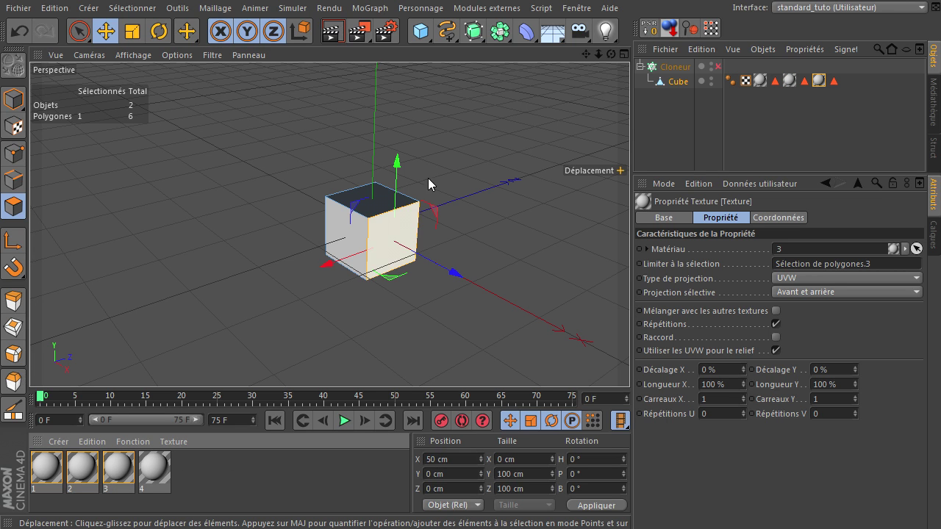
left_click_drag(611, 53, 629, 361)
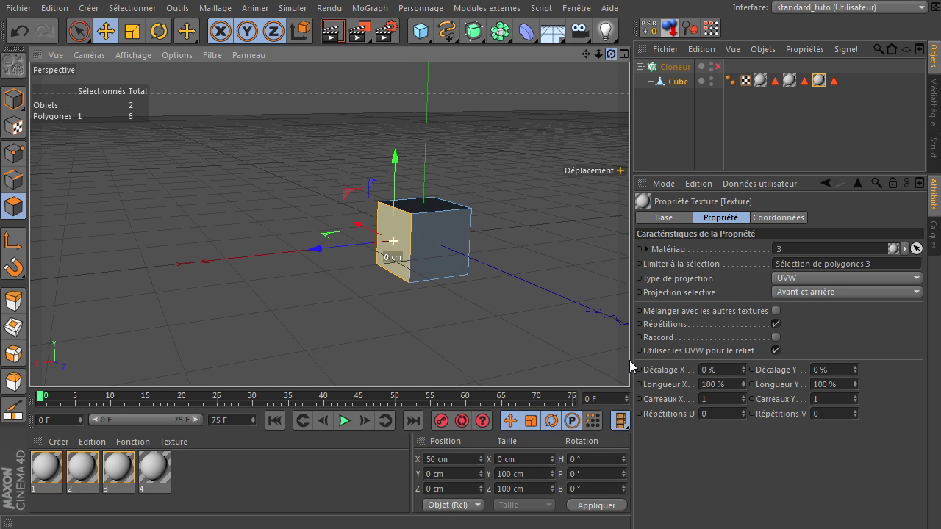
left_click(431, 235)
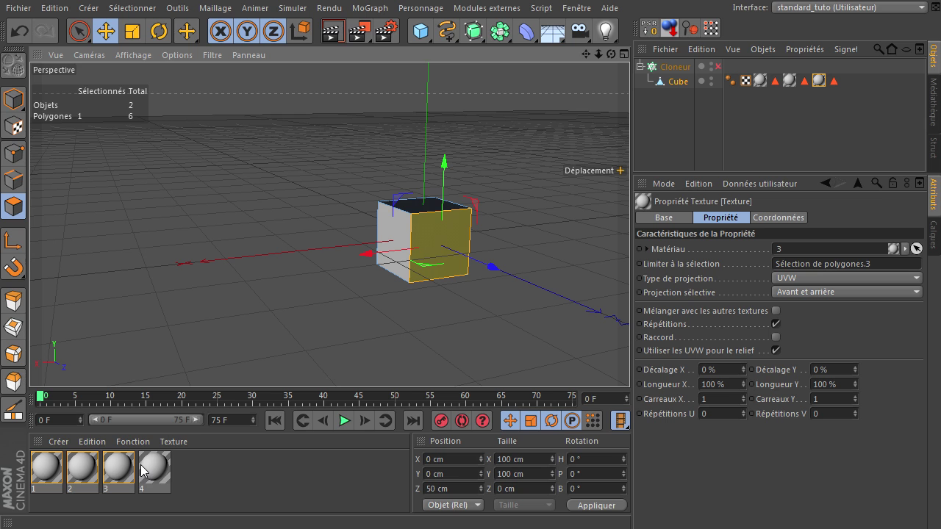
left_click_drag(409, 254, 425, 238)
left_click_drag(611, 54, 630, 360)
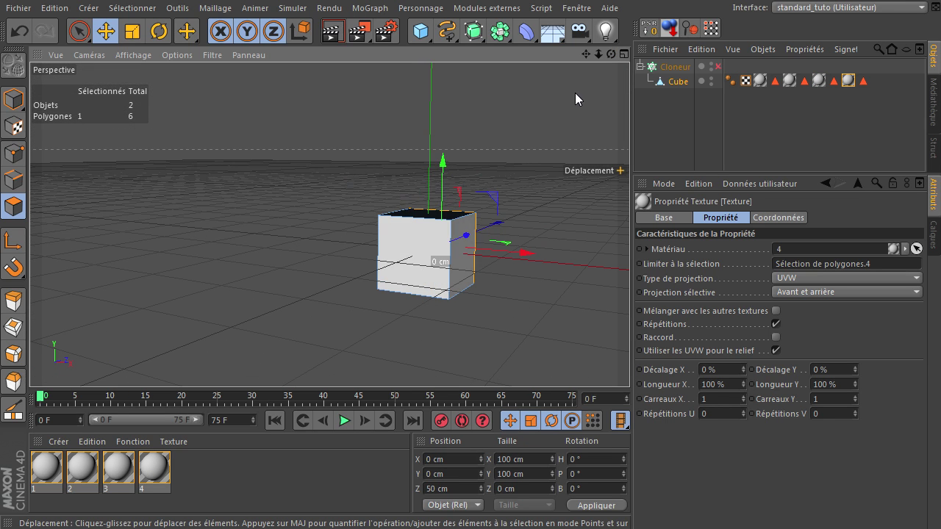
left_click(575, 93)
mouse_move(590, 52)
left_mouse_down()
mouse_move(628, 360)
mouse_move(598, 53)
left_mouse_up()
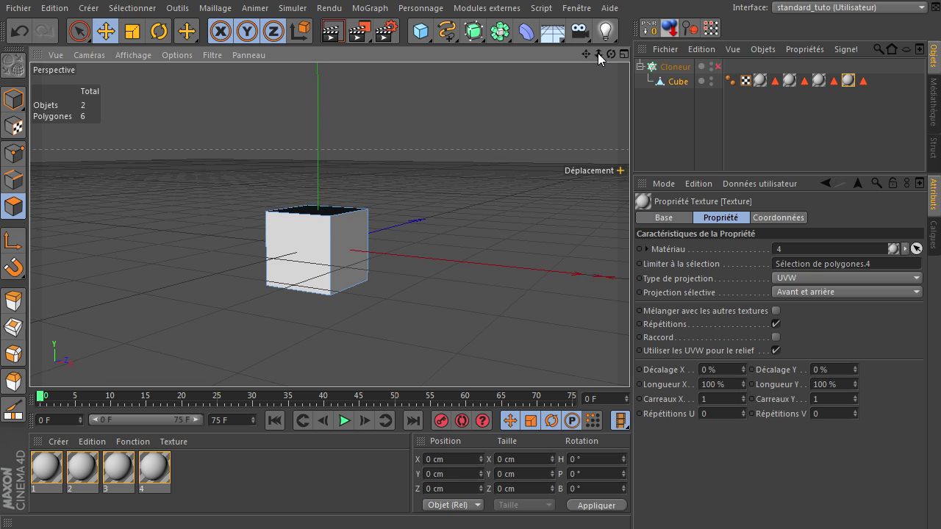
left_click_drag(633, 351, 629, 360)
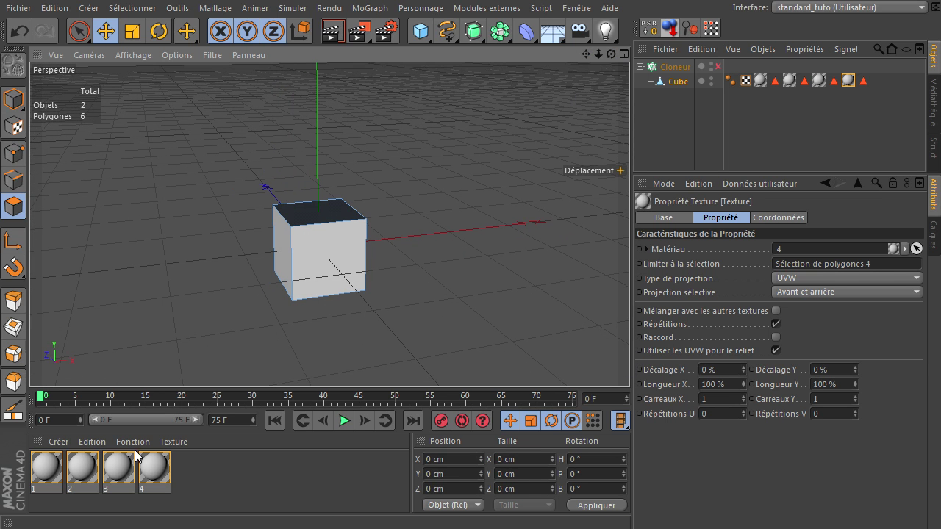
left_click(195, 486)
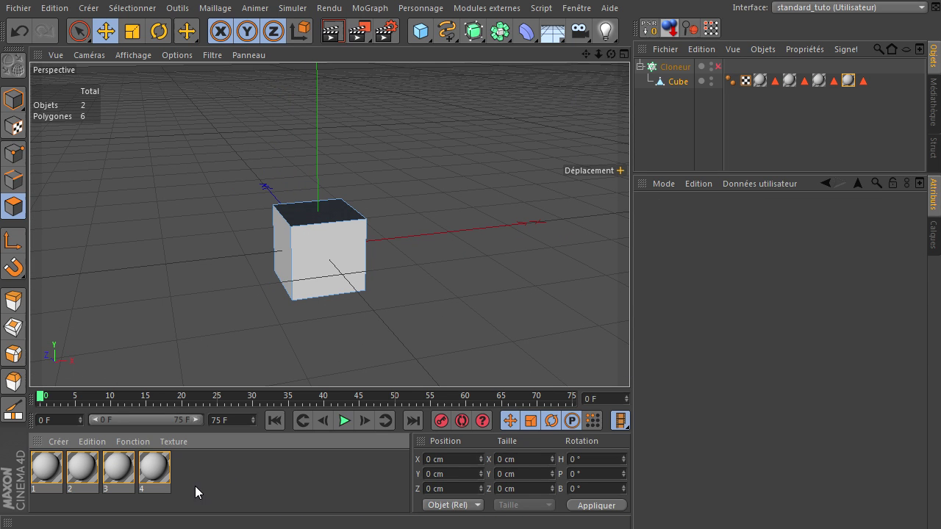
Load image 5 from the mographcube folder as the Couleur texture of material 1, without copying it to the project.
left_click(38, 474)
double_click(39, 474)
left_click_drag(413, 76, 224, 19)
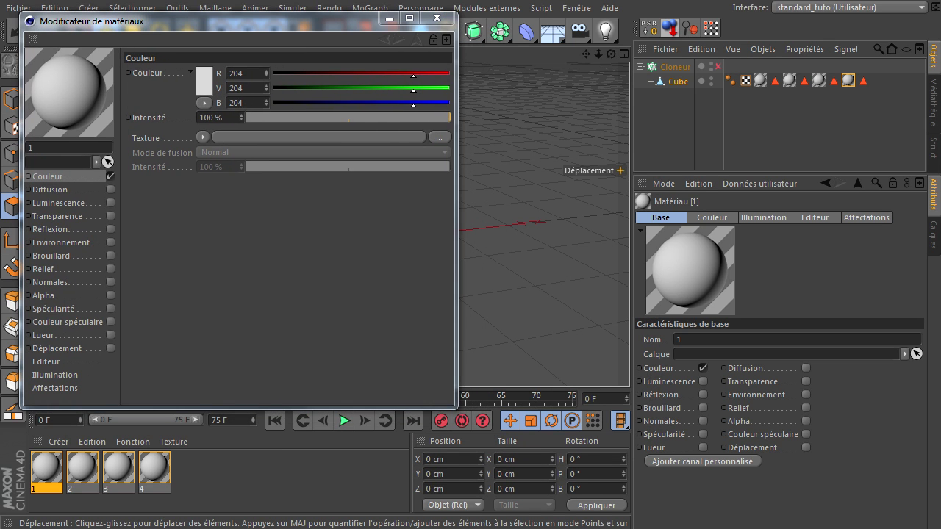
key("alt+Tab")
left_click_drag(904, 107, 887, 75)
key("alt+Tab")
left_click(63, 177)
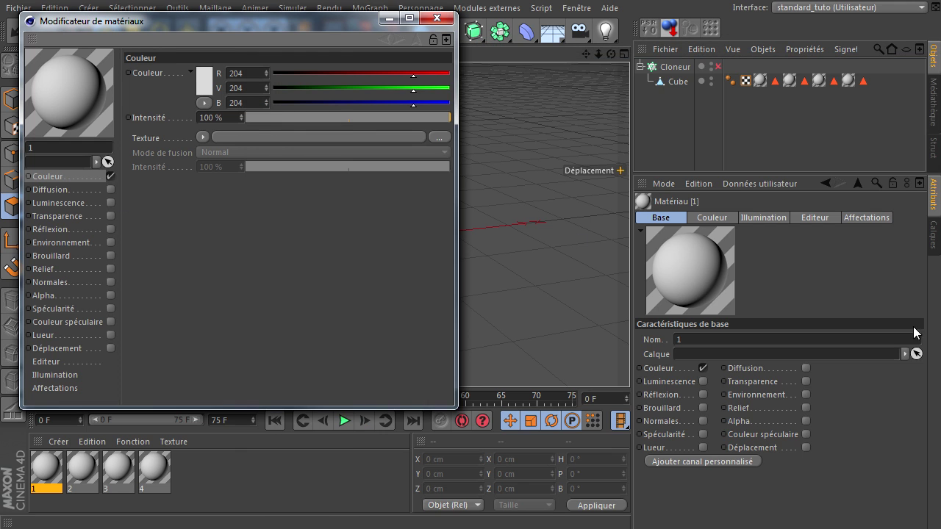
key("alt+Tab")
left_click(928, 200)
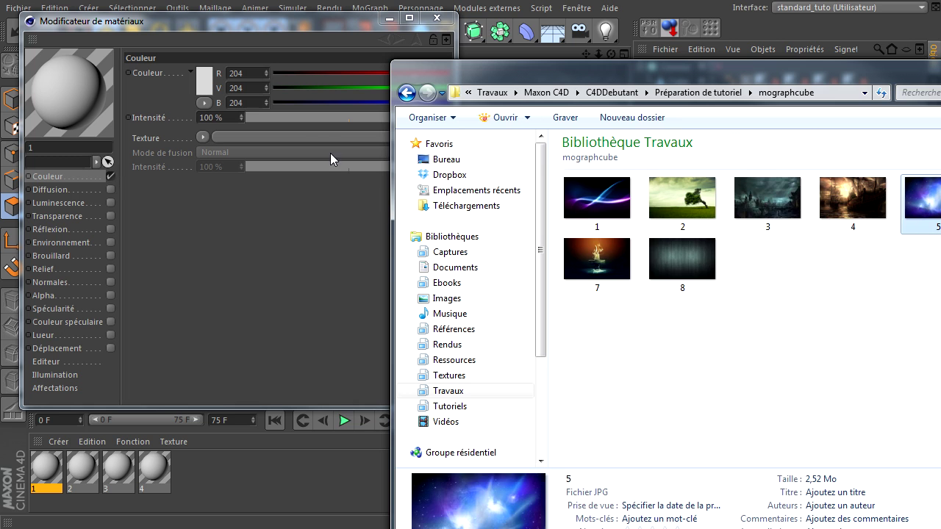
left_click_drag(316, 132, 317, 132)
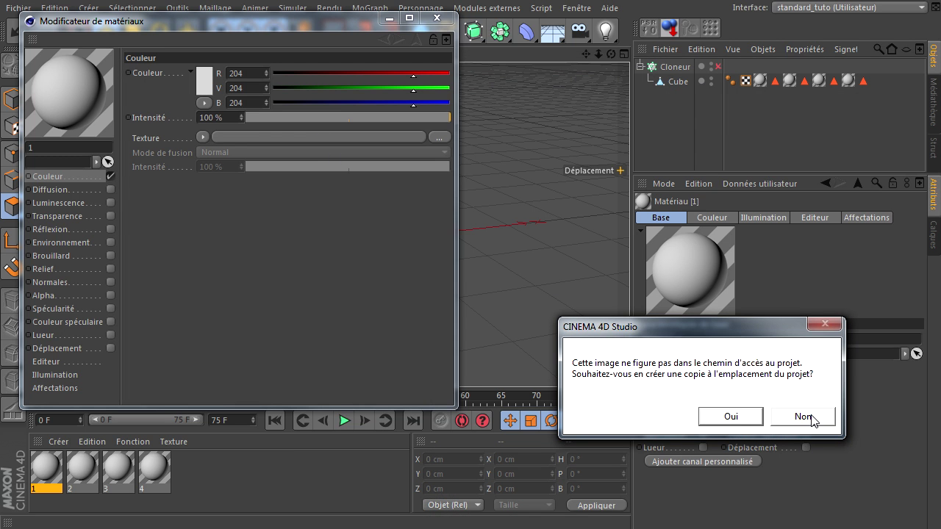
left_click(811, 417)
Load image 2 from the mographcube folder as the Couleur texture of material 2, declining the project copy.
left_click(75, 465)
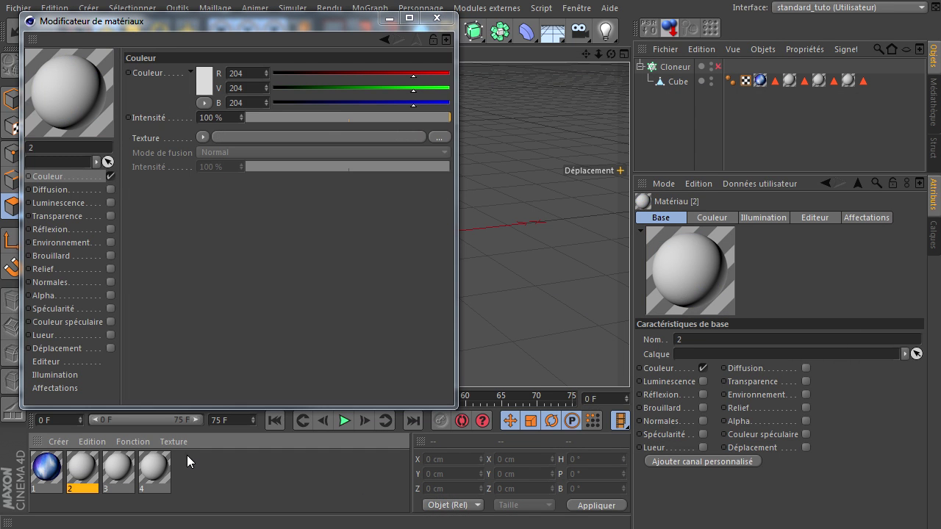
key("alt+Tab")
left_click(683, 199)
left_click_drag(683, 197, 250, 135)
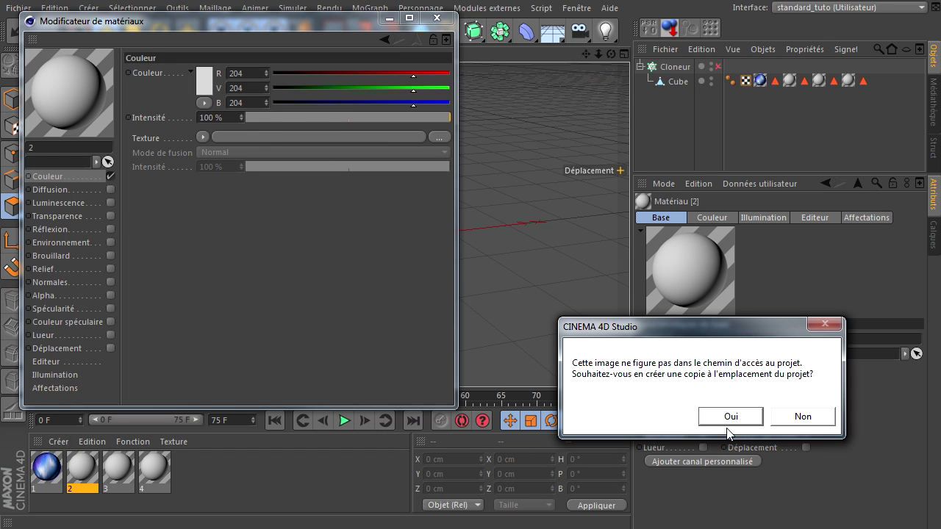
left_click(818, 420)
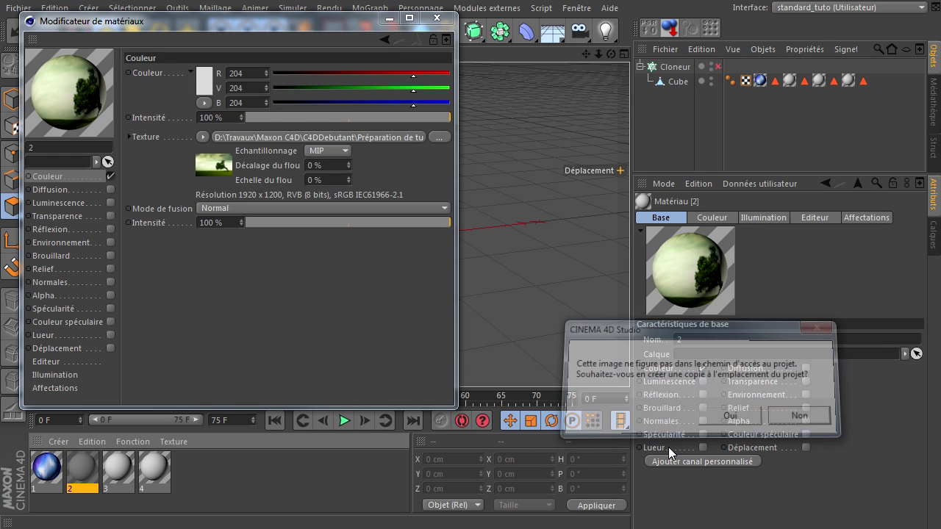
Load image 1 from the mographcube folder as the Couleur texture of material 3, declining the project copy.
left_click(118, 475)
key("alt+Tab")
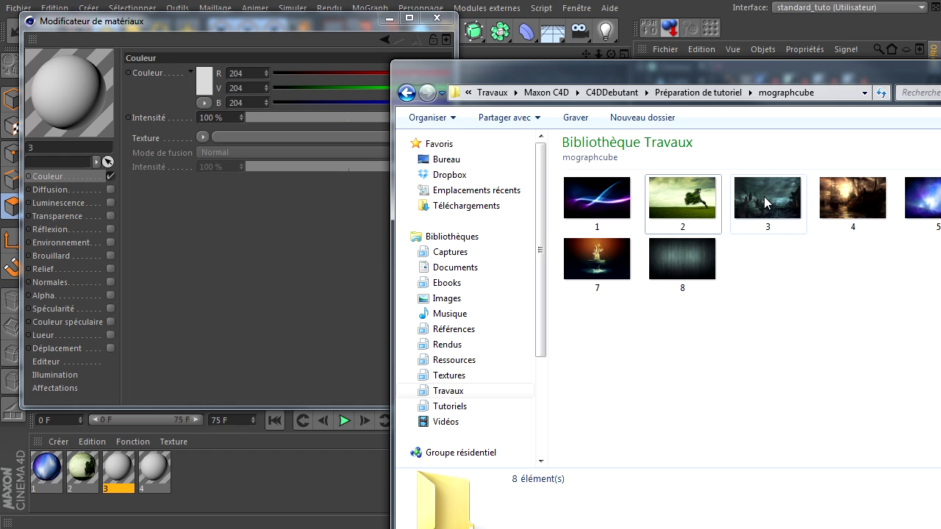
left_click(597, 204)
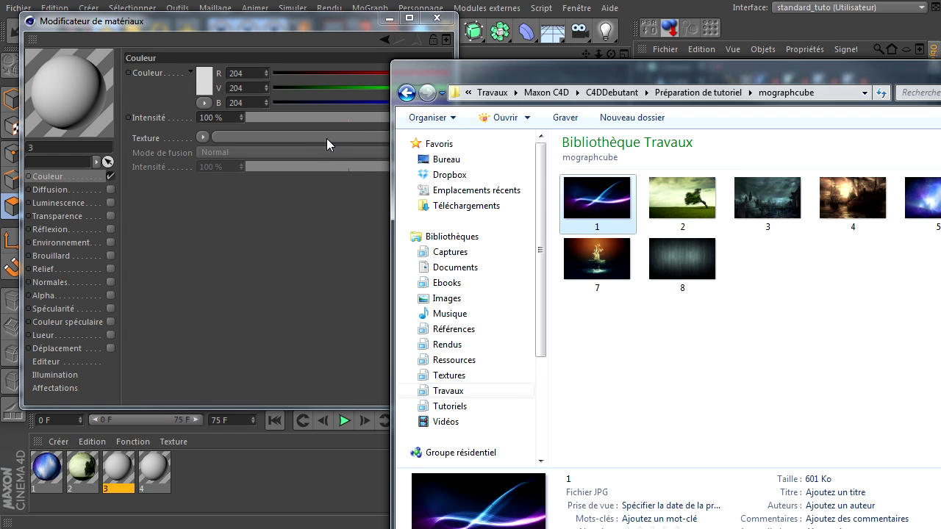
left_click_drag(326, 138, 326, 140)
left_click(804, 417)
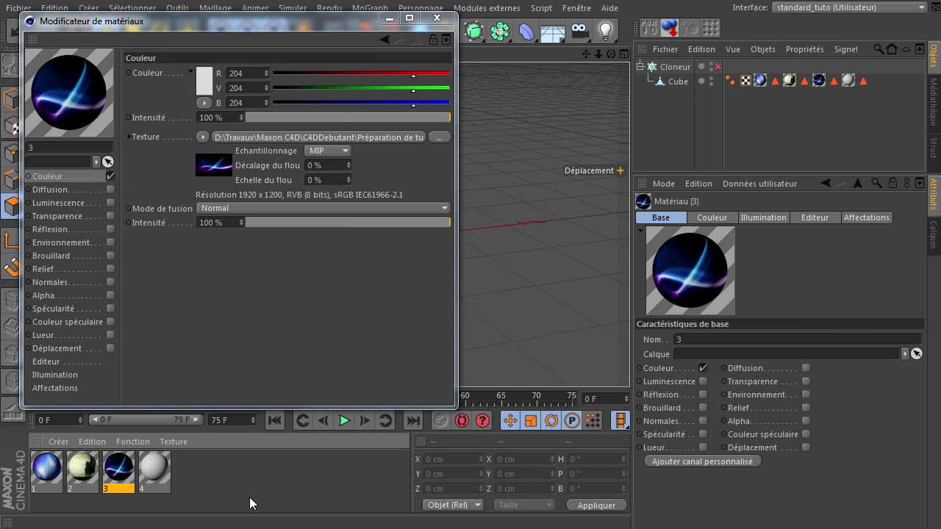
Load image 4 from the mographcube folder as the Couleur texture of material 4, declining the project copy.
left_click(163, 470)
key("alt+Tab")
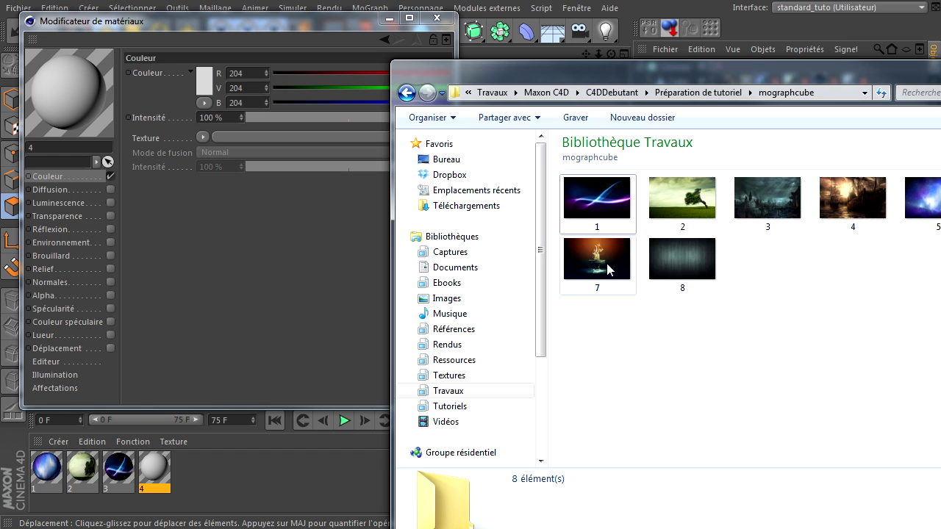
left_click_drag(847, 201, 331, 138)
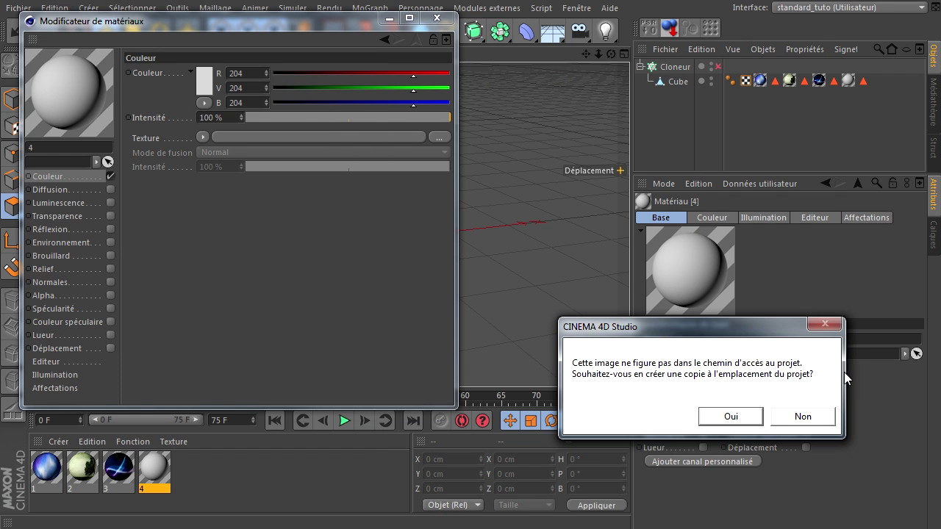
left_click(802, 417)
key("alt+Tab")
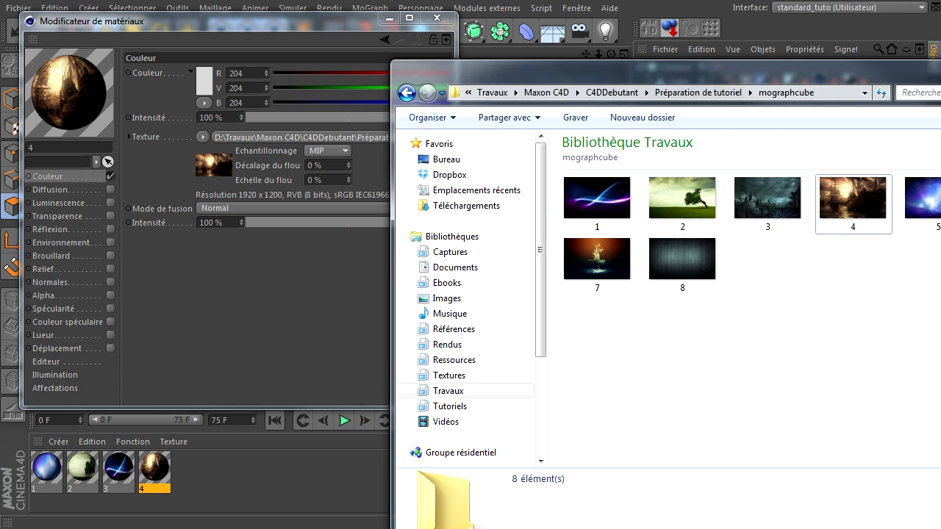
left_click(358, 182)
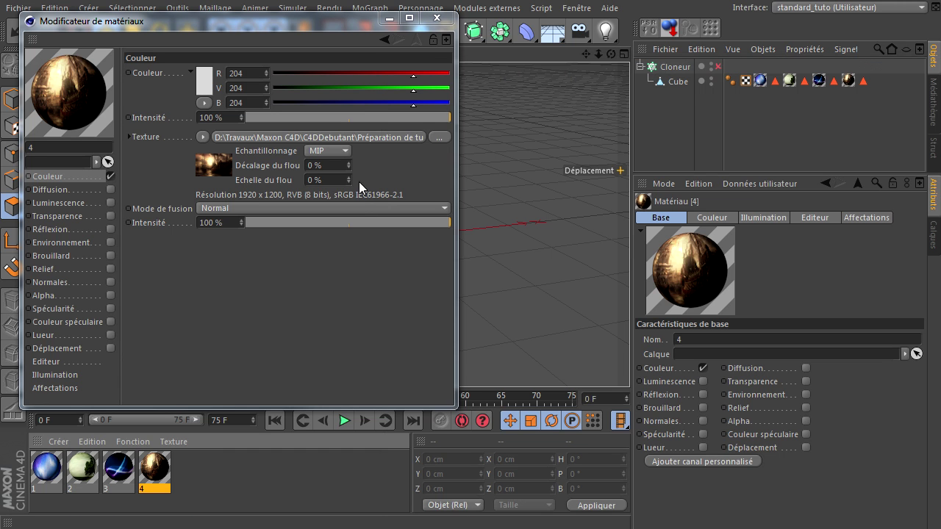
Close the material editor and re-enable the Cloner.
left_click(437, 17)
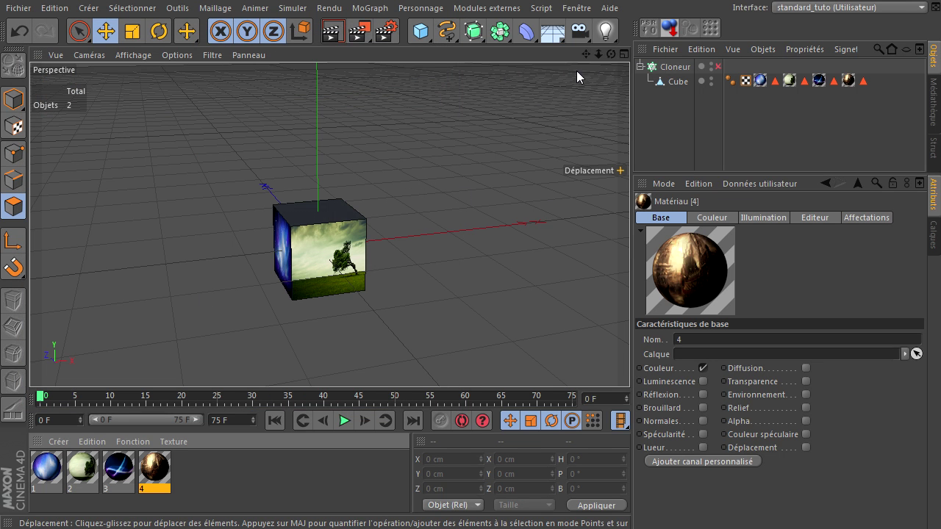
left_click_drag(610, 53, 625, 360)
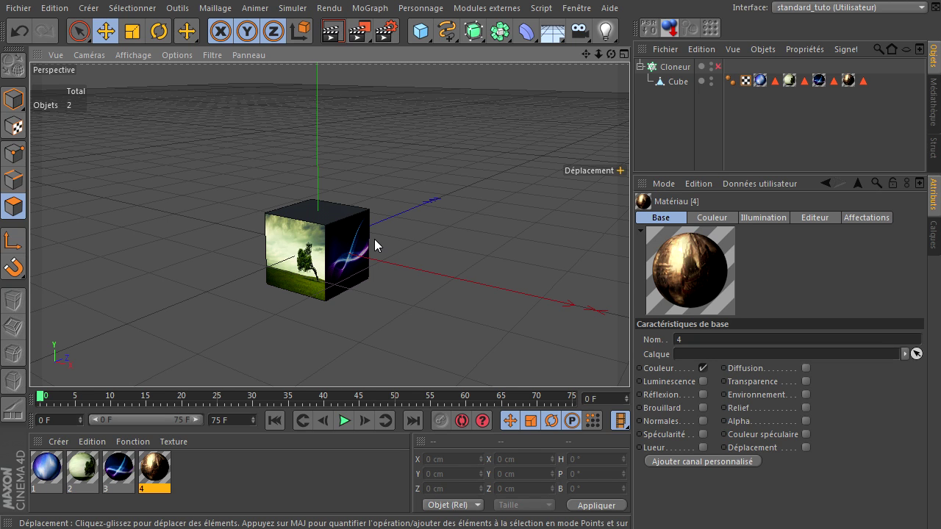
left_click(716, 67)
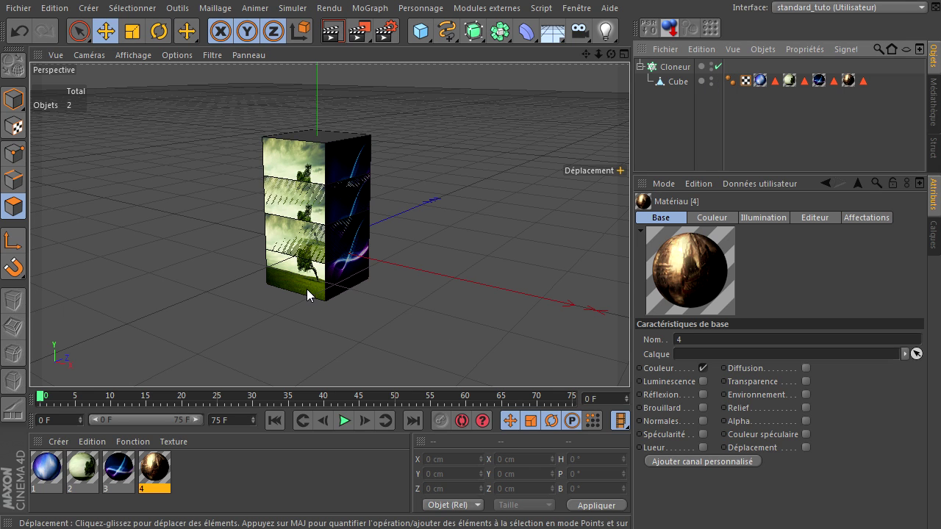
Switch the Cloner's mode to Répartition sur une grille and set its third quantity to 1.
left_click(664, 68)
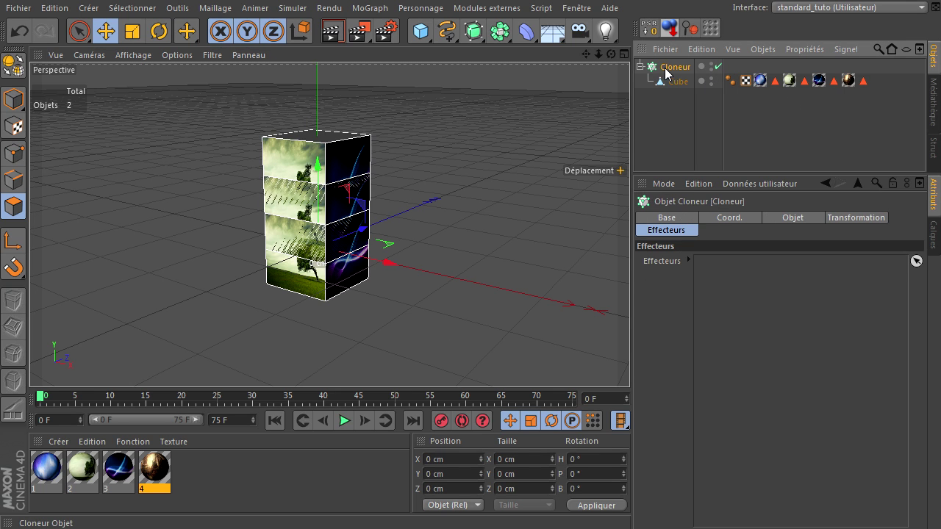
left_click(781, 217)
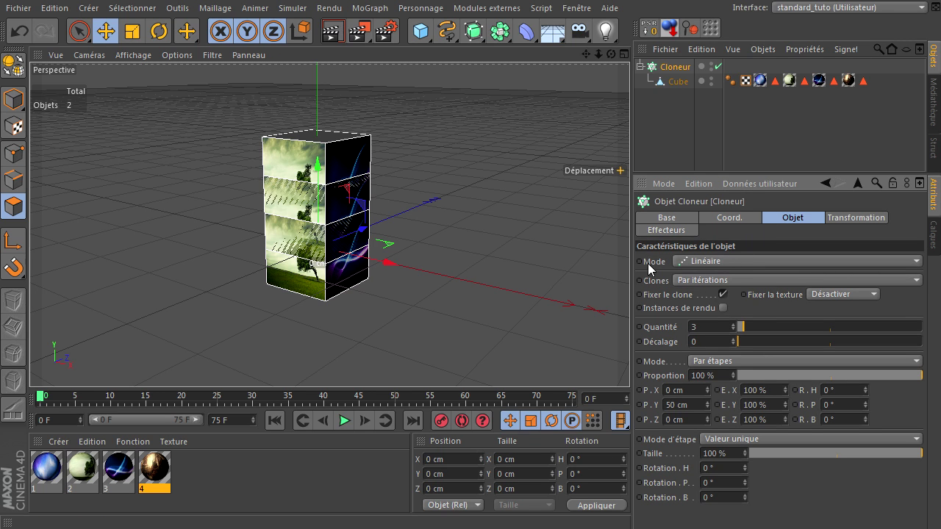
left_click(719, 263)
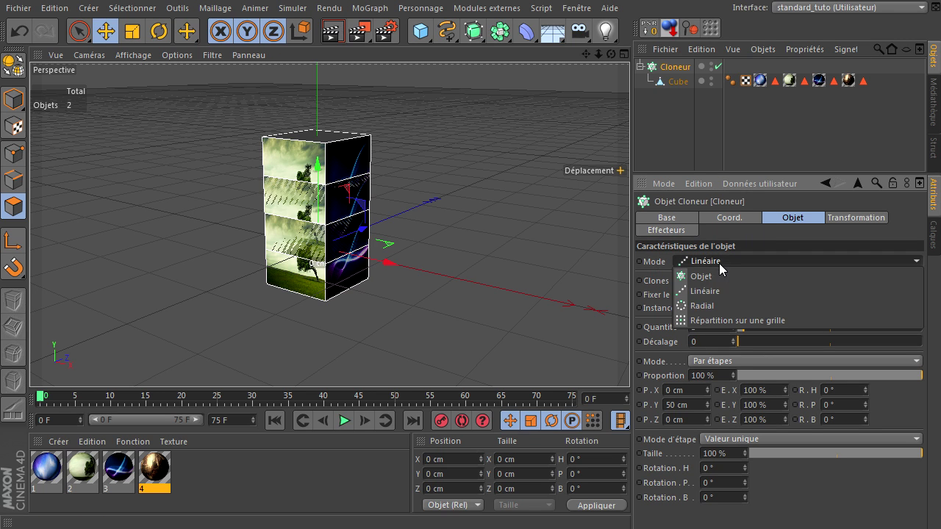
left_click(711, 322)
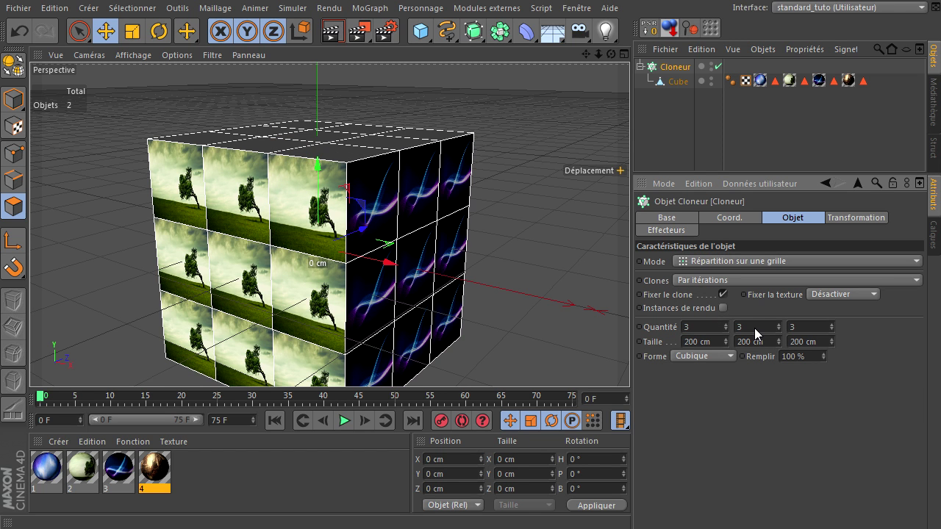
left_click(816, 324)
type("1")
key("Return")
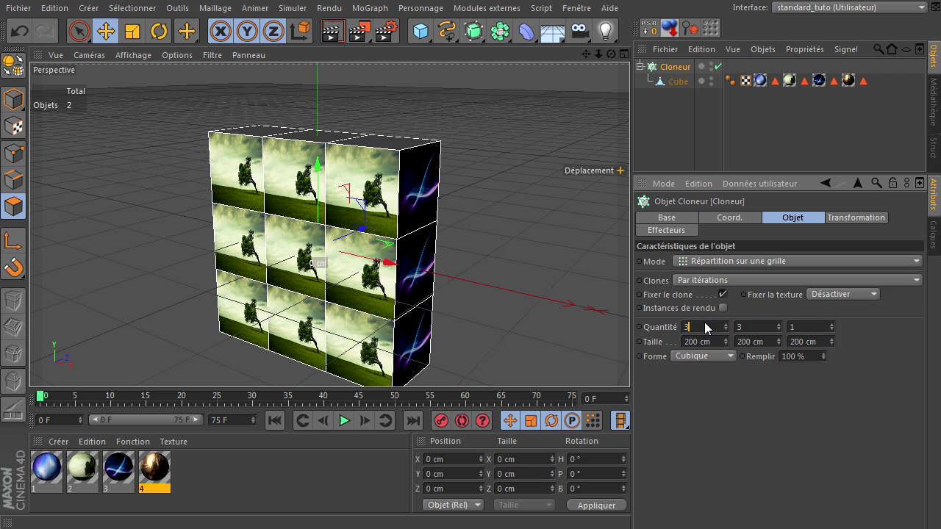
Check the output width and height in the render settings.
scroll(368, 188, "down", 6)
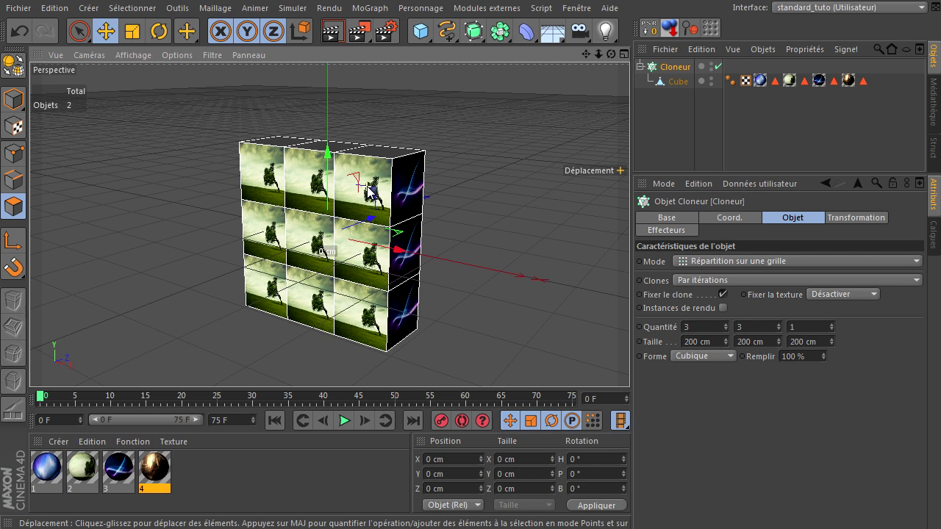
left_click(386, 33)
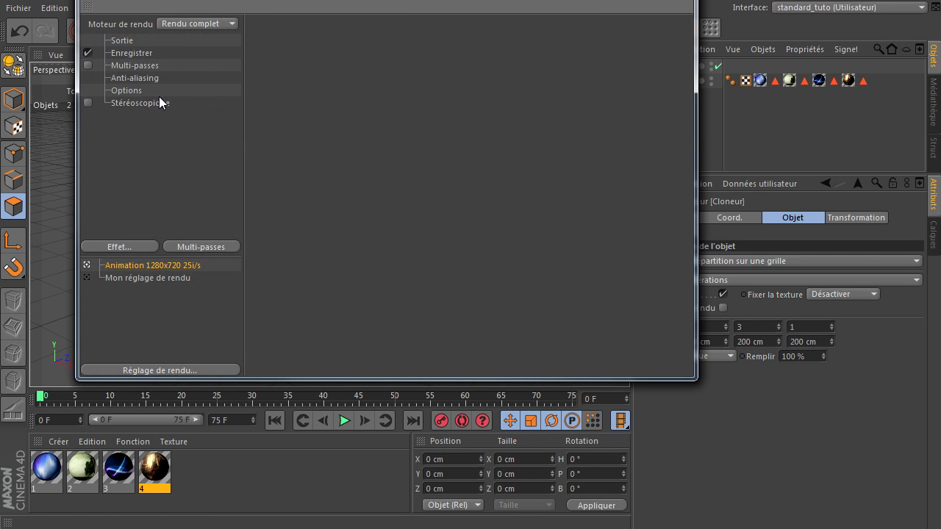
left_click(123, 41)
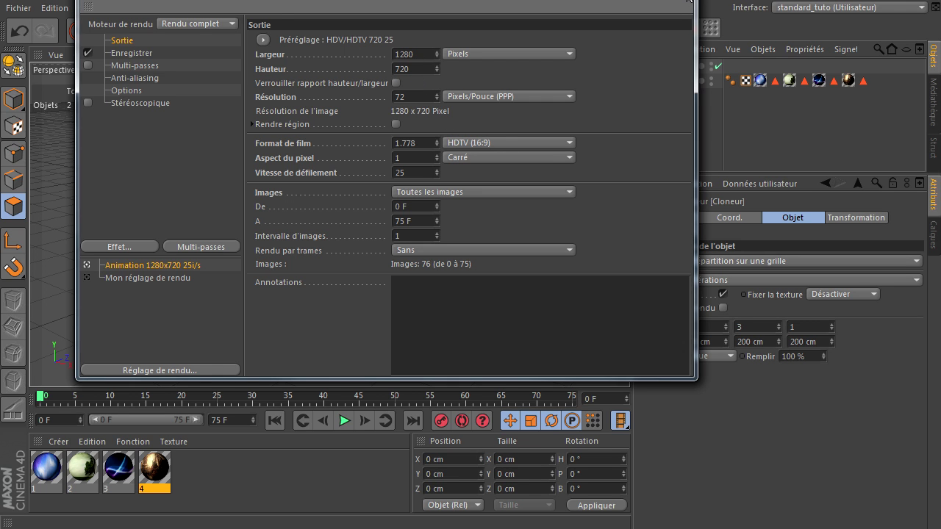
left_click(691, 5)
Set the Cloner's first two grid quantities to 16 and 9.
double_click(703, 327)
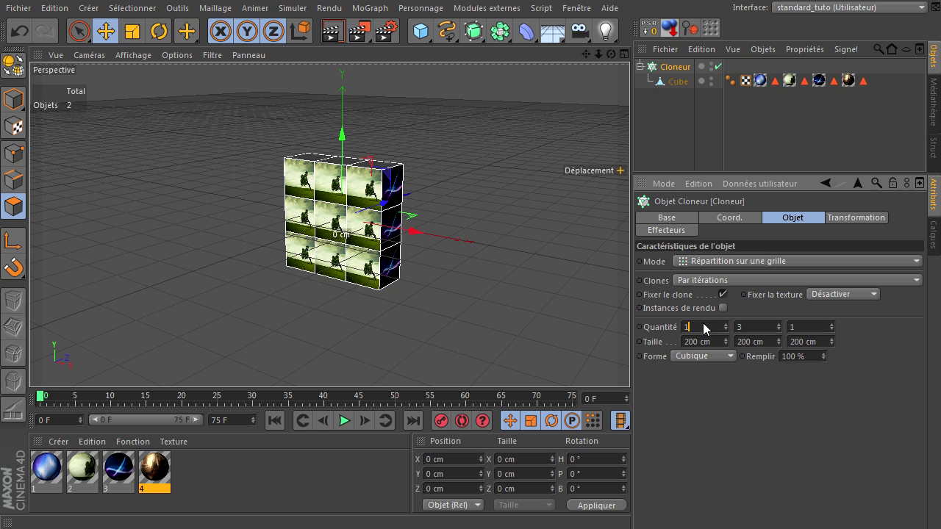
double_click(752, 328)
key("Return")
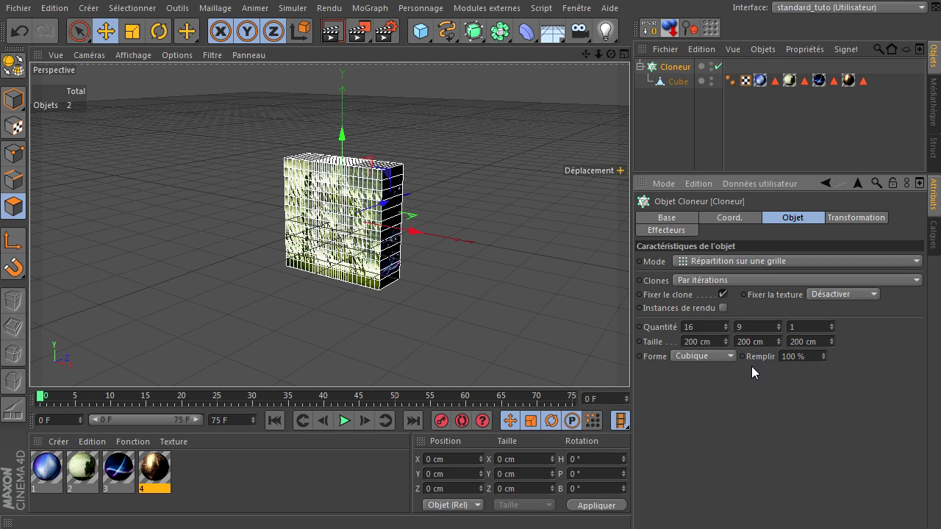
Set the first two size values of the clone grid to 1500 cm and 800 cm.
left_click(713, 344)
type("1500")
double_click(757, 340)
type("800")
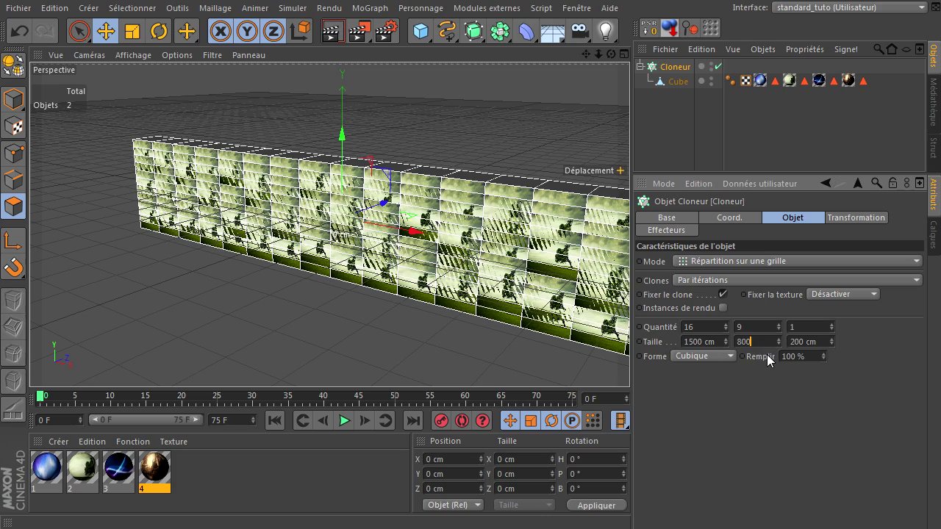
key("Return")
scroll(447, 268, "down", 5)
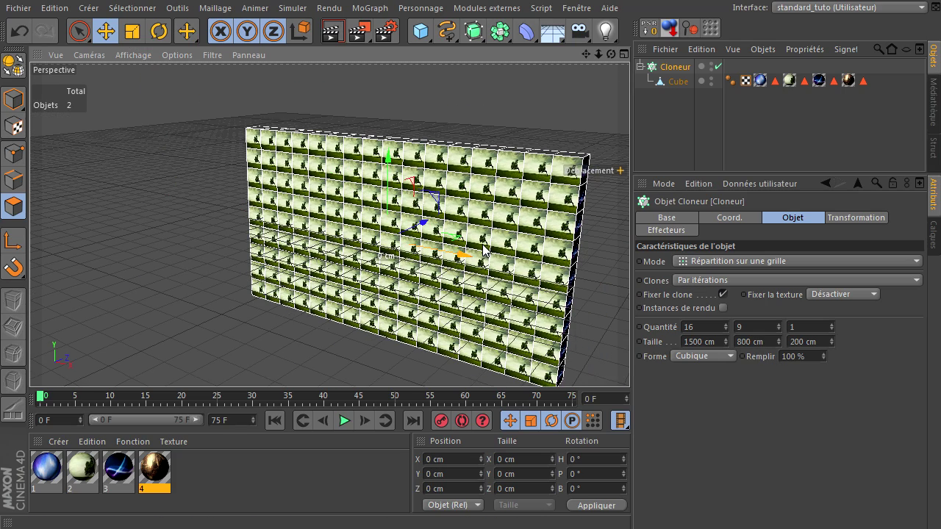
Face the cube wall frontally until it fills the perspective view and render a preview there.
left_click_drag(585, 55, 625, 355)
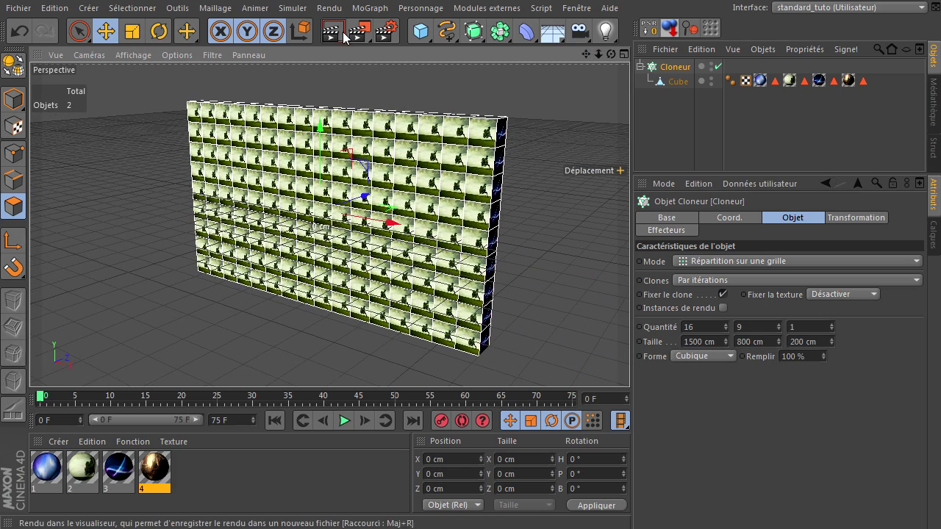
left_click(333, 33)
mouse_move(611, 54)
left_mouse_down()
mouse_move(601, 363)
mouse_move(569, 57)
mouse_move(630, 360)
mouse_move(609, 56)
mouse_move(630, 360)
mouse_move(599, 56)
left_mouse_up()
left_click(333, 34)
left_click_drag(586, 56, 628, 360)
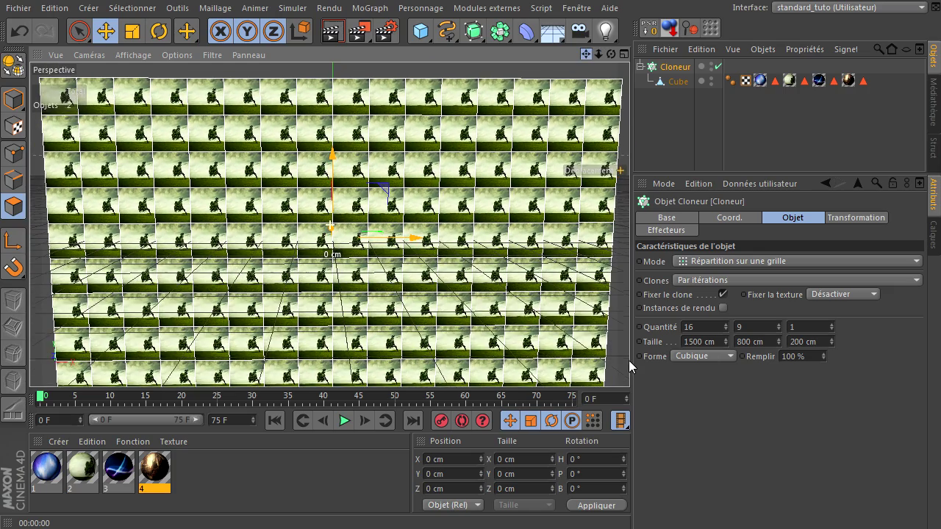
mouse_move(610, 54)
left_mouse_down()
mouse_move(631, 367)
mouse_move(600, 52)
left_mouse_up()
left_click_drag(629, 360, 630, 360)
left_click_drag(599, 56, 629, 360)
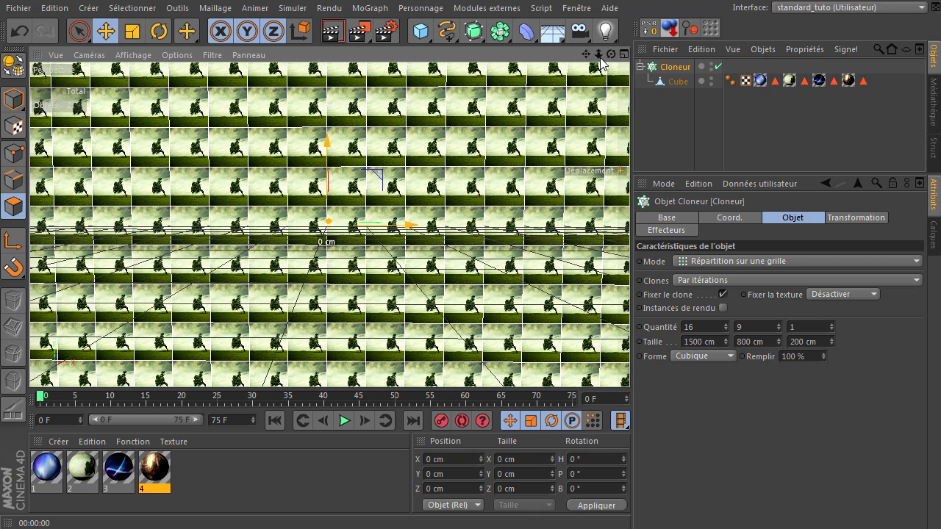
left_click(332, 31)
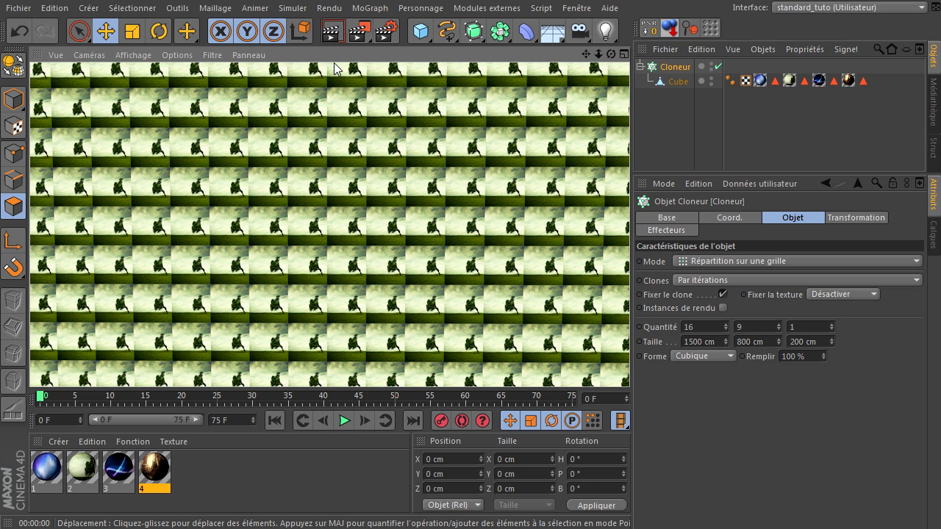
left_click(333, 31)
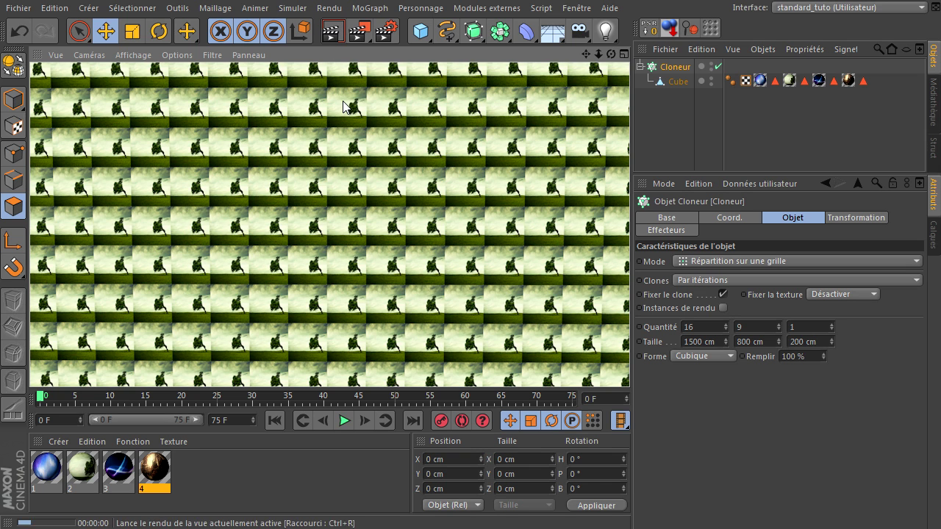
Deselect everything and render a preview of the whole cube wall centred in the view.
left_click(678, 128)
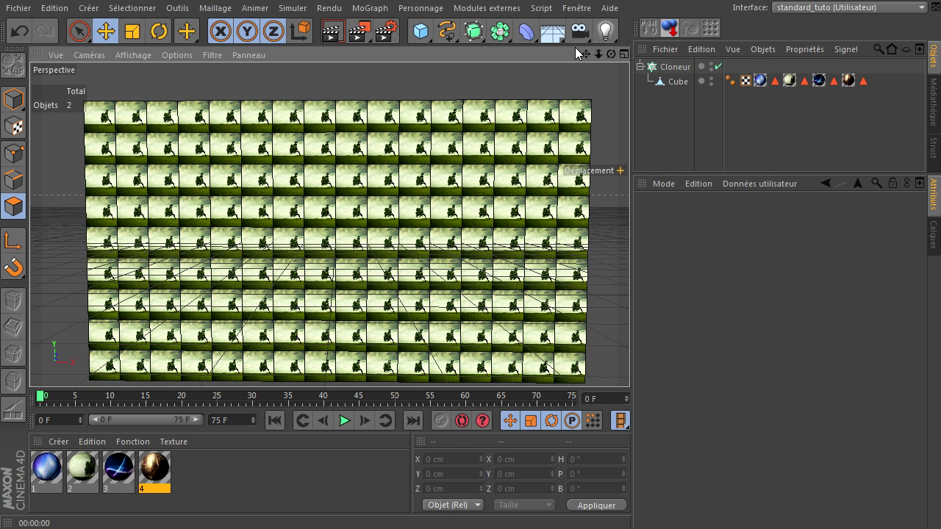
left_click_drag(586, 55, 587, 45)
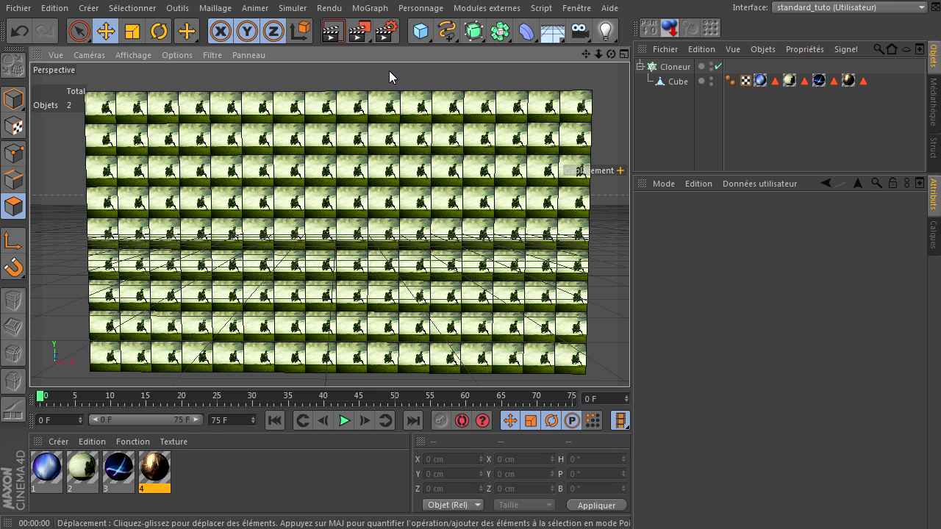
left_click(334, 34)
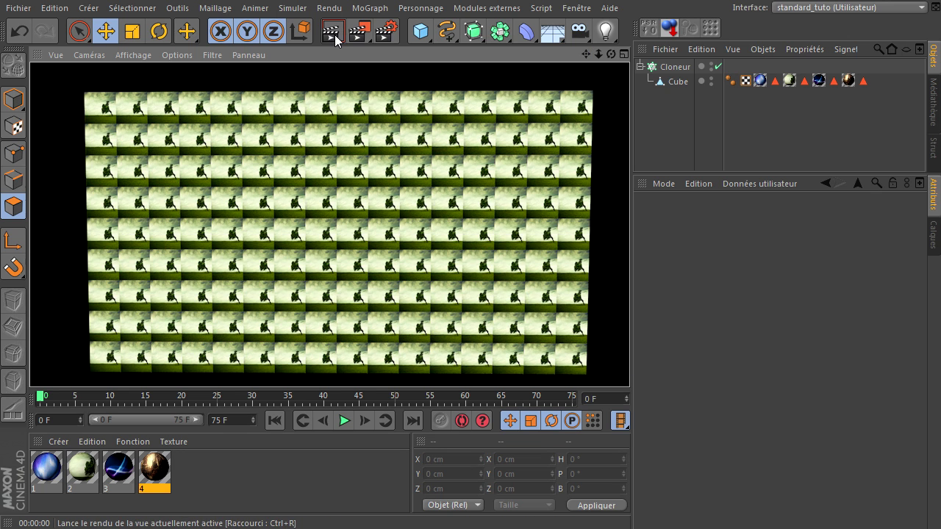
left_click(676, 131)
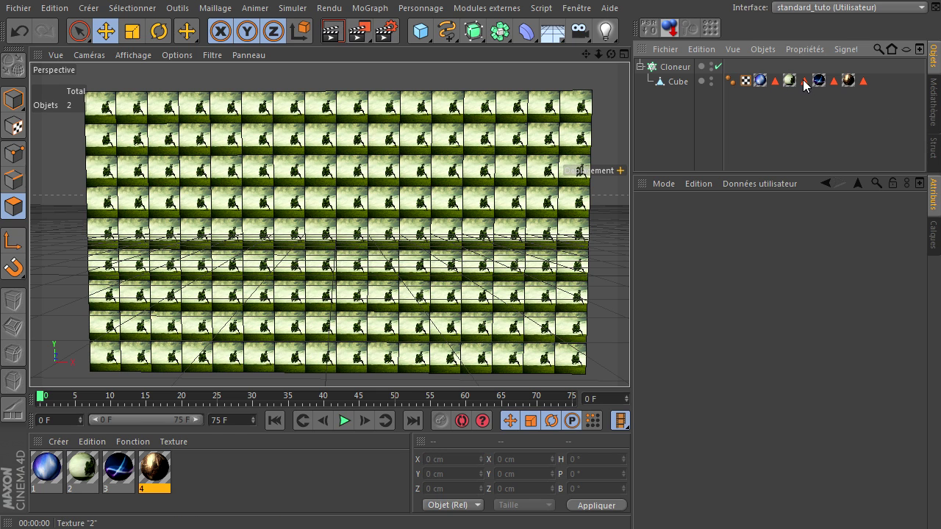
Set the projection type of the cube's four texture tags to Planaire in one go.
left_click(760, 80)
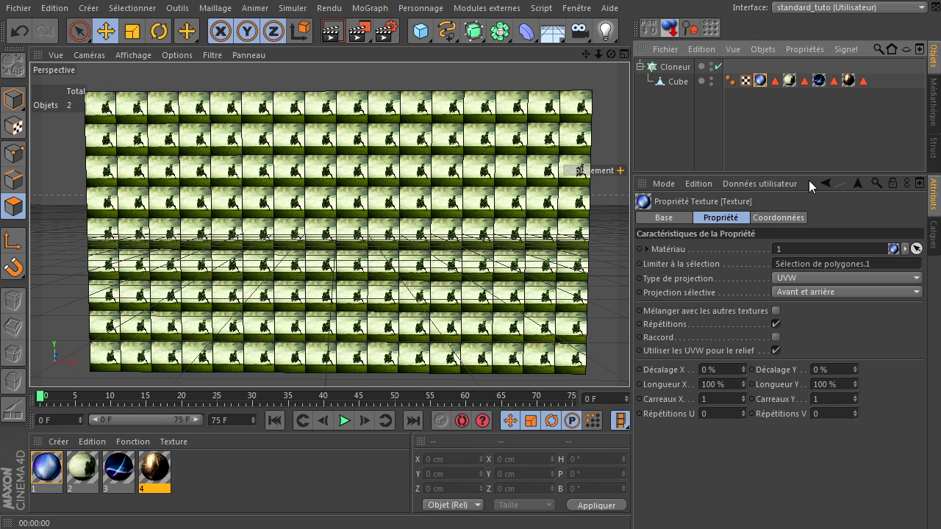
left_click(789, 80, "ctrl")
left_click(819, 81, "ctrl")
left_click(849, 81, "ctrl")
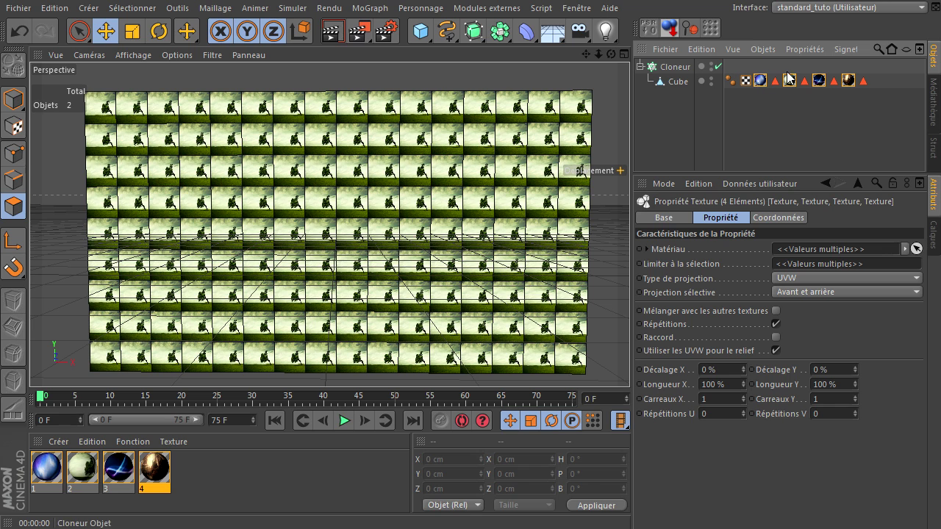
left_click(804, 278)
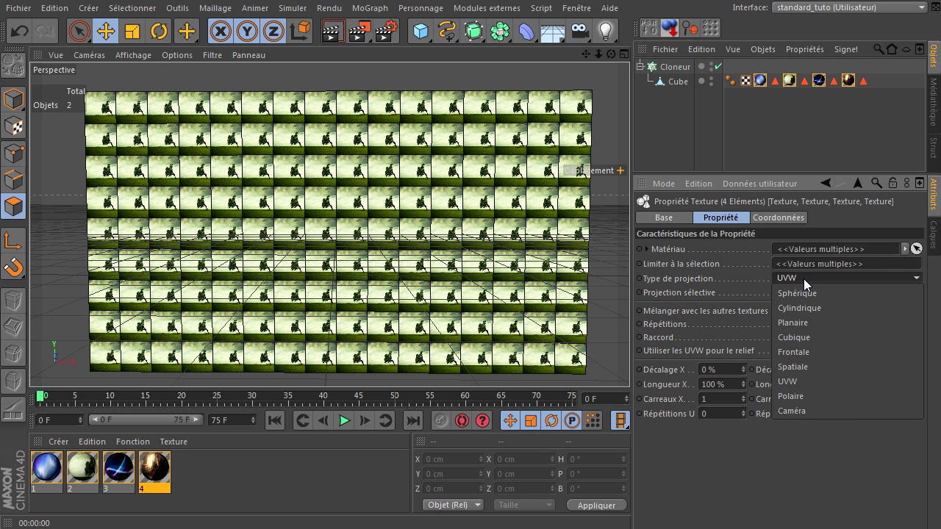
left_click(806, 322)
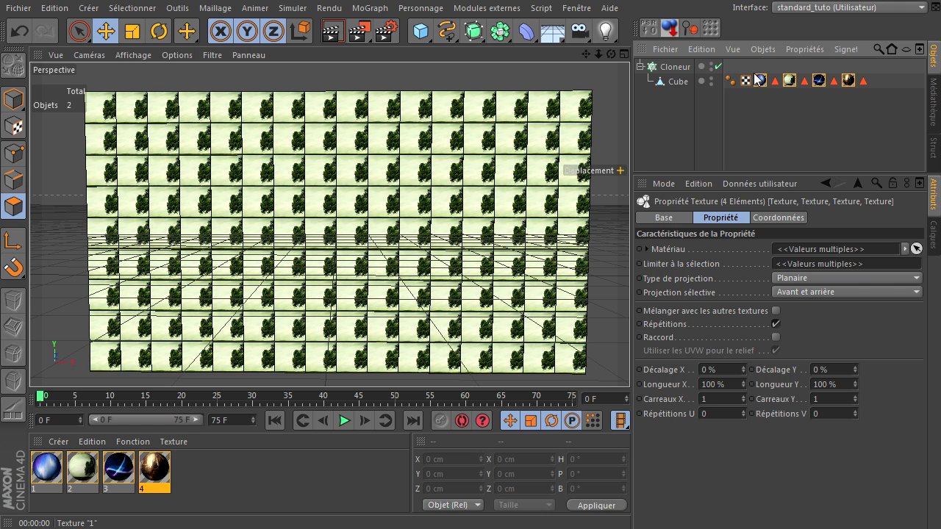
Move the four texture tags from the Cube to the Cloner and fit them to the object, including sub-objects.
left_click_drag(731, 64, 732, 67)
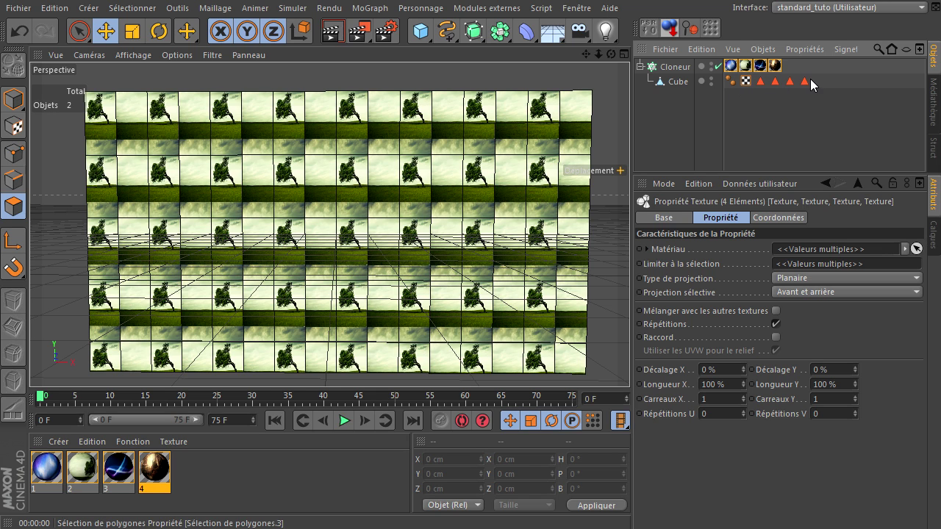
right_click(739, 66)
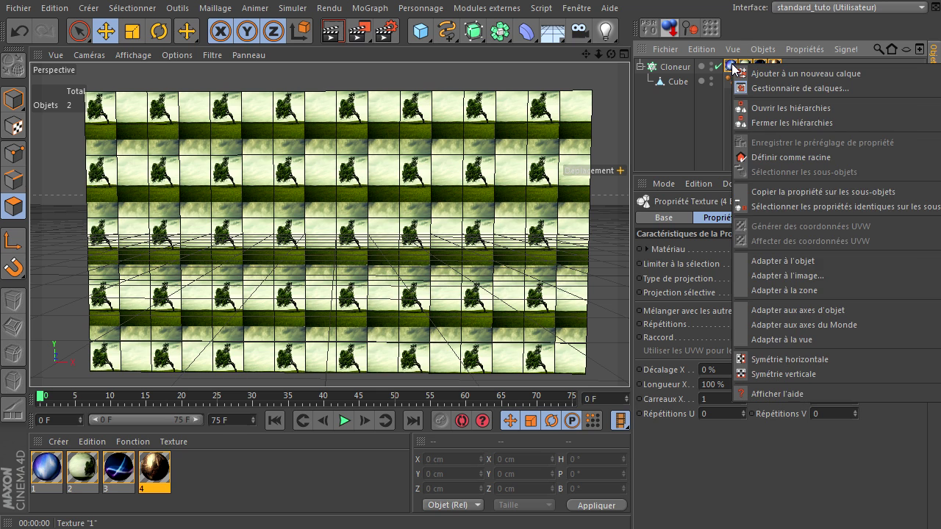
left_click(771, 260)
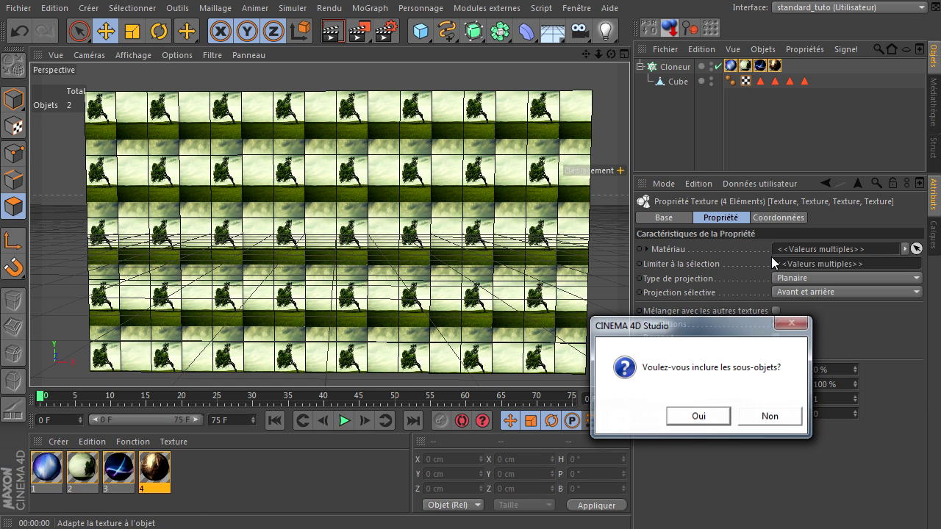
left_click(723, 424)
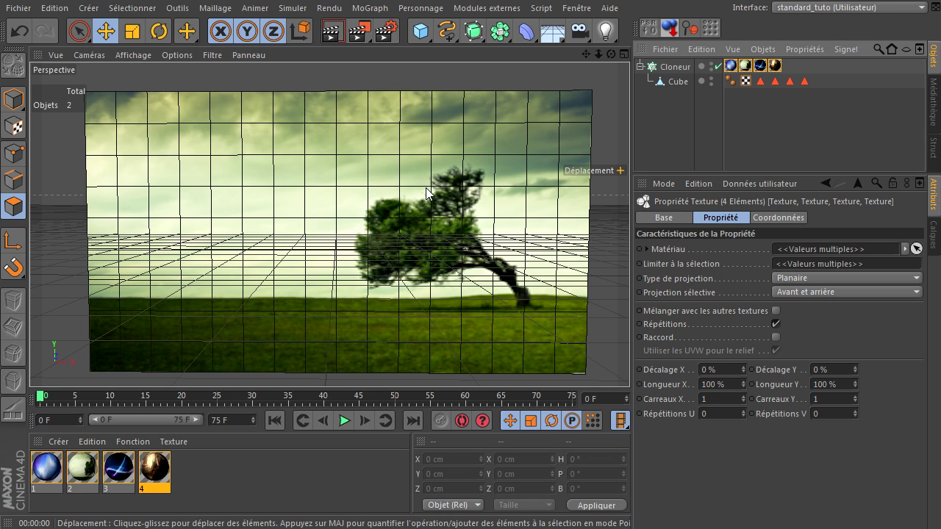
Deselect everything and render a preview of the image spread across the cube wall from a slight angle.
left_click(666, 99)
left_click_drag(611, 54, 629, 360)
left_click(331, 31)
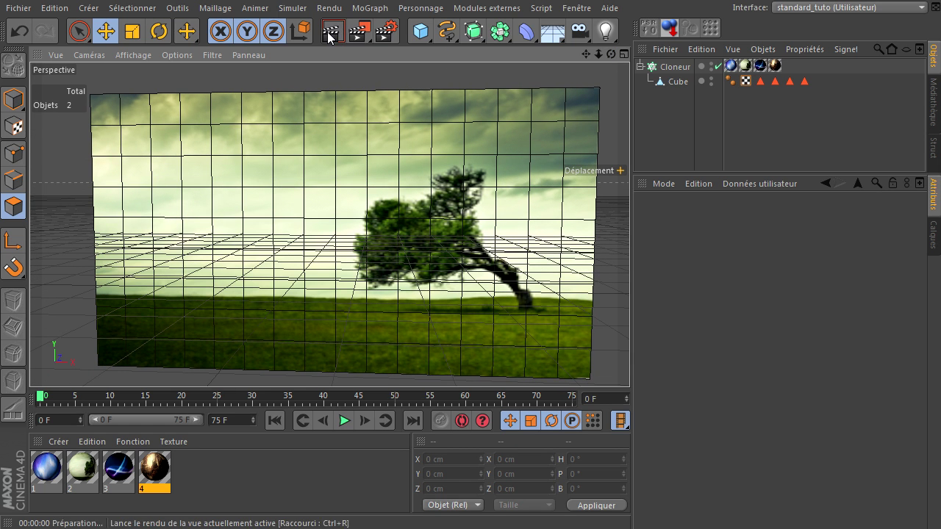
left_click(686, 152)
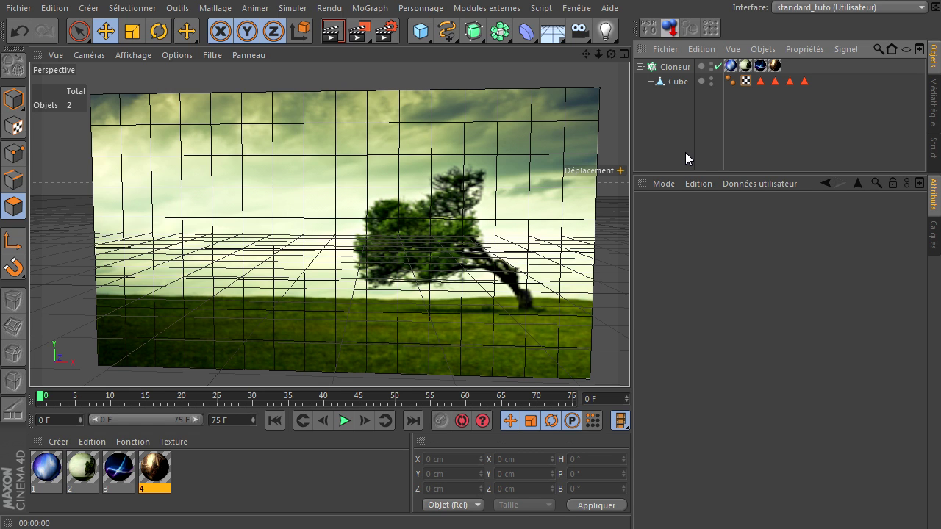
Add a Simple effector to the Cloner and disable its Position transformation.
left_click(669, 66)
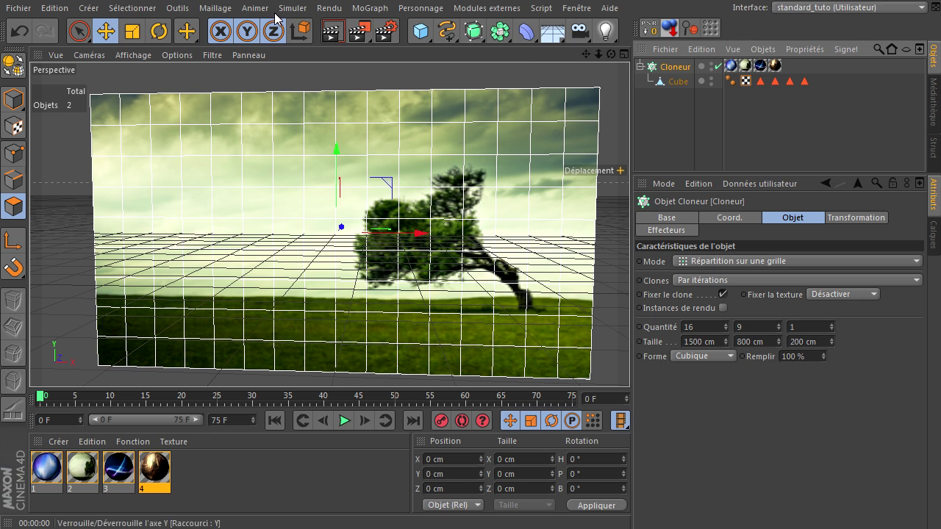
left_click(370, 11)
mouse_move(371, 29)
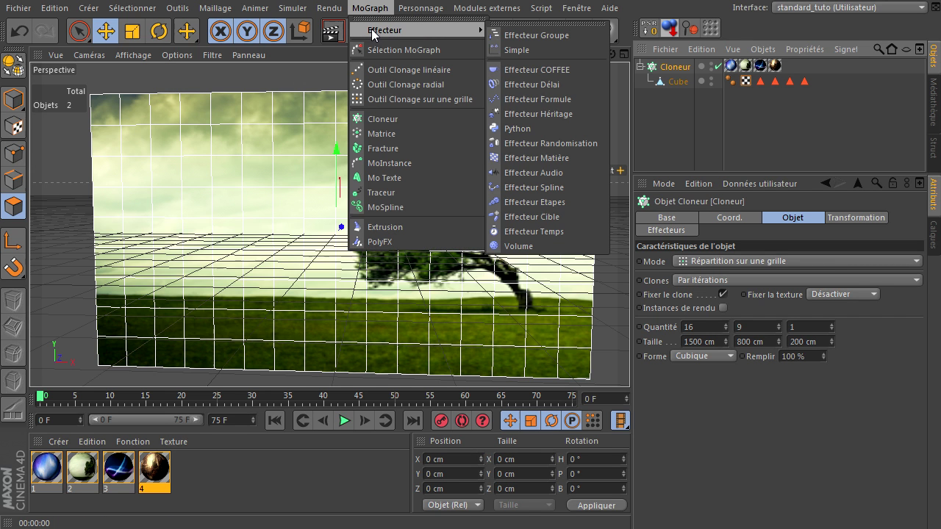
left_click(534, 49)
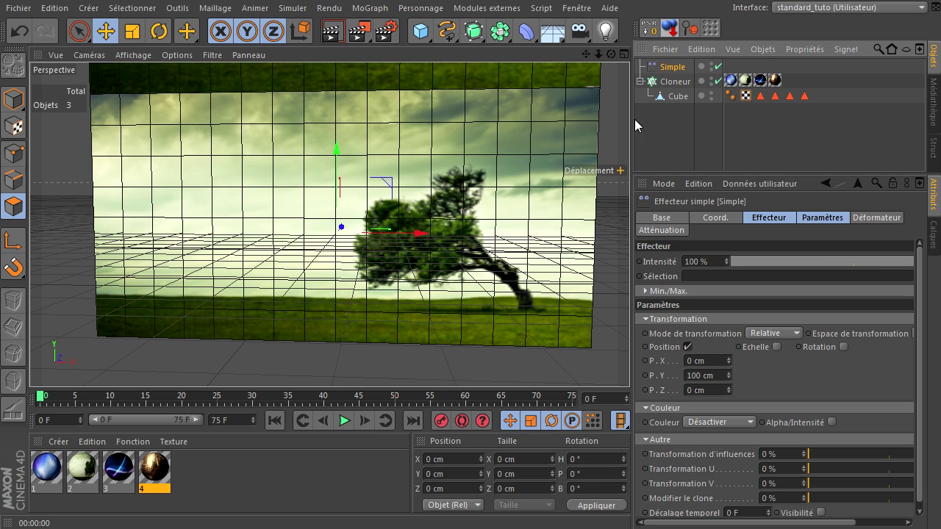
left_click(688, 347)
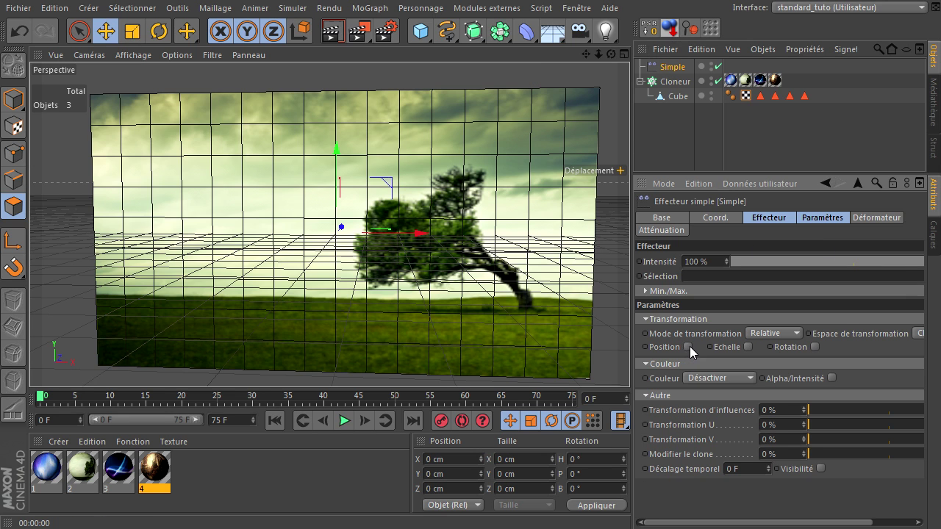
Enable the Simple effector's Rotation transformation and set its heading (R.H) to 90°.
left_click(814, 347)
left_click(828, 361)
type("90")
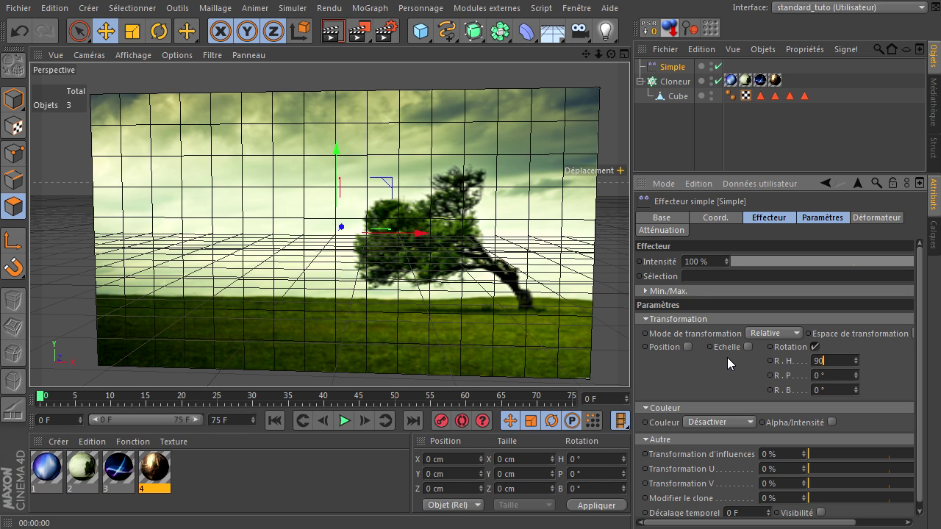
key("Return")
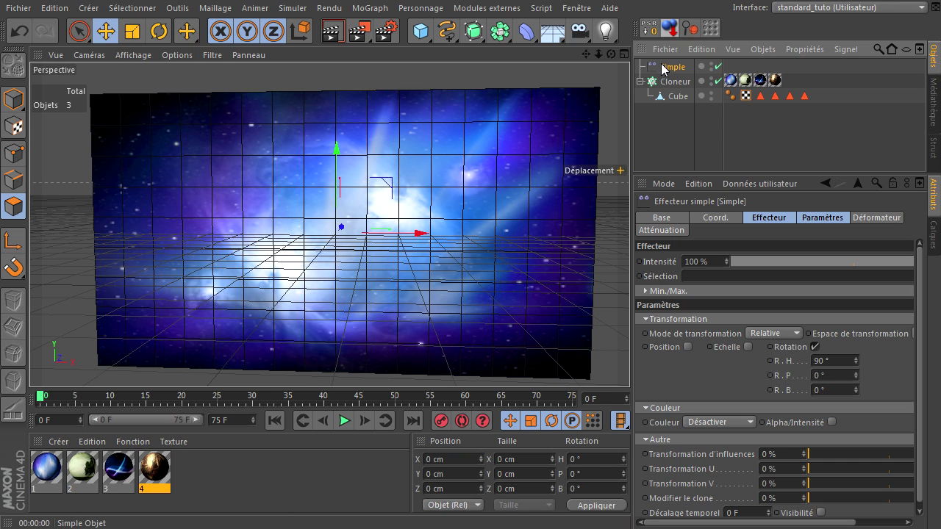
Set the Simple effector's falloff (Atténuation) shape to Linéaire.
left_click(665, 231)
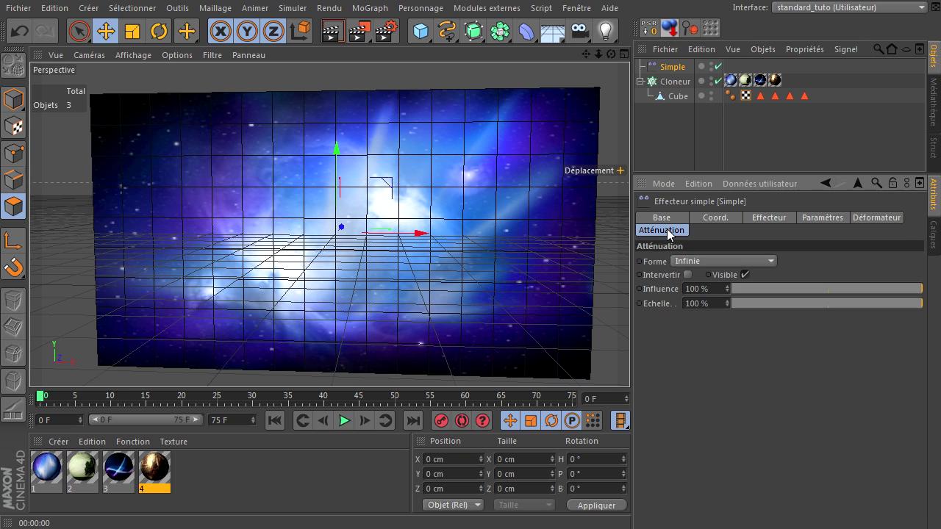
left_click(696, 264)
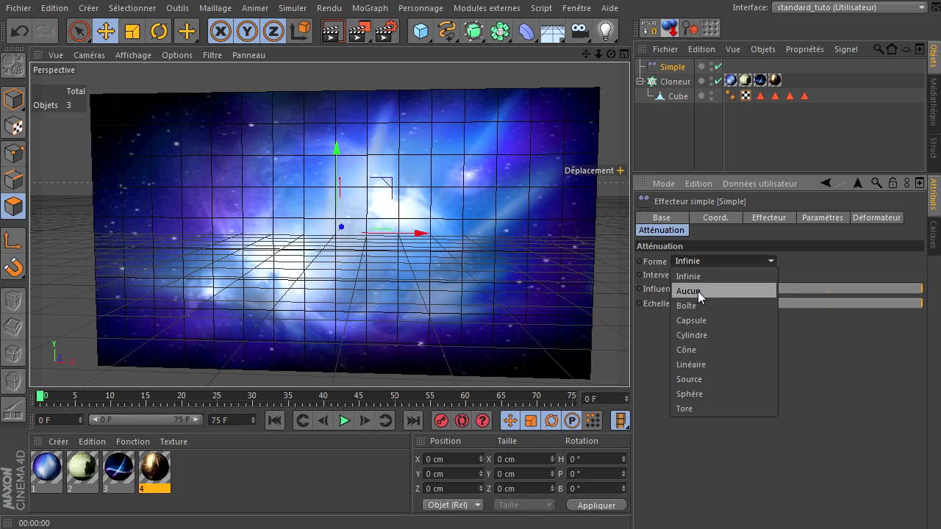
left_click(702, 364)
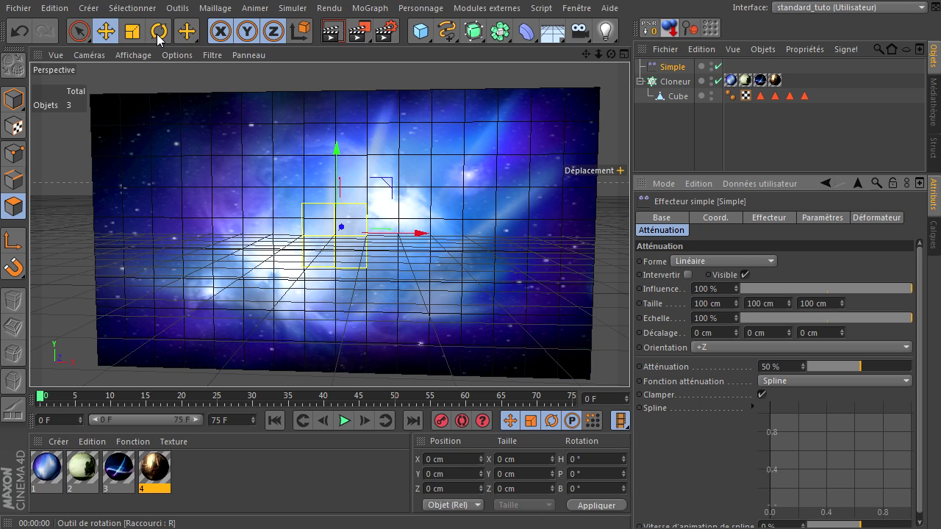
In Model mode, rotate the Simple effector to a heading of -90° so its falloff runs across the wall.
left_click(13, 99)
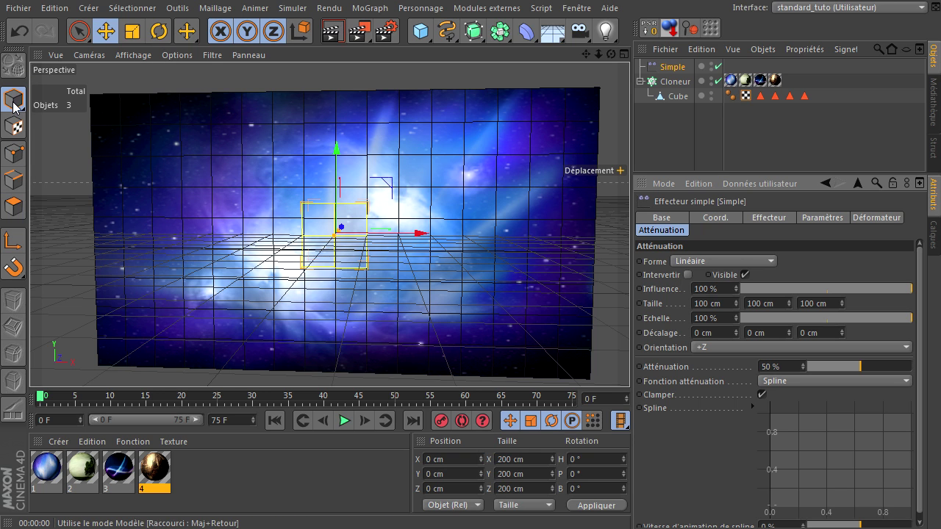
left_click(159, 32)
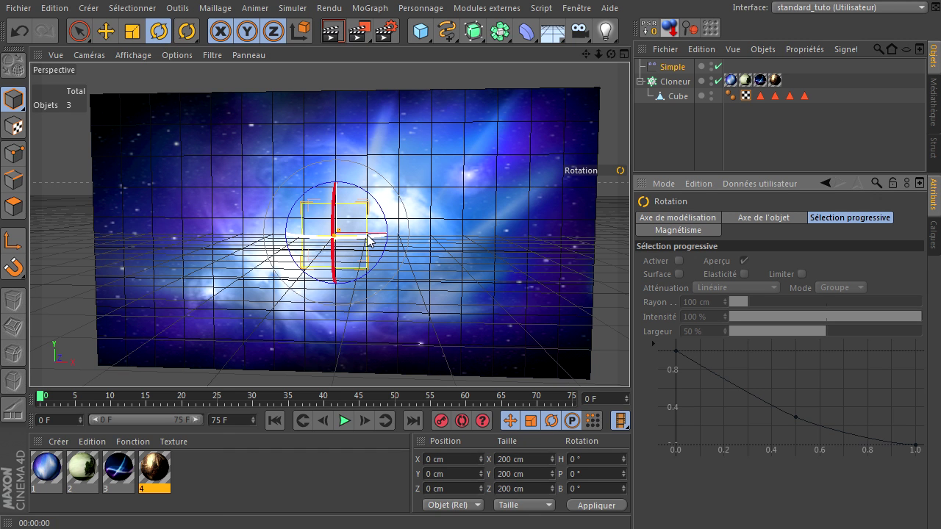
left_click_drag(368, 237, 198, 231)
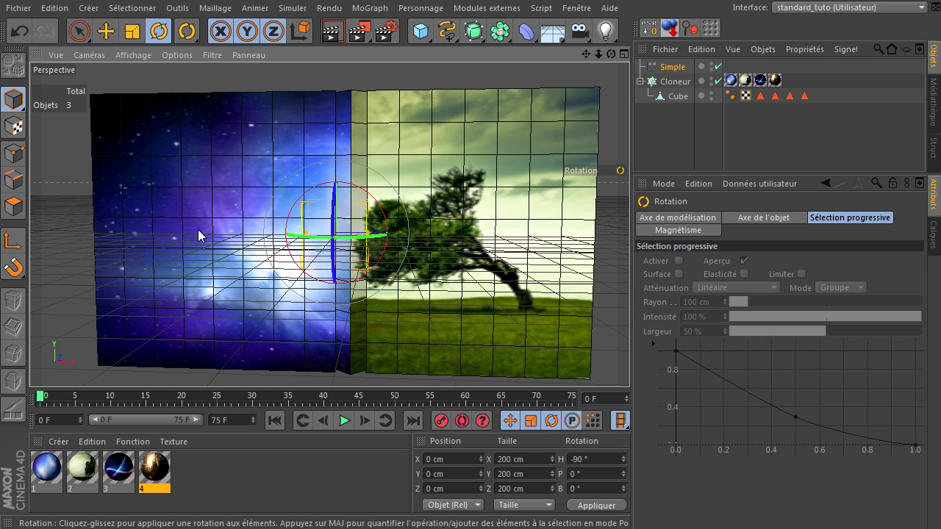
Move the Simple effector along the wall's width to about X -114 cm.
left_click(105, 32)
mouse_move(422, 234)
left_mouse_down()
mouse_move(340, 244)
mouse_move(198, 236)
mouse_move(618, 228)
mouse_move(705, 361)
mouse_move(658, 235)
mouse_move(360, 231)
mouse_move(407, 227)
left_mouse_up()
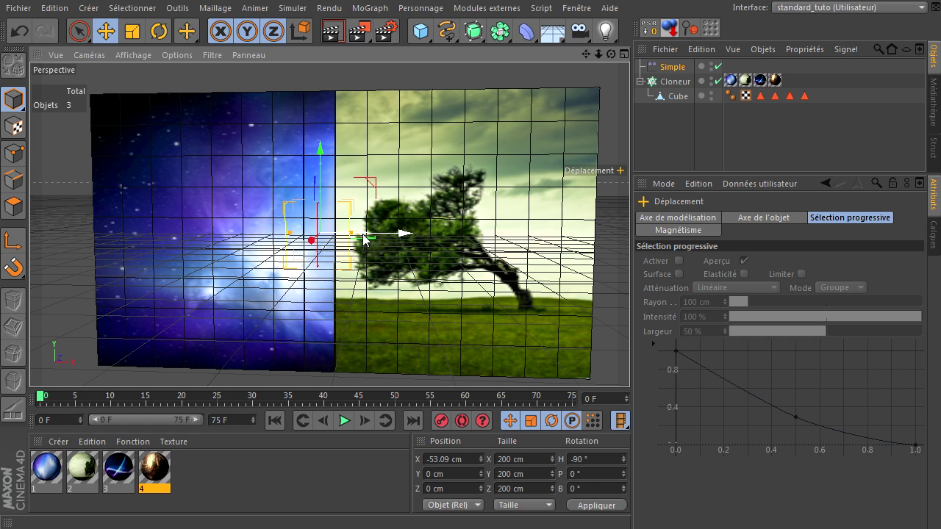
mouse_move(400, 235)
left_mouse_down()
mouse_move(483, 235)
mouse_move(250, 235)
mouse_move(114, 253)
mouse_move(507, 238)
mouse_move(372, 233)
mouse_move(388, 223)
left_mouse_up()
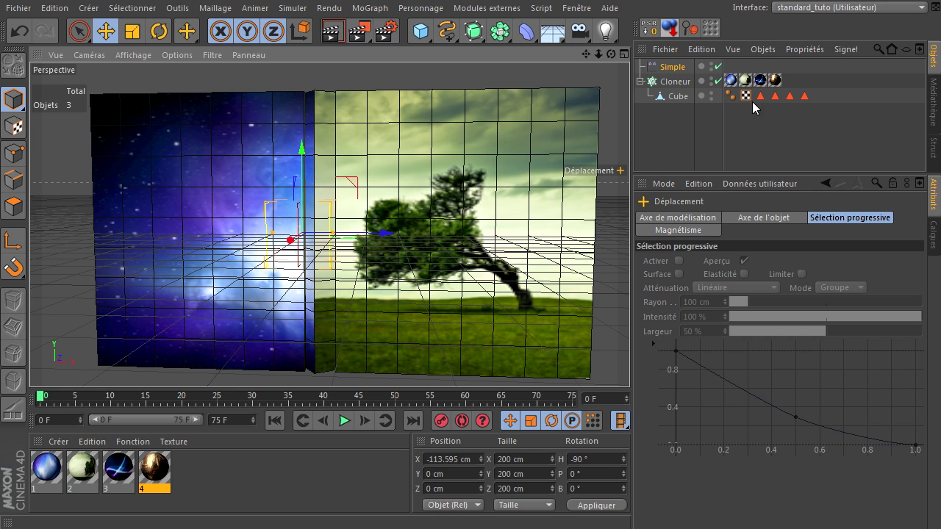
Add an Effecteur Randomisation to the Cloner.
left_click(675, 82)
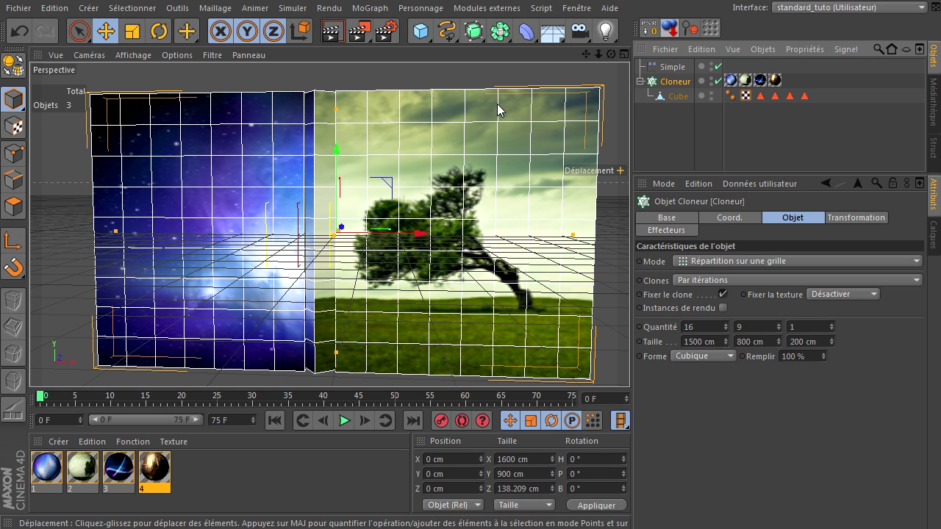
left_click(381, 11)
mouse_move(442, 32)
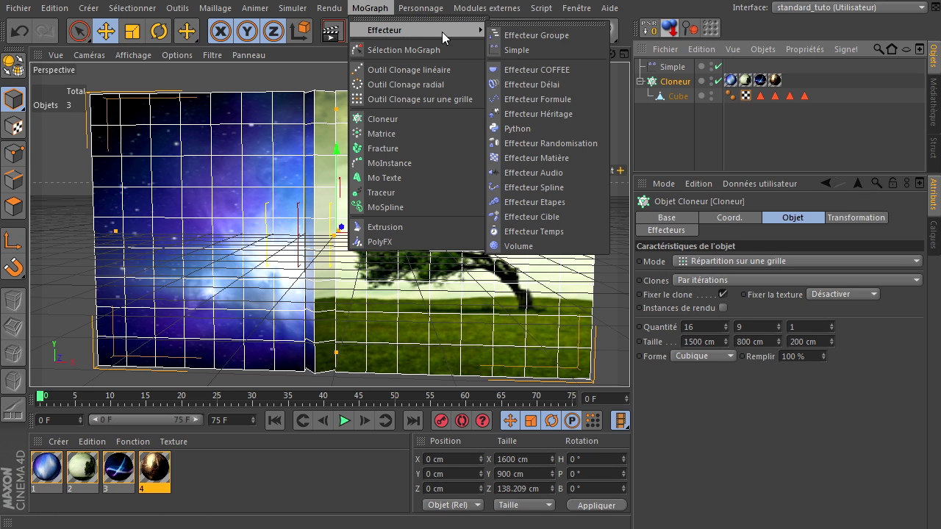
left_click(546, 142)
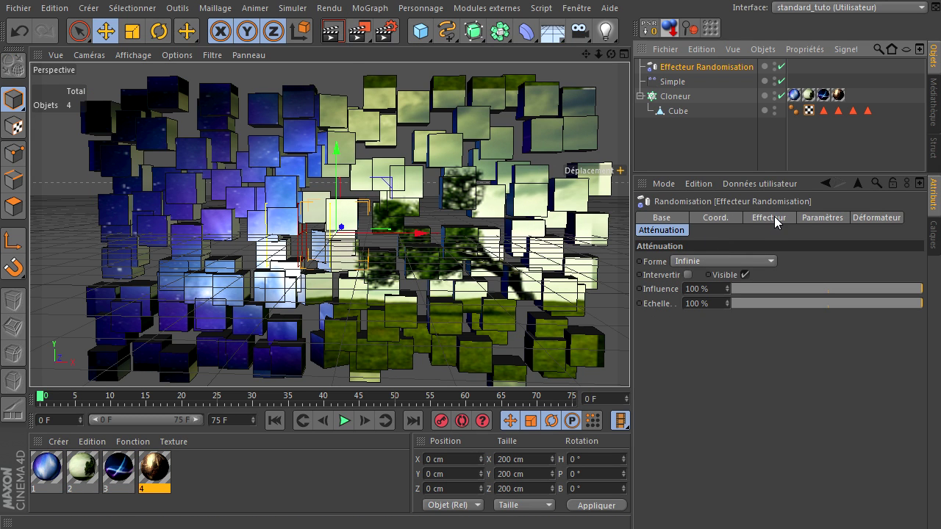
Disable the Randomisation effector's Position transformation and set its Transformation d'influences to 100 %.
left_click(806, 219)
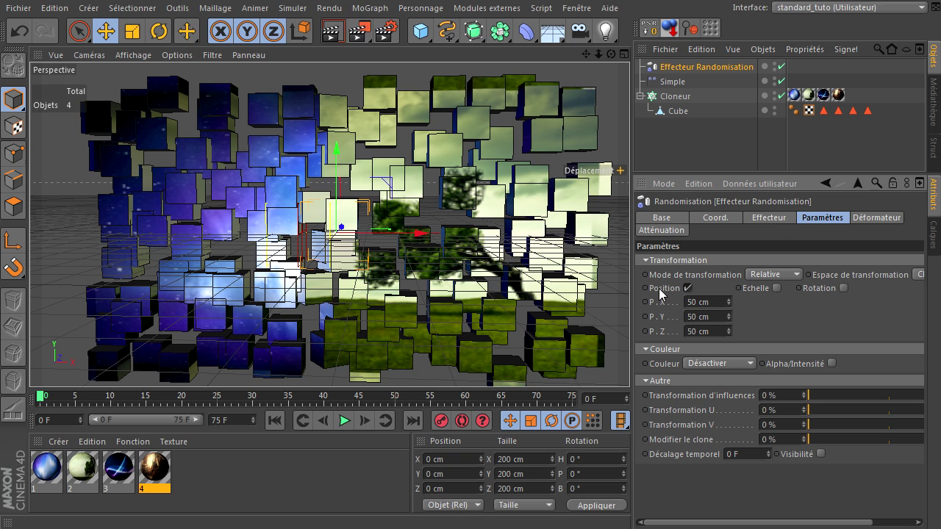
left_click(688, 288)
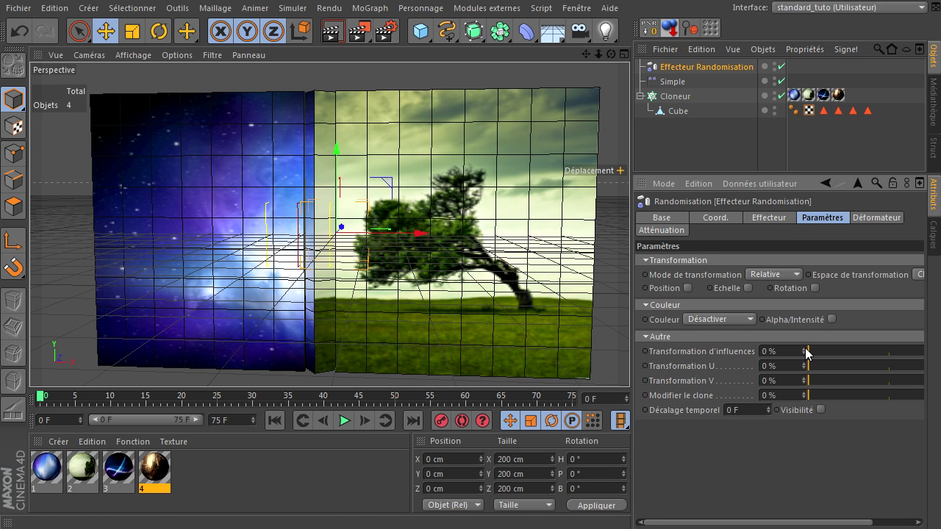
left_click_drag(808, 353, 924, 352)
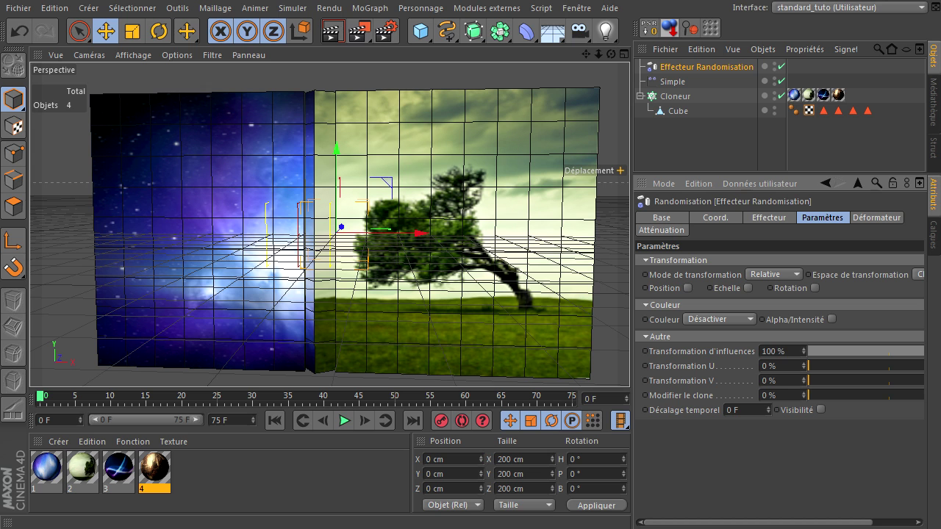
Reorder the Cloner's effectors so that Effecteur Randomisation is evaluated before Simple.
left_click(682, 96)
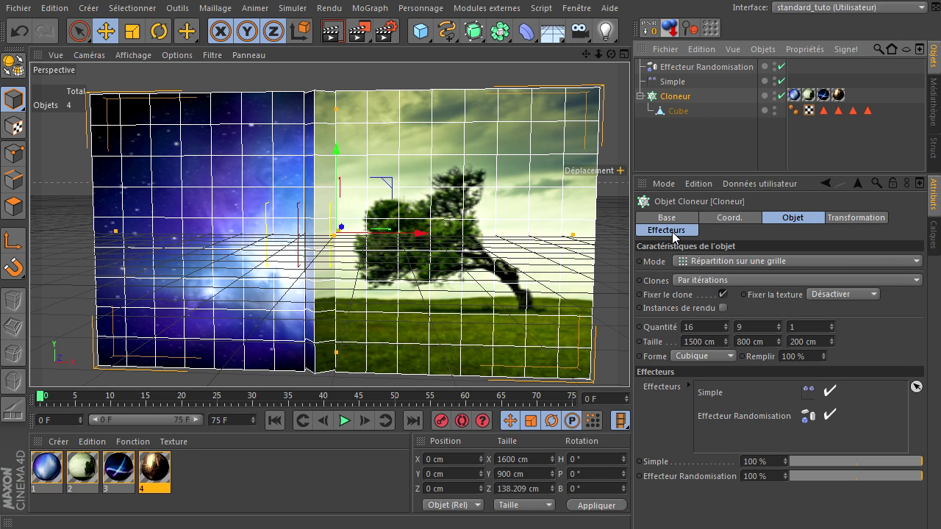
left_click(672, 233)
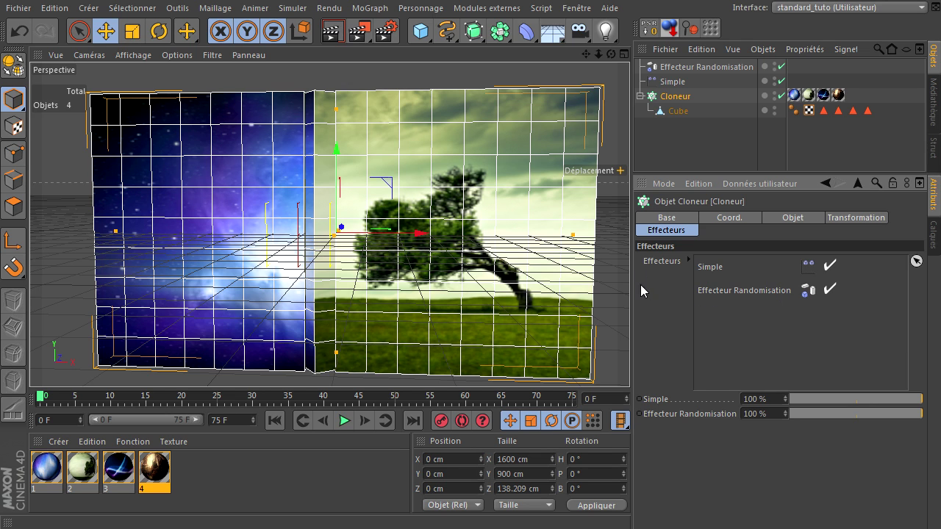
left_click_drag(710, 293, 719, 268)
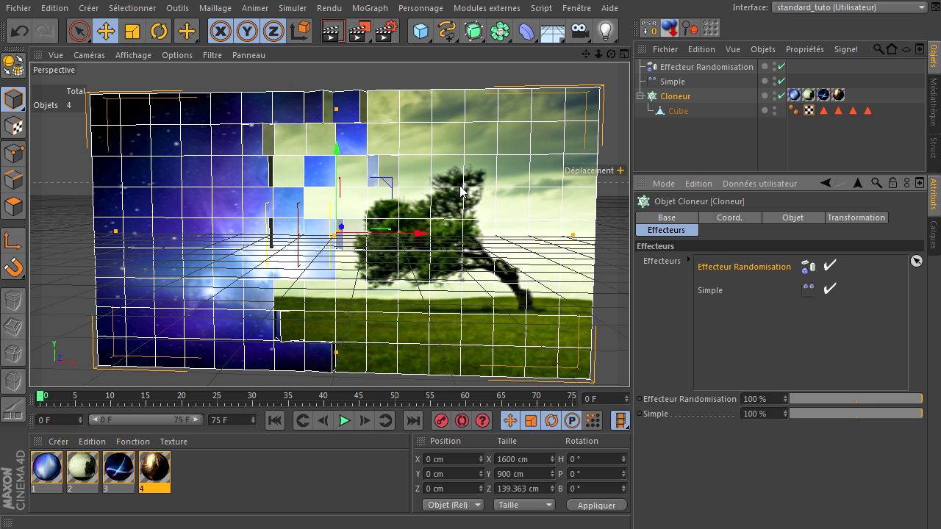
Sweep the Simple effector past the wall's edge to about X -1191 cm and back to about X -22 cm.
left_click(672, 82)
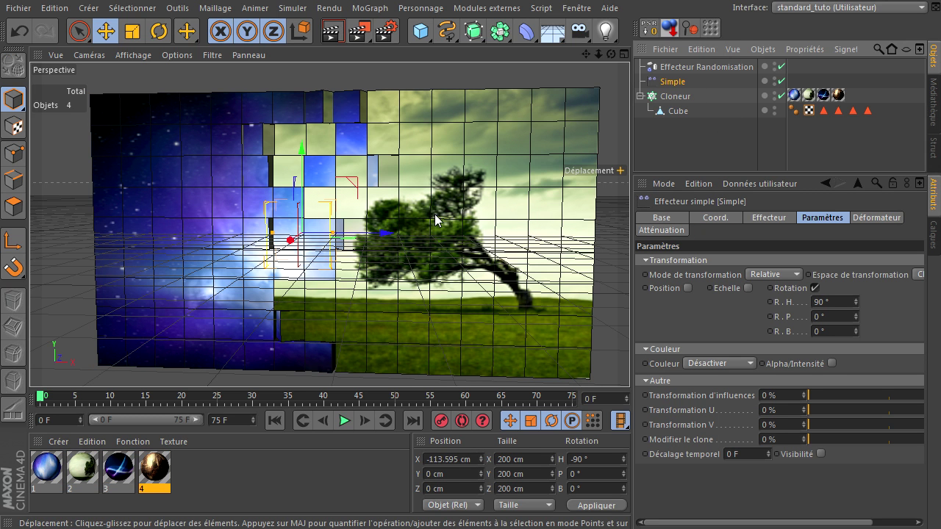
left_click_drag(348, 247, 63, 287)
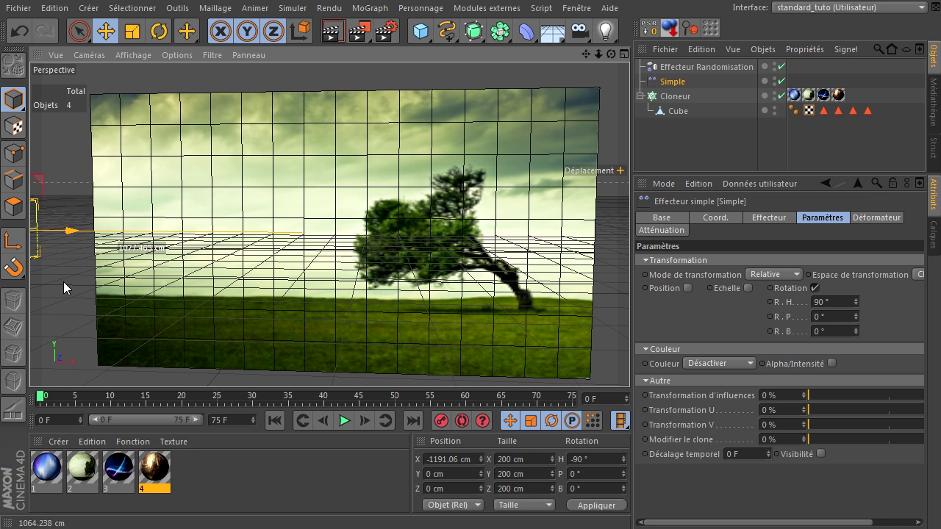
left_click_drag(63, 282, 405, 241)
Try a heading rotation of 180° on the Simple effector and shift the effector to about X -37 cm.
left_click(843, 302)
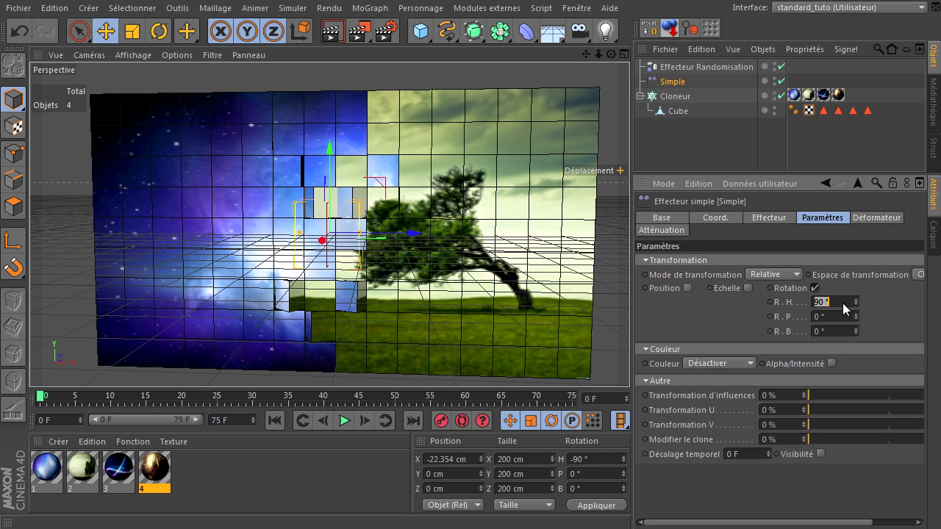
type("180")
key("Return")
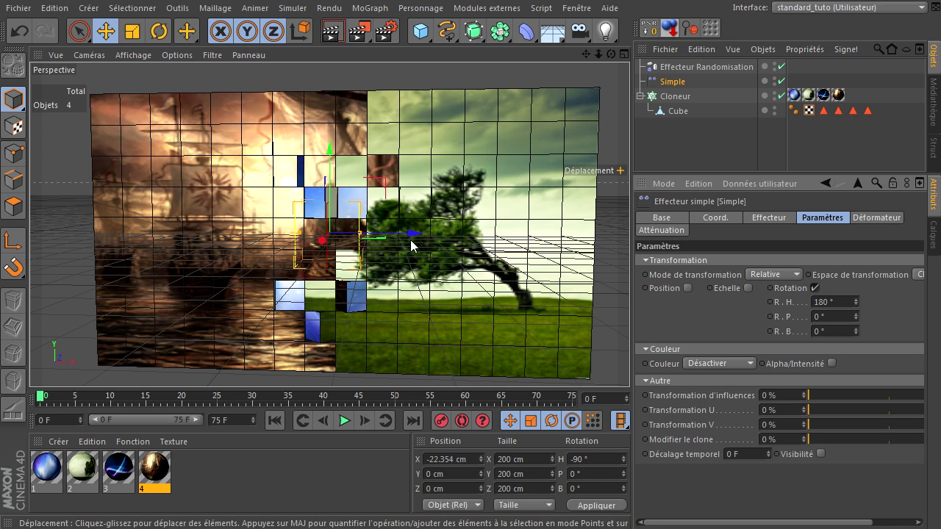
left_click_drag(401, 242, 353, 246)
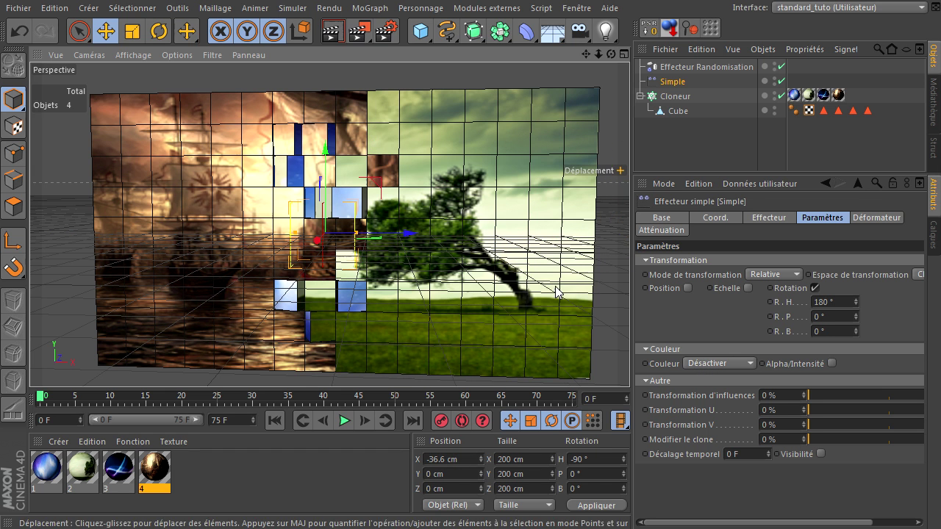
Set the Simple effector's R.H rotation to 90° and move the effector to about X 332 cm.
double_click(848, 303)
type("9")
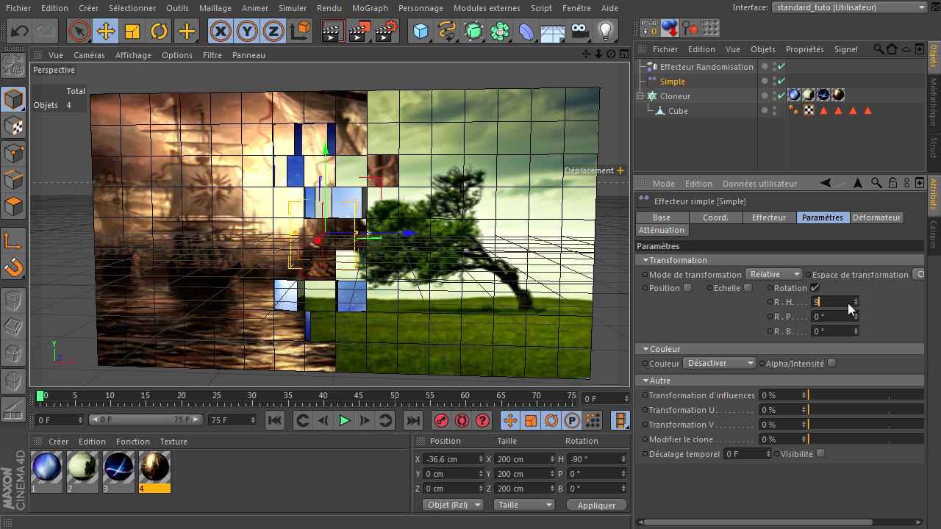
type("0")
key("Return")
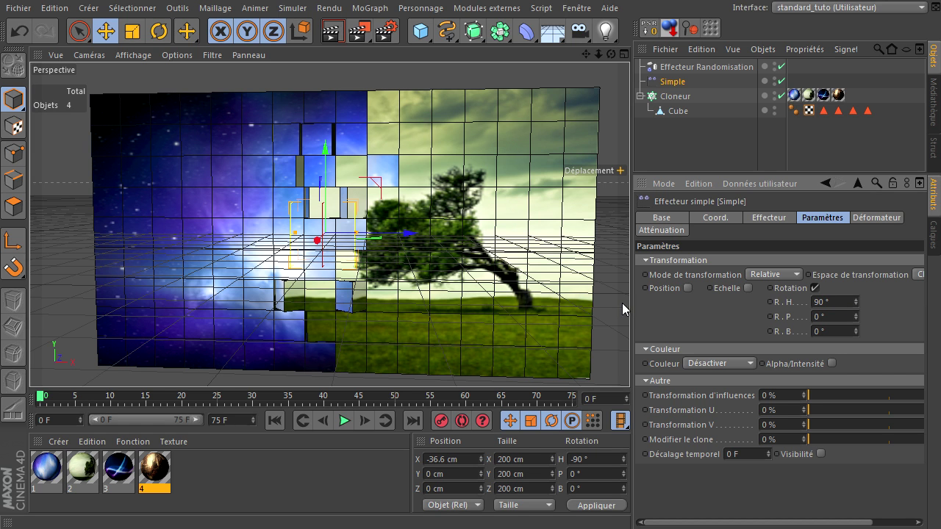
left_click_drag(411, 234, 519, 230)
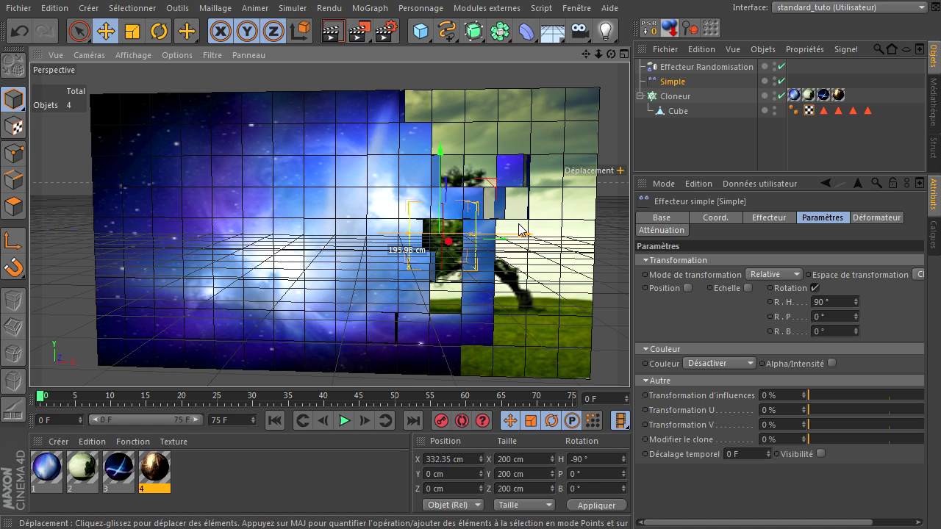
Add a second Simple effector to the Cloner and disable its Position transformation.
left_click(688, 101)
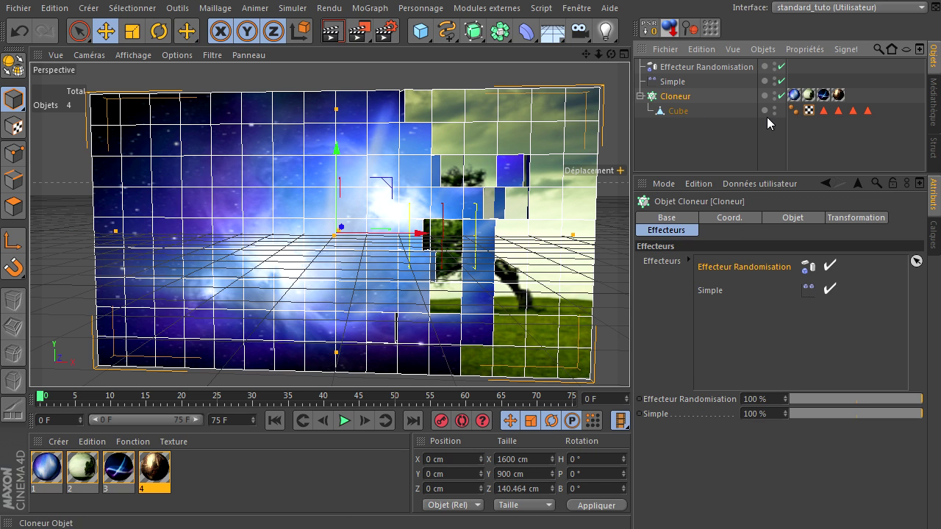
left_click(369, 8)
mouse_move(400, 30)
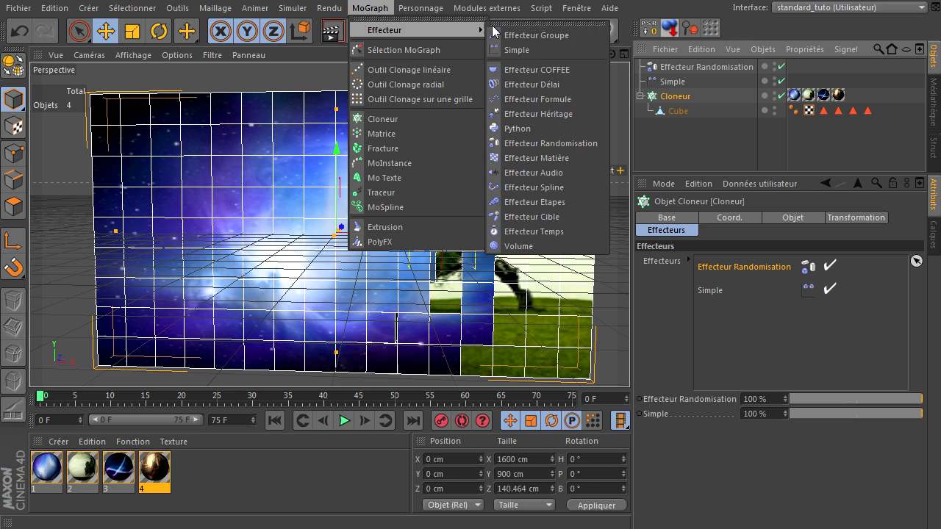
left_click(547, 51)
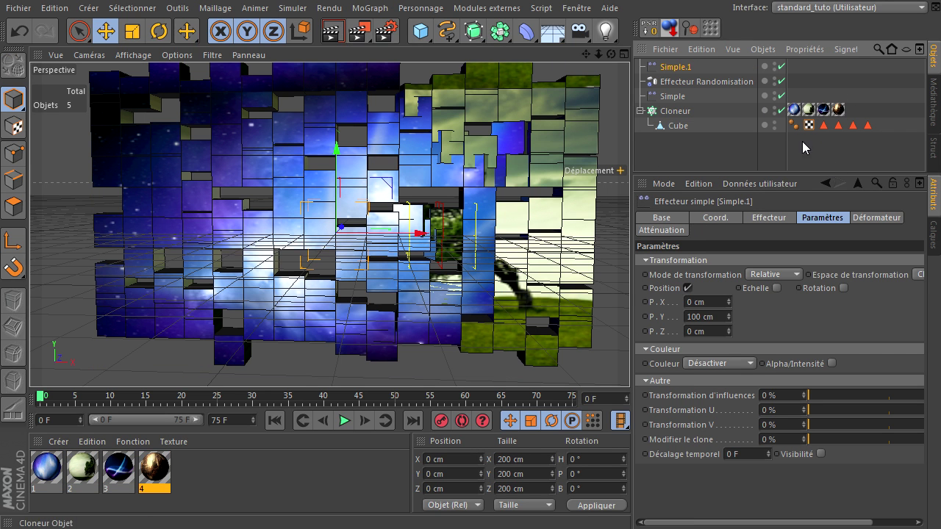
left_click(689, 288)
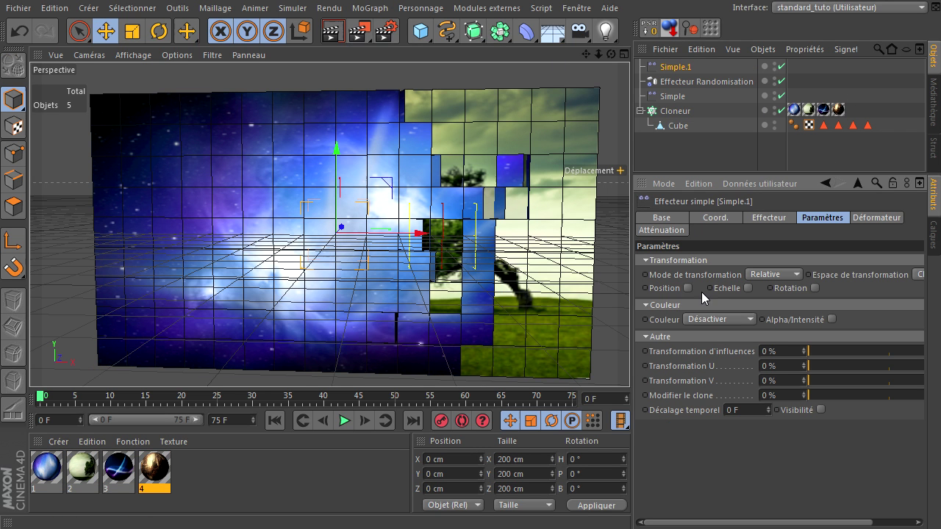
Enable Rotation on the second Simple effector and set its R.H to 90°.
left_click(815, 288)
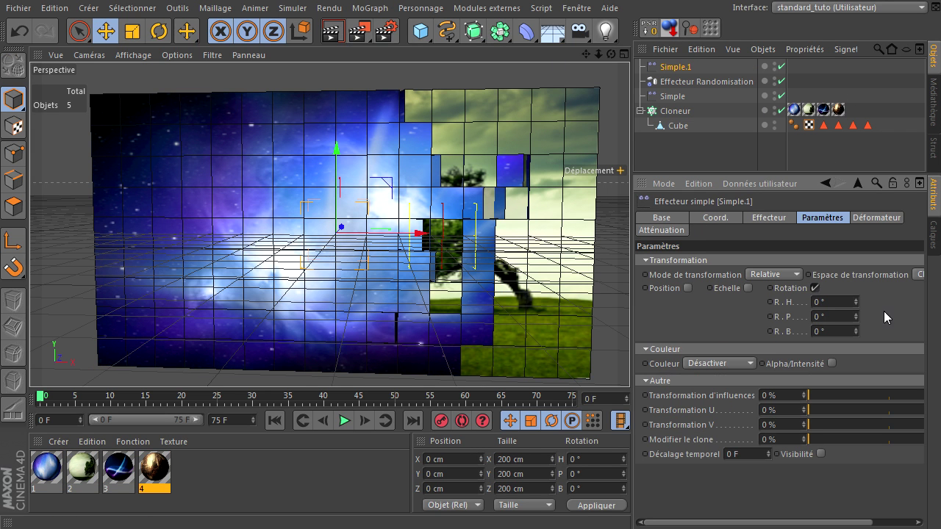
left_click(841, 303)
type("90")
key("Return")
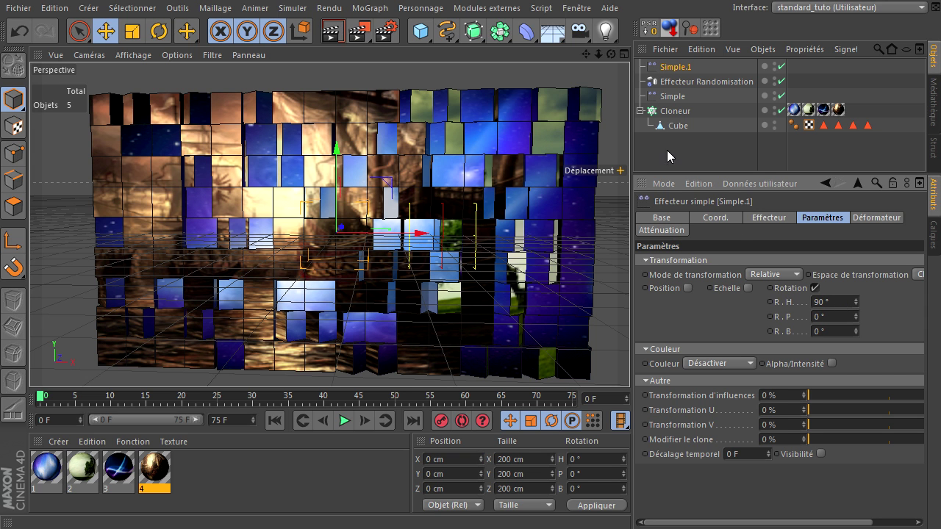
Reorder the Simple.1 effector directly above the Cloner in the hierarchy and set its falloff shape to Linéaire.
left_click_drag(675, 67, 663, 108)
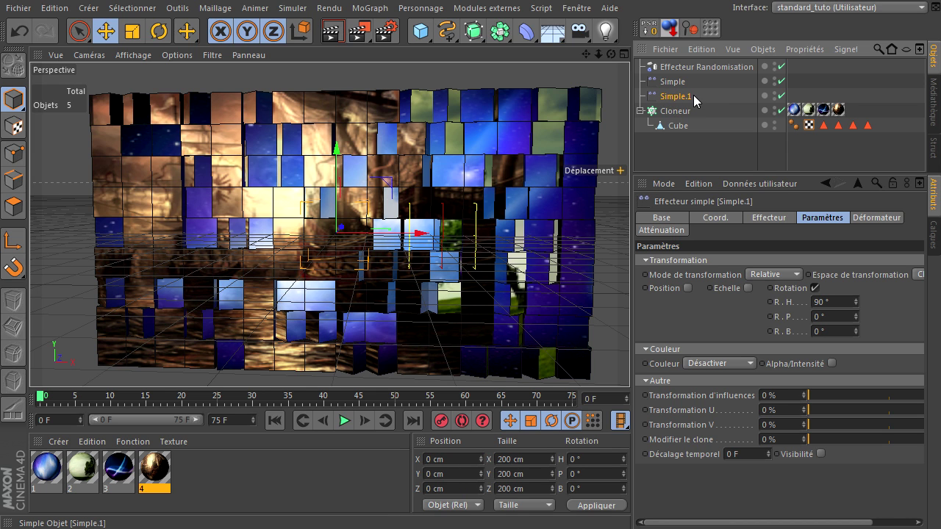
left_click(662, 231)
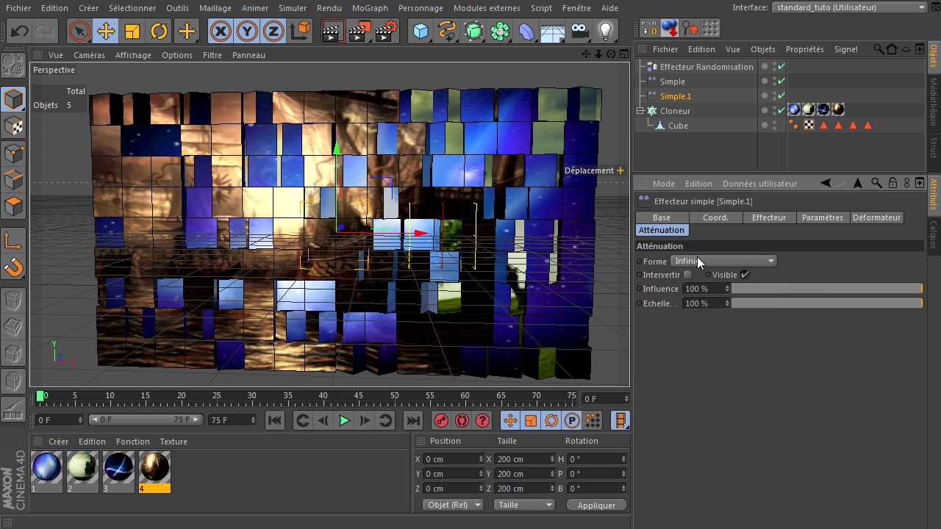
left_click(698, 258)
left_click(702, 367)
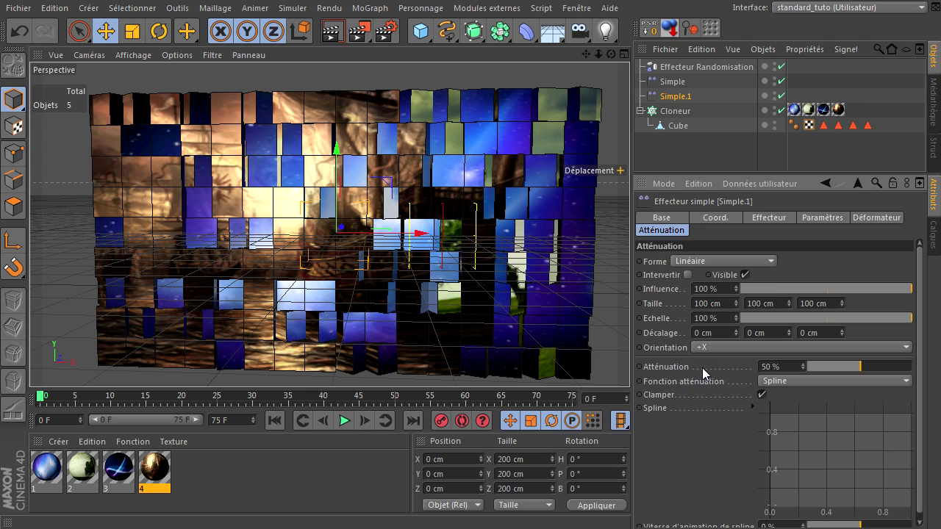
Rotate the Simple.1 effector to a heading of -90° and move it to about X -266 cm.
left_click(159, 32)
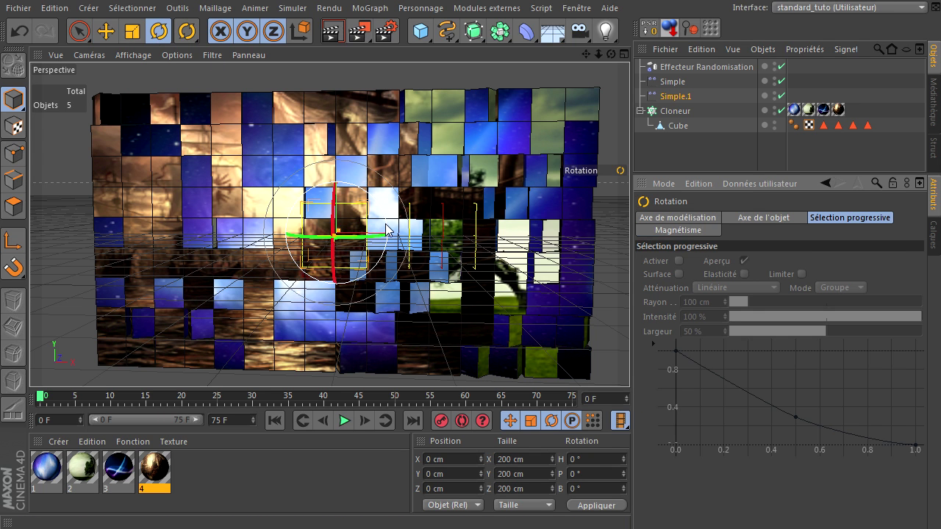
mouse_move(321, 219)
left_mouse_down()
mouse_move(312, 249)
mouse_move(199, 224)
left_mouse_up()
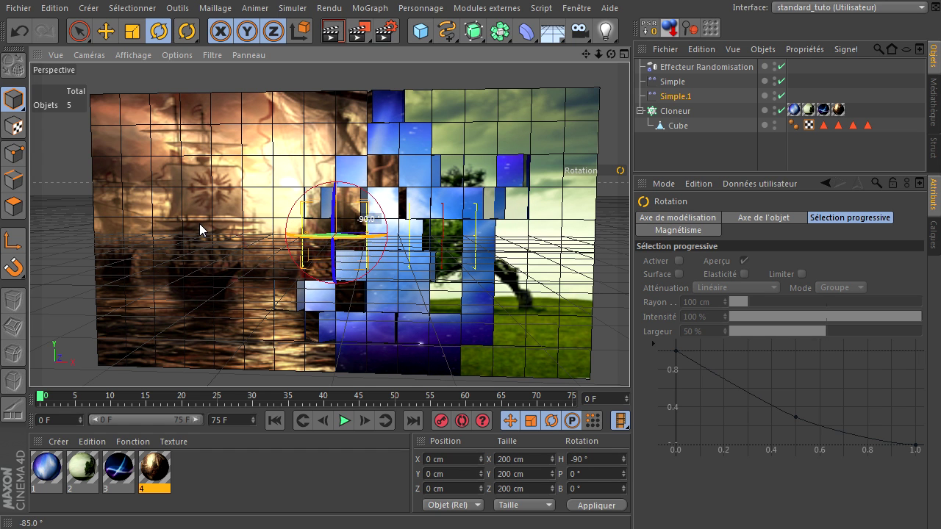
left_click(106, 32)
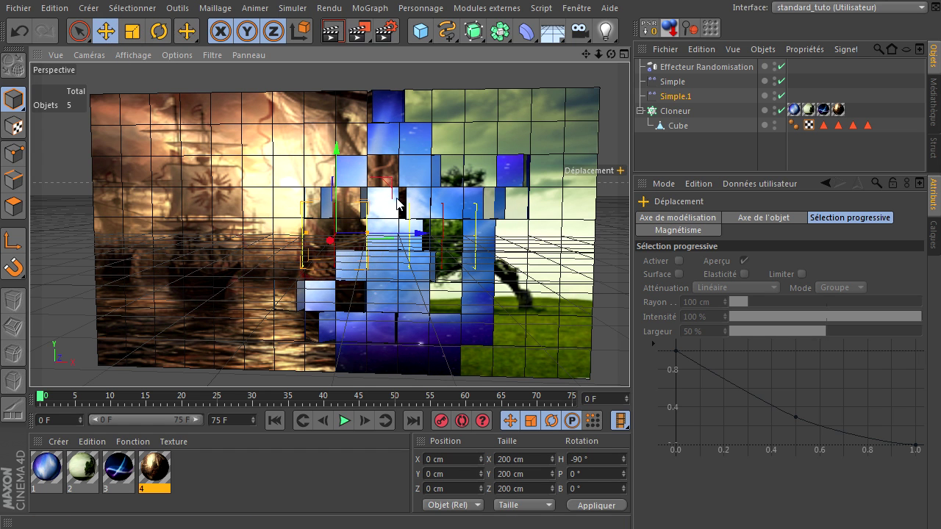
mouse_move(411, 238)
left_mouse_down()
mouse_move(63, 257)
mouse_move(357, 247)
left_mouse_up()
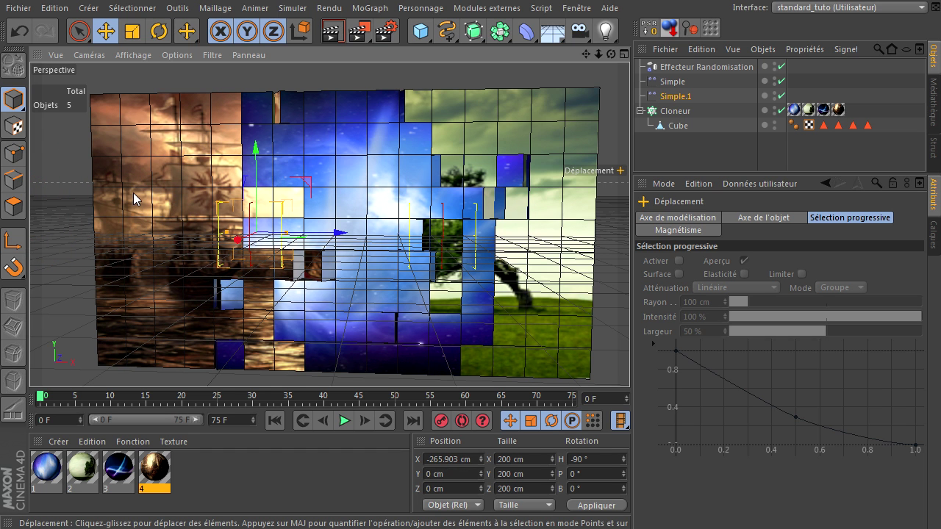
Try the effectors at new positions, with Simple at about X 429 cm and Simple.1 at about X -167 cm.
left_click(691, 80)
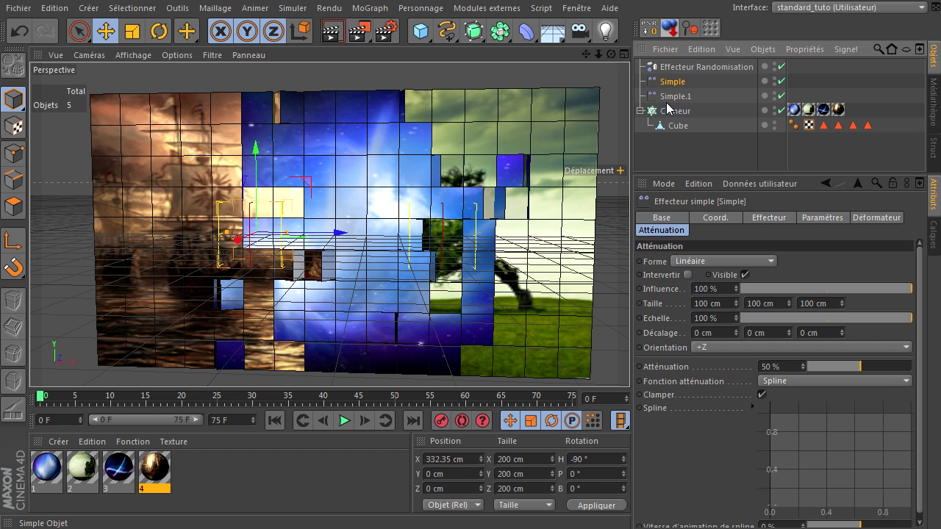
left_click_drag(519, 242, 562, 247)
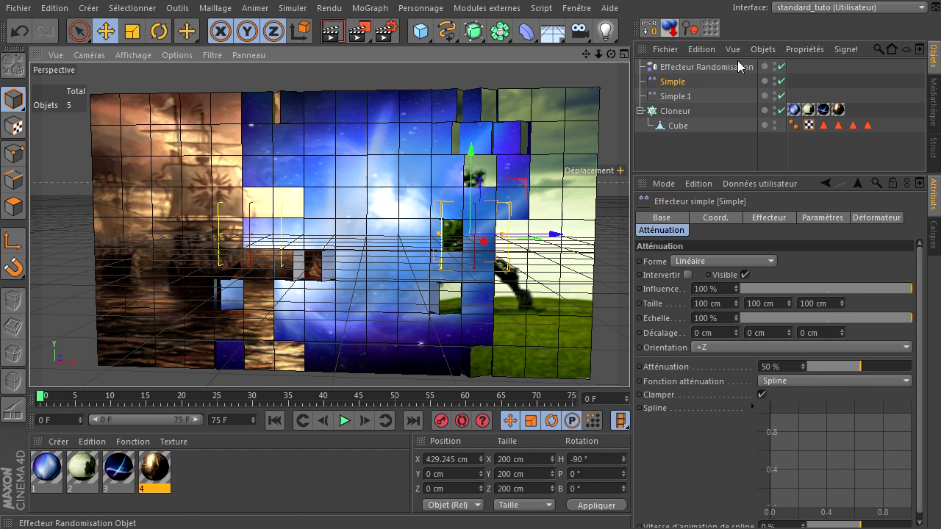
left_click(675, 96)
left_click_drag(336, 231, 391, 242)
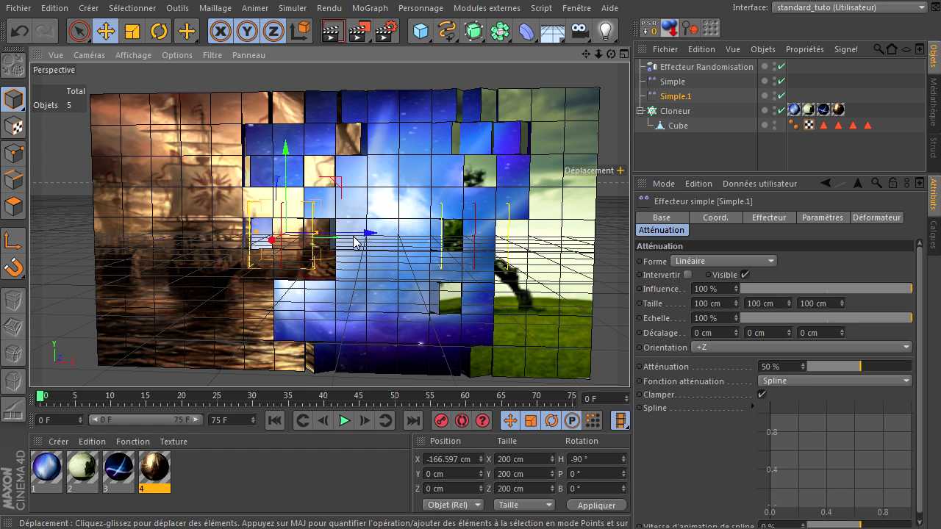
Move the Simple effector to about X 643 cm and Simple.1 to about X 44 cm.
left_click(673, 82)
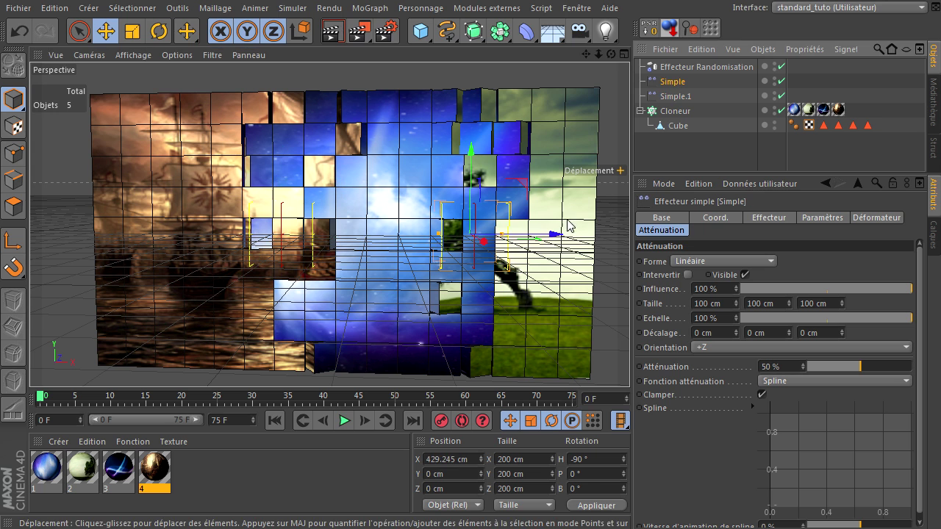
left_click_drag(553, 235, 621, 237)
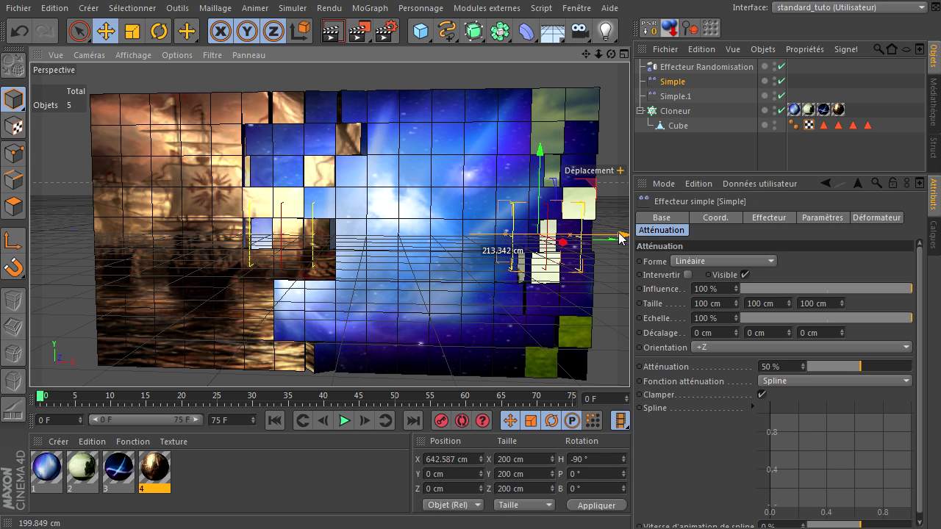
left_click(674, 96)
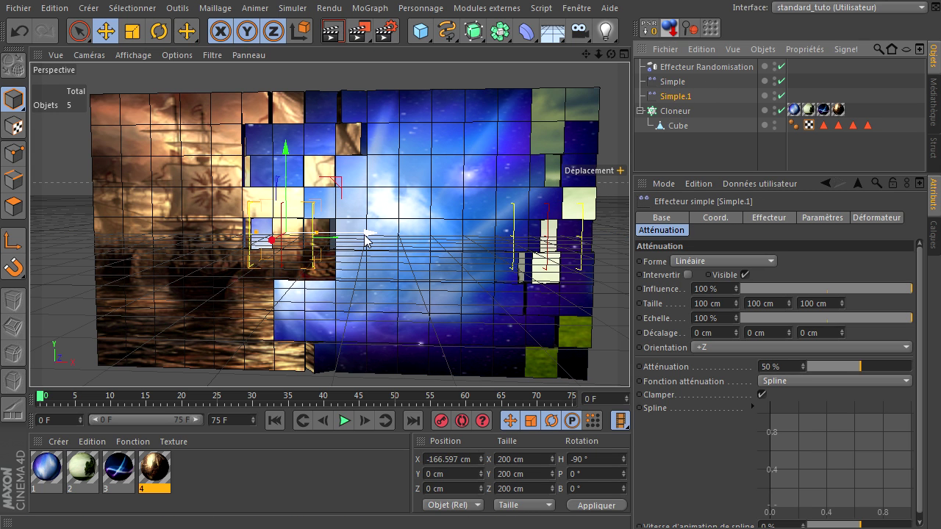
left_click_drag(364, 240, 431, 243)
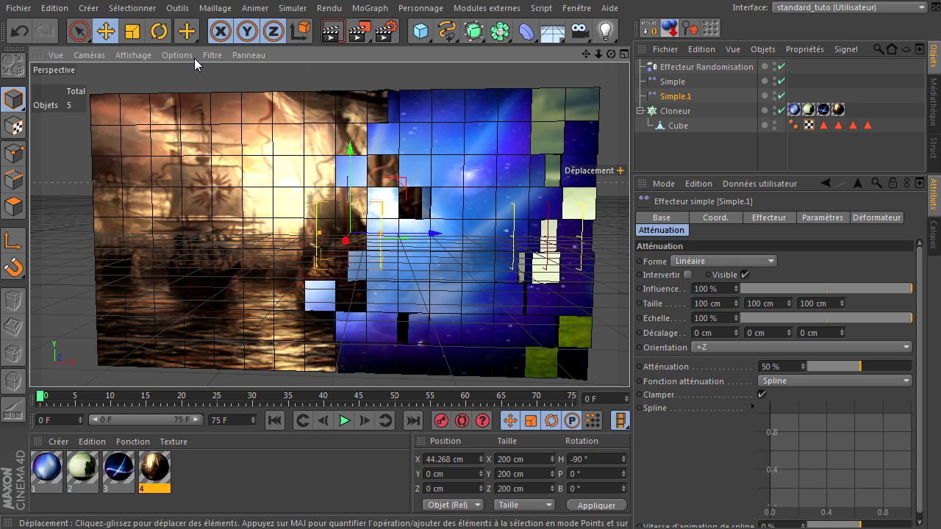
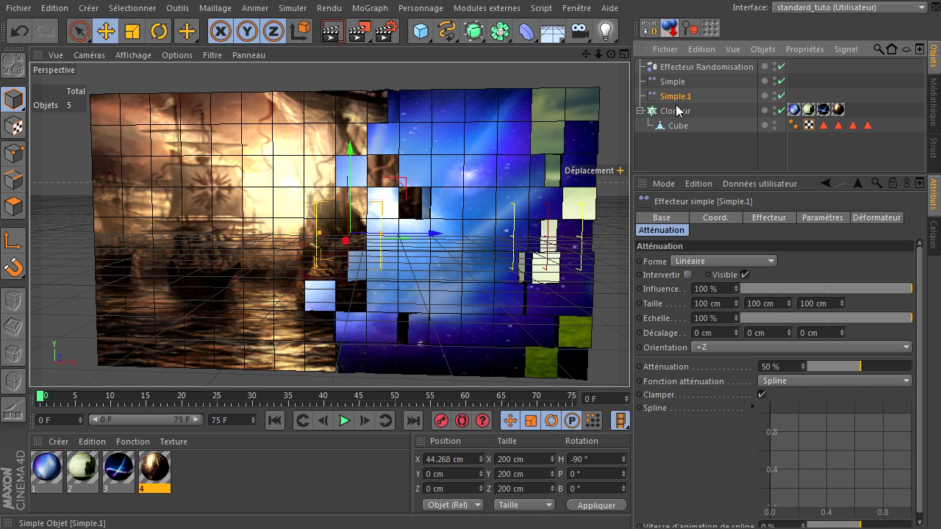
Add a duplicate of Simple.1 to the Cloner's effectors list and move the copy to about X -433 cm.
left_click_drag(677, 97, 676, 105, "ctrl")
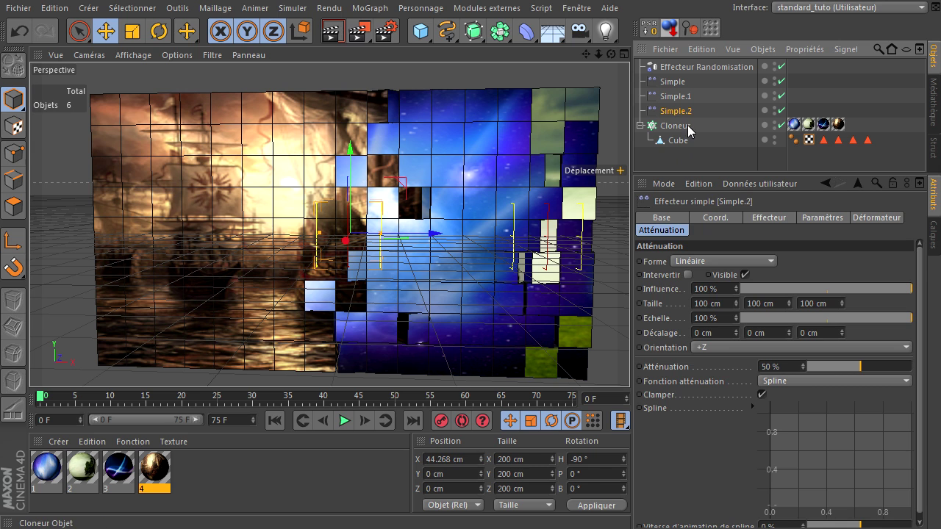
left_click(687, 125)
left_click(680, 230)
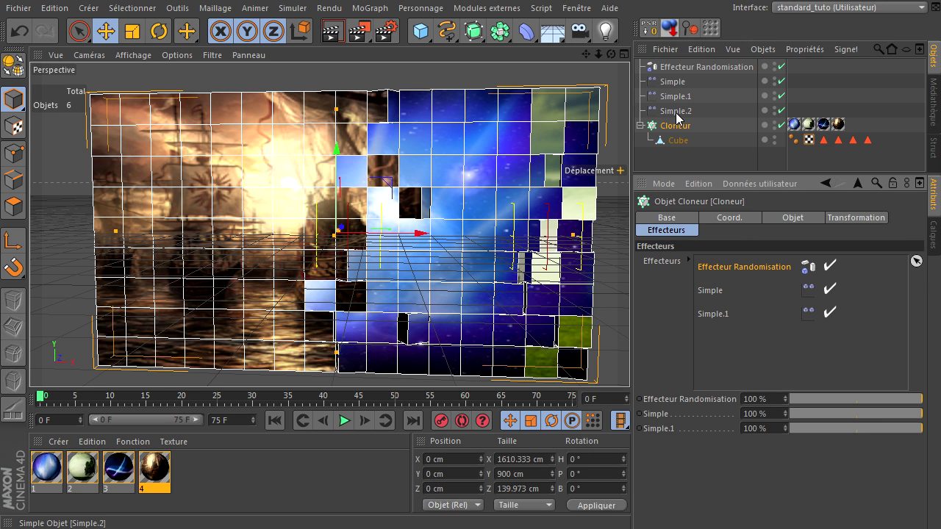
left_click_drag(677, 114, 725, 288)
left_click_drag(720, 322, 720, 322)
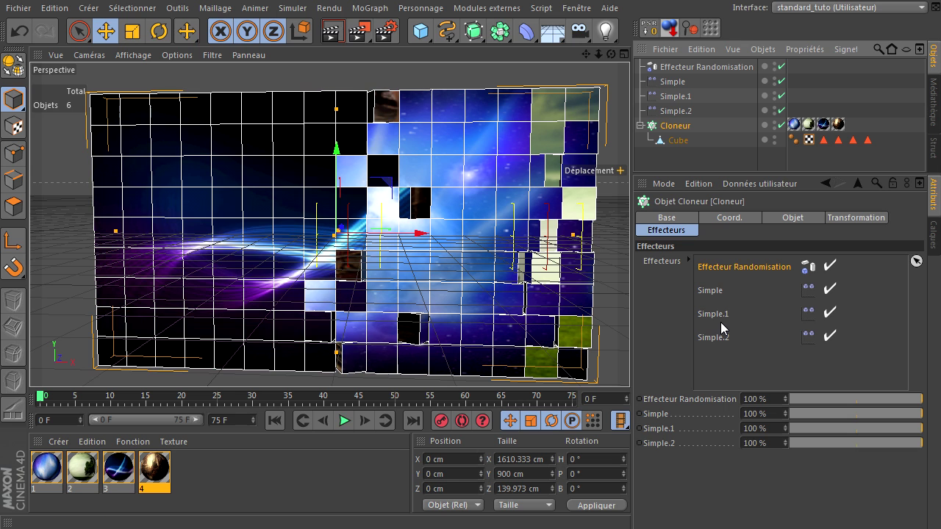
left_click(680, 110)
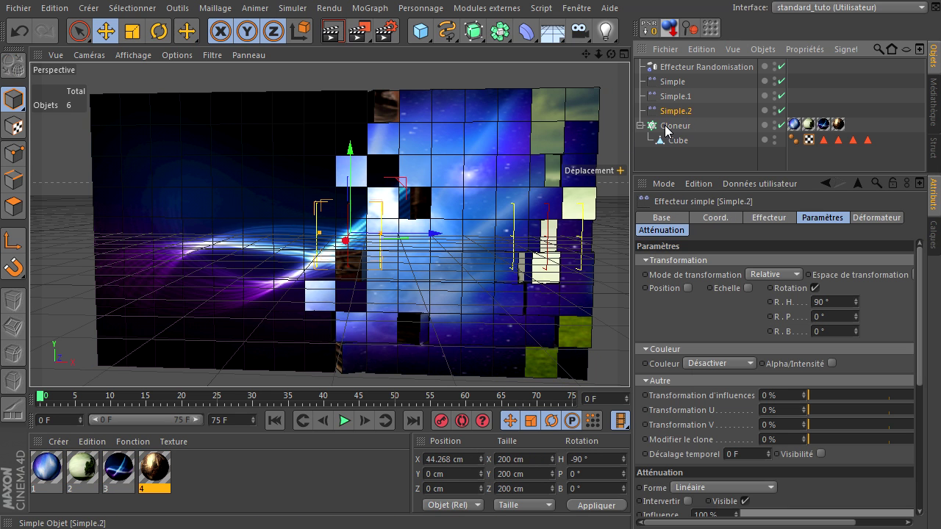
left_click_drag(436, 238, 271, 249)
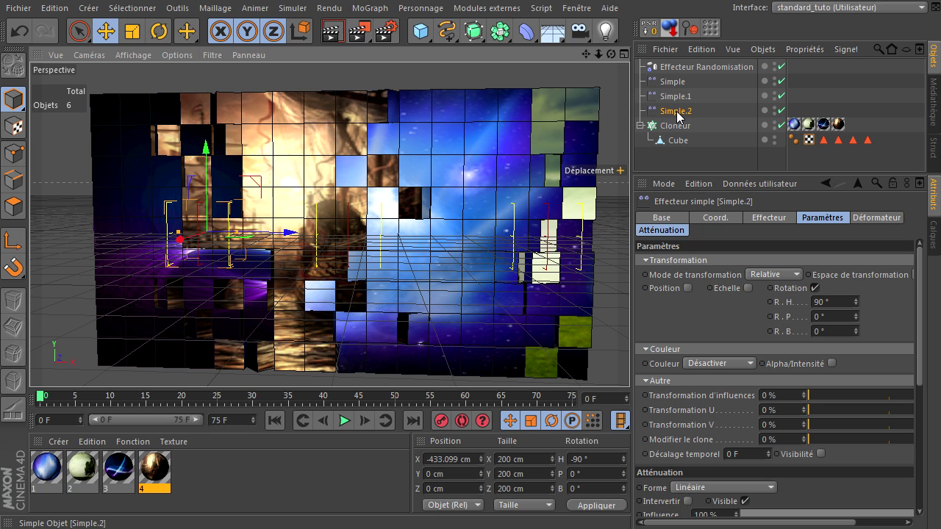
Add a duplicate of Simple.2 to the Cloner's effectors list and move the copy to about X -942 cm.
left_click_drag(677, 112, 678, 121, "ctrl")
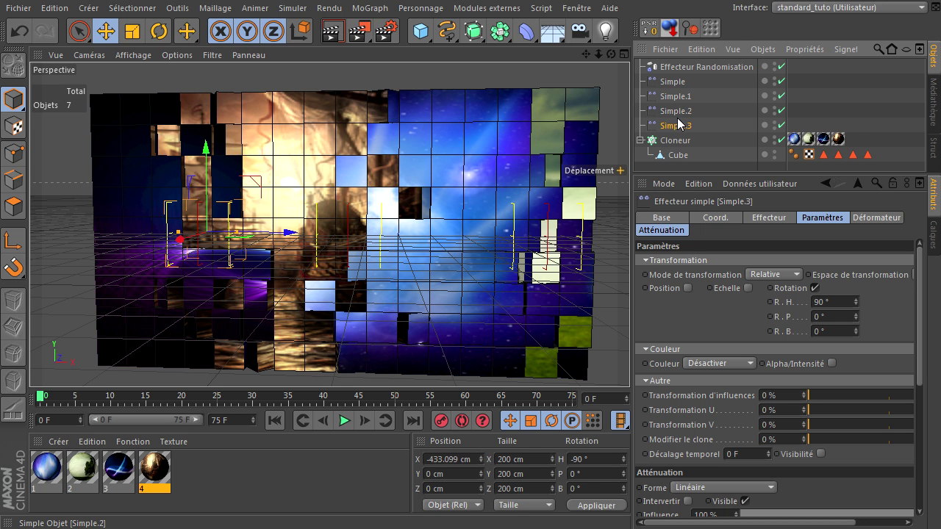
left_click(673, 141)
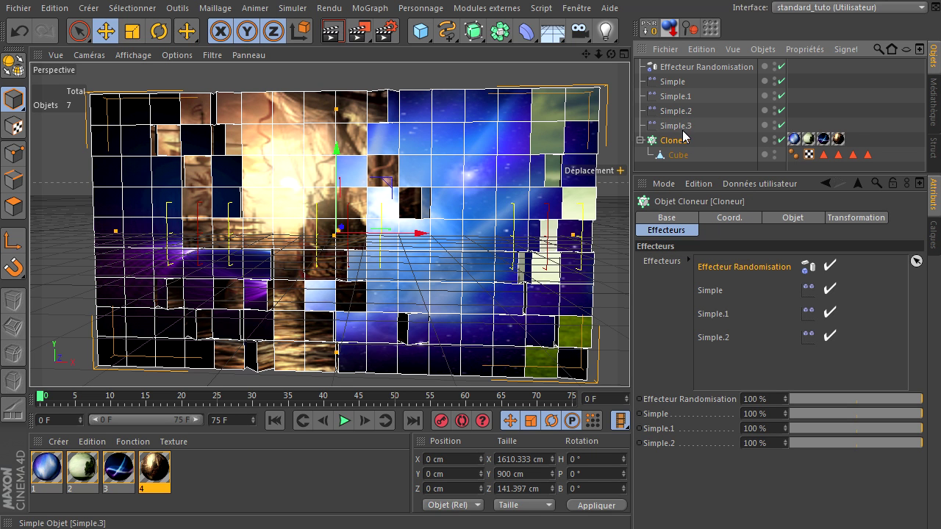
left_click_drag(729, 351, 729, 344)
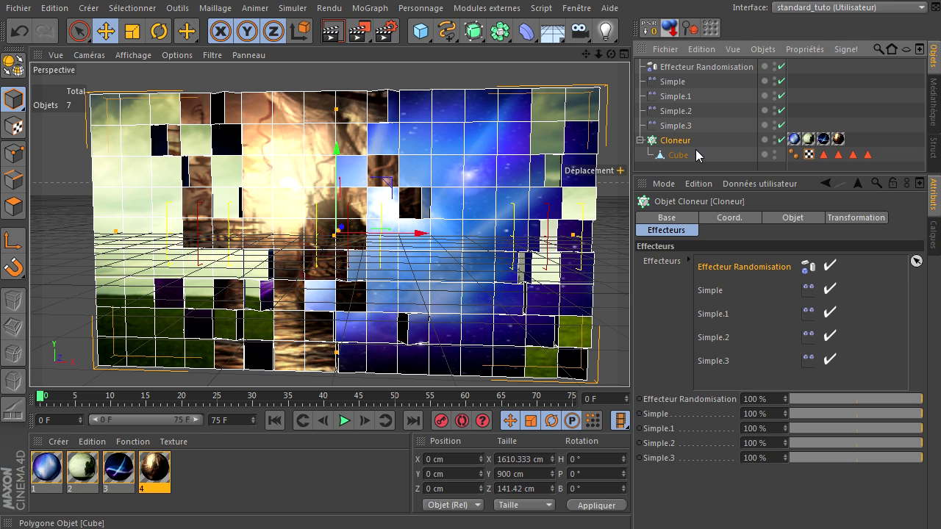
left_click(675, 126)
left_click_drag(289, 233, 145, 248)
Move all four Simple effectors together about 2300 cm in the negative X direction, clear of the cube grid.
scroll(415, 193, "down", 6)
left_click(682, 82)
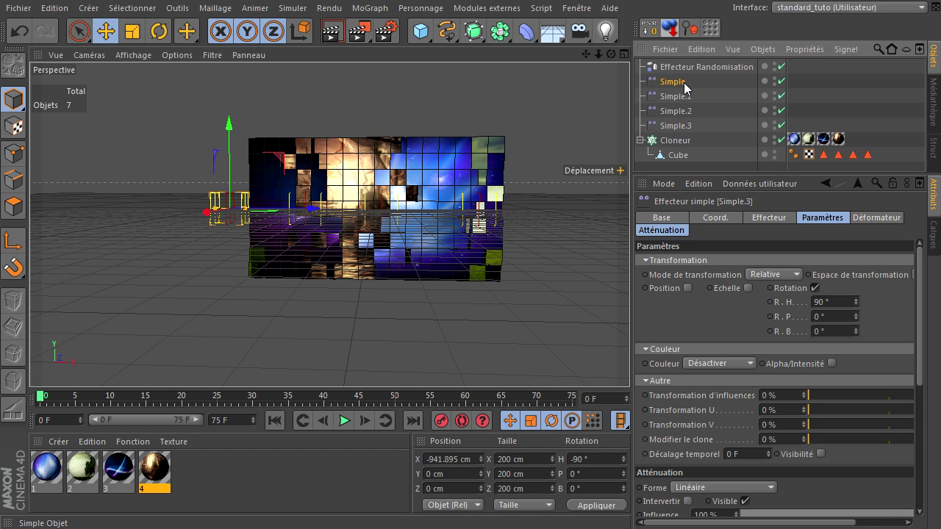
left_click(687, 128, "shift")
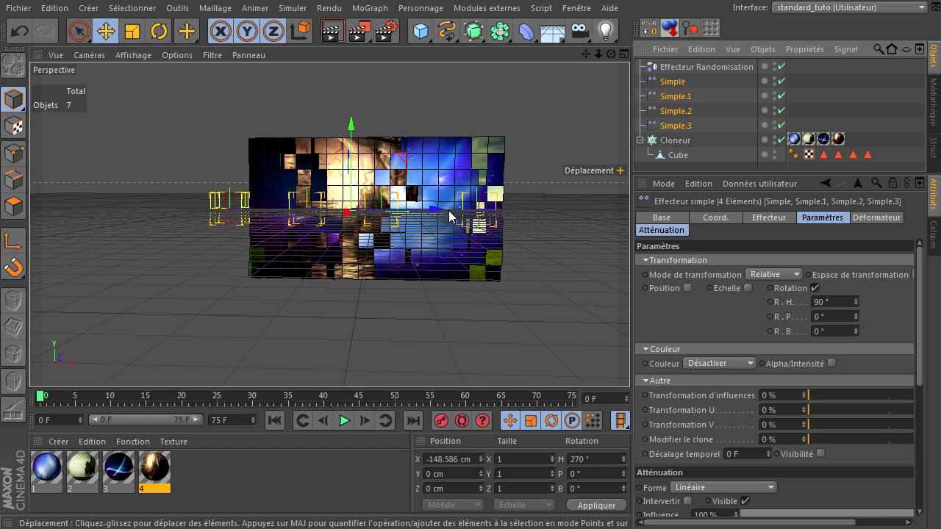
left_click_drag(450, 215, 80, 224)
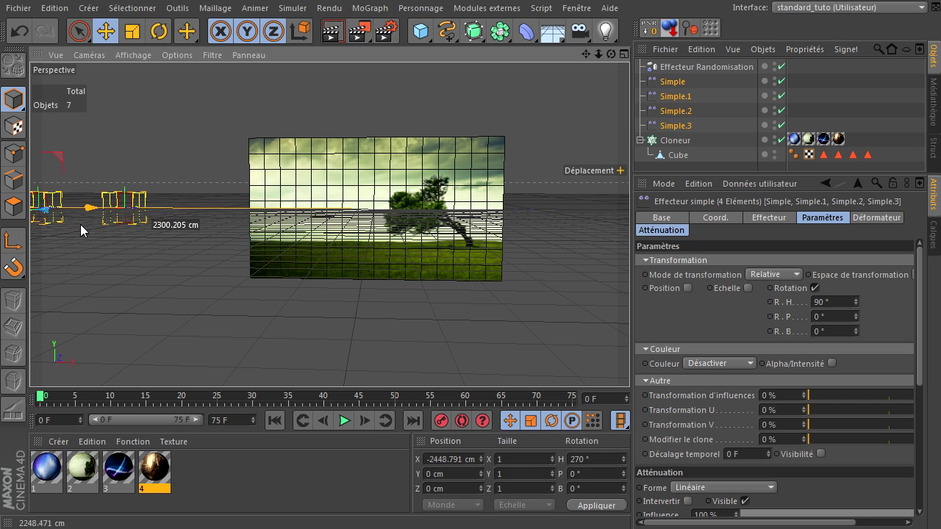
Move only the first Simple effector along X across the cube grid to just beyond its positive X edge.
left_click(672, 81)
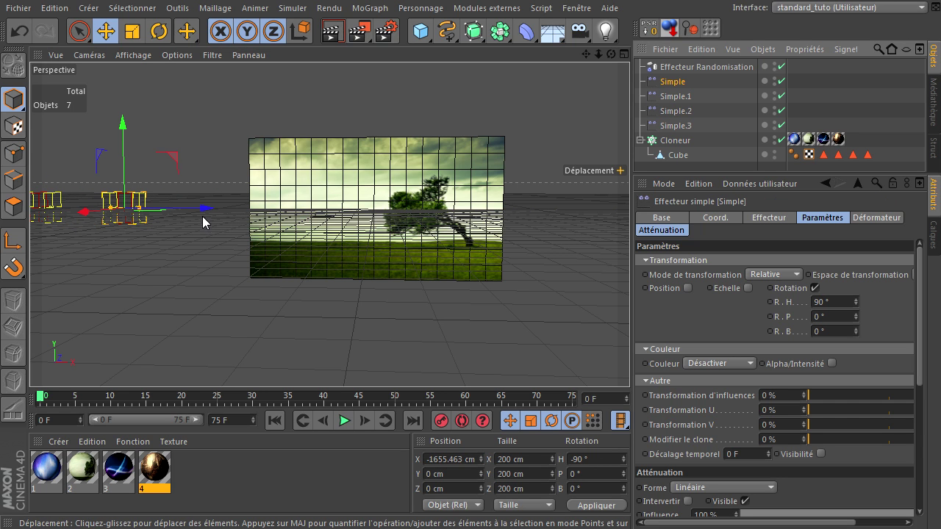
left_click_drag(202, 215, 249, 254)
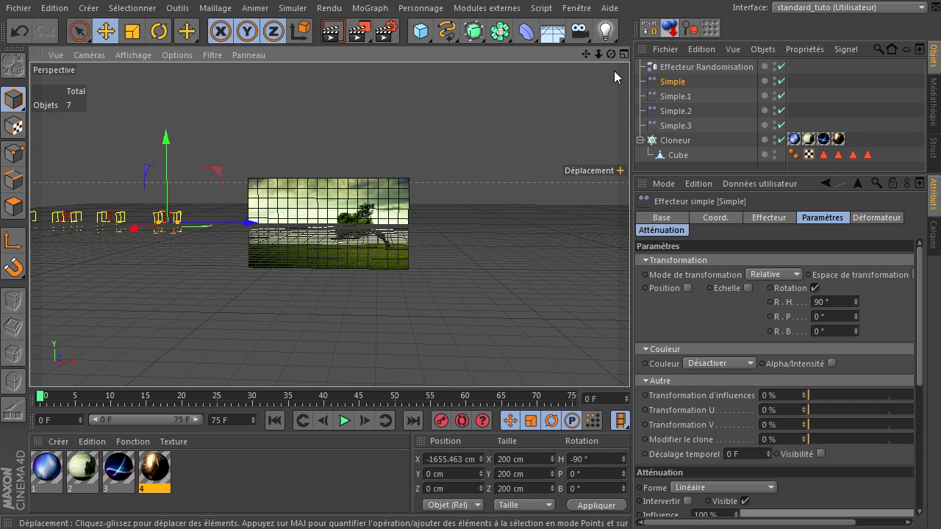
left_click_drag(586, 54, 644, 65)
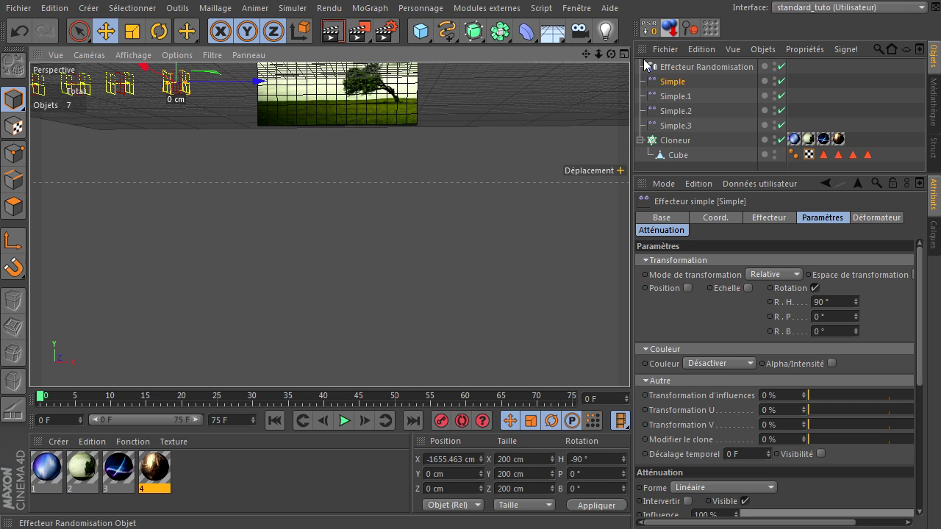
left_click(675, 140)
key("s")
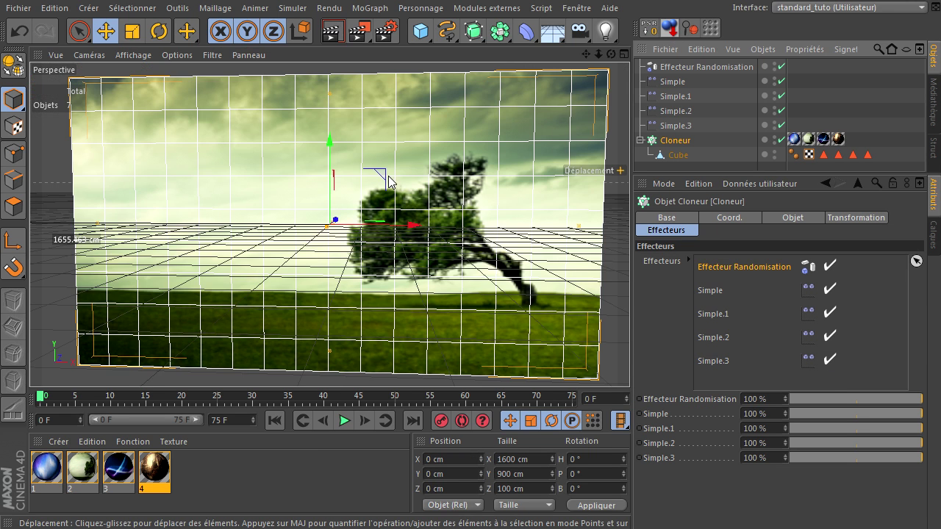
scroll(388, 182, "down", 6)
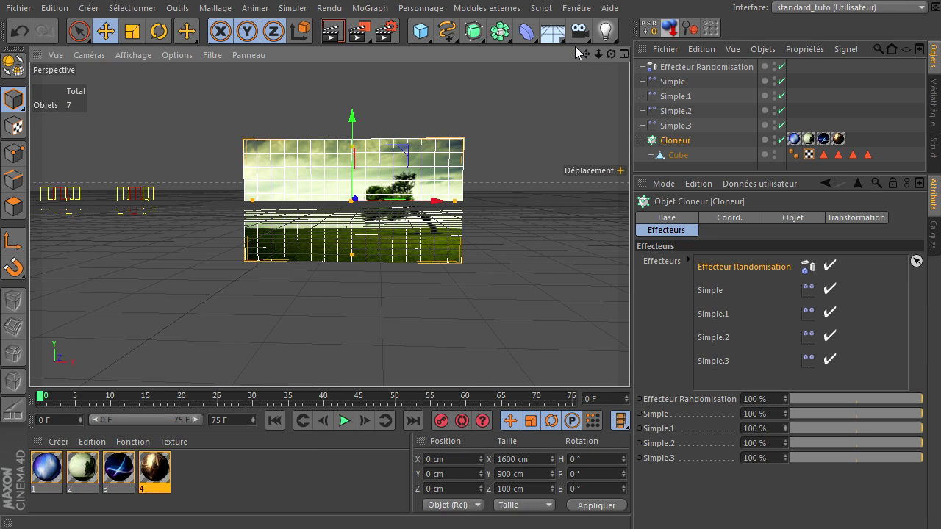
left_click_drag(647, 369, 630, 361)
left_click(669, 125)
left_click(672, 83)
left_click_drag(342, 227, 700, 361)
Move Simple.1 to about X 508 cm and Simple.2 to about X 69 cm across the cube grid.
left_click(673, 96)
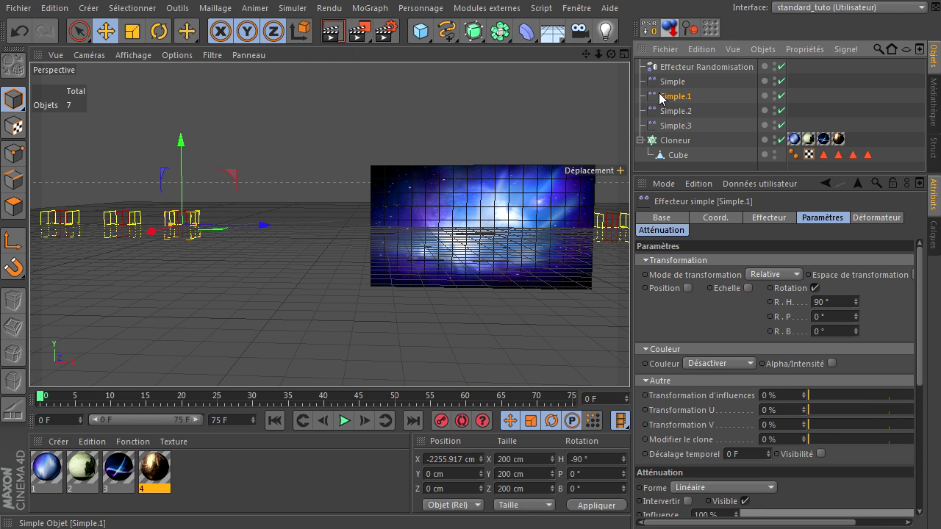
left_click_drag(263, 225, 696, 360)
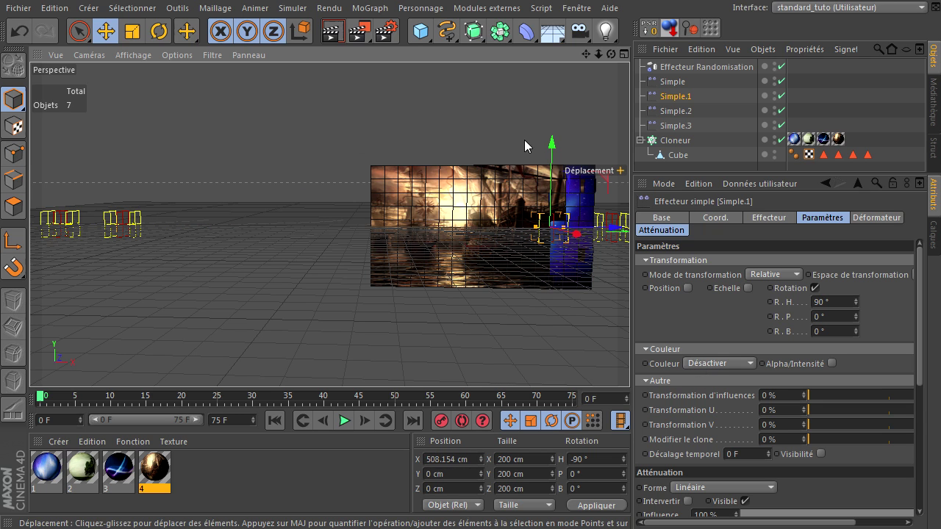
left_click(675, 111)
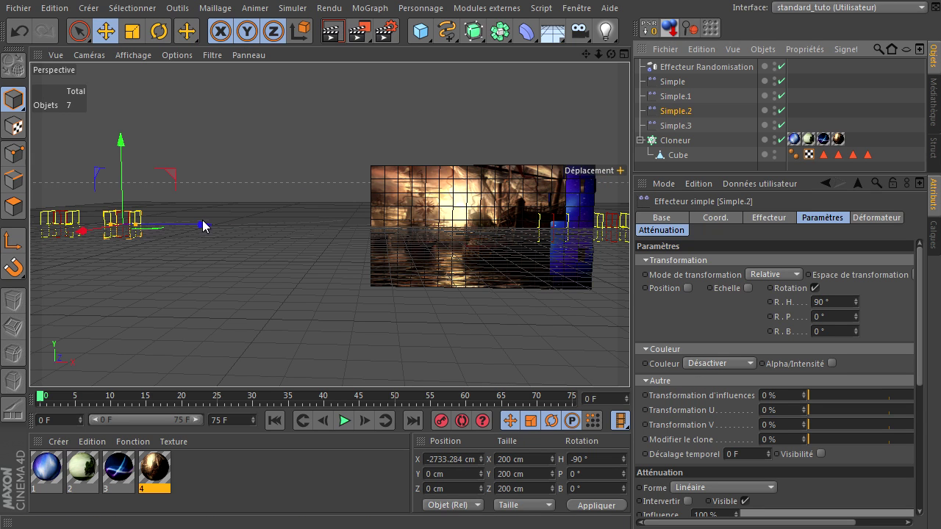
left_click_drag(204, 229, 582, 213)
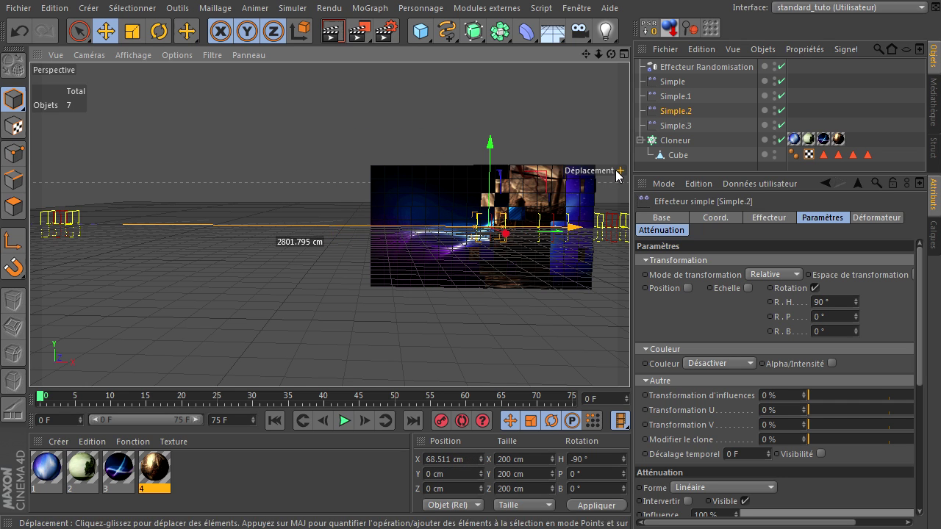
Move only Simple.3 along X into the cube grid, to about X -377 cm.
left_click(669, 128)
left_click_drag(185, 228, 501, 228)
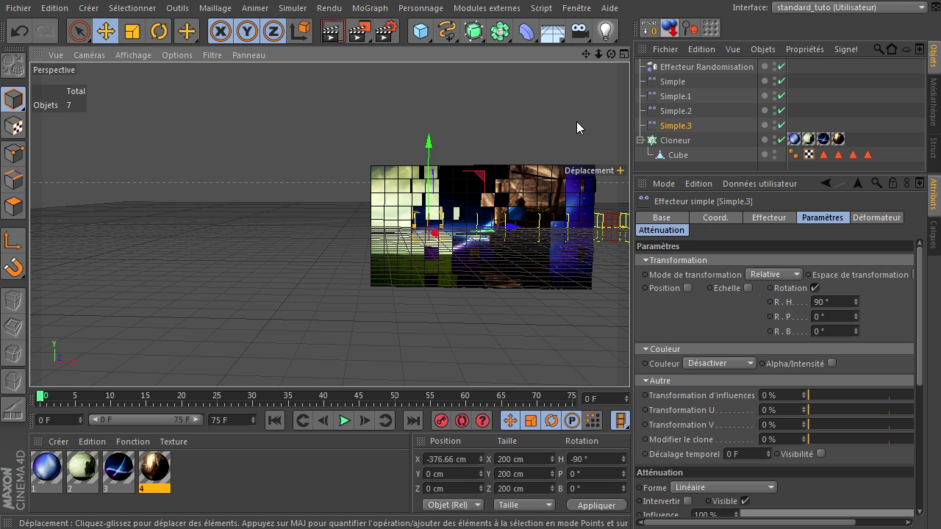
Move all four Simple effectors together in the negative X direction, clear of the cube grid, to about X -1896 cm.
left_click_drag(585, 56, 629, 361)
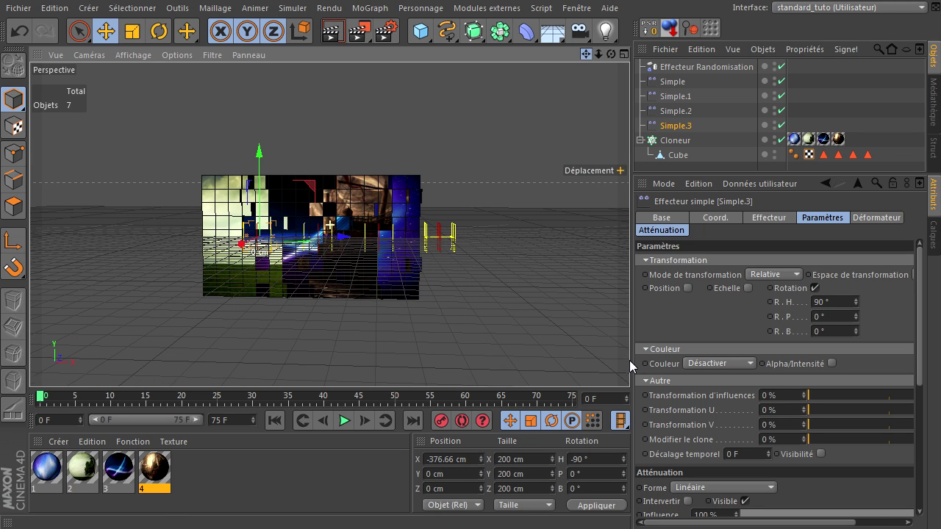
mouse_move(599, 55)
left_mouse_down()
mouse_move(639, 360)
mouse_move(629, 360)
left_mouse_up()
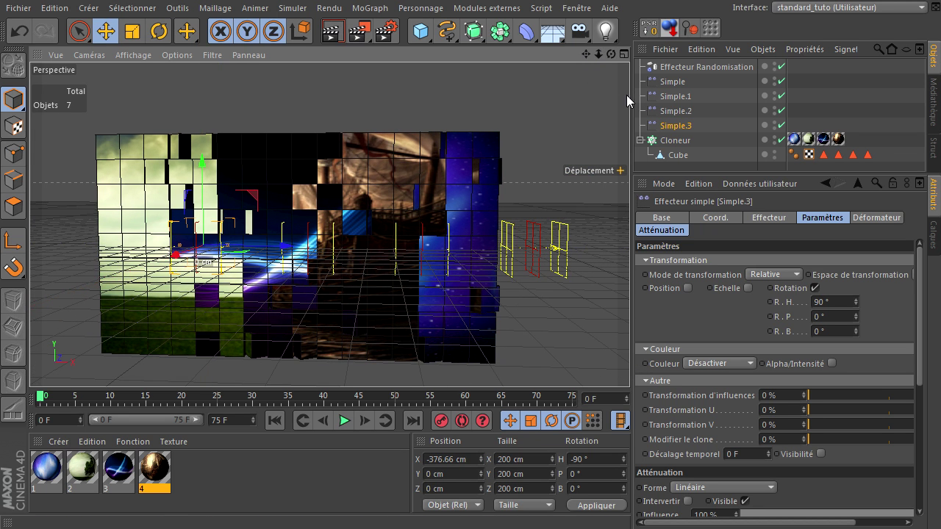
left_click(676, 83, "shift")
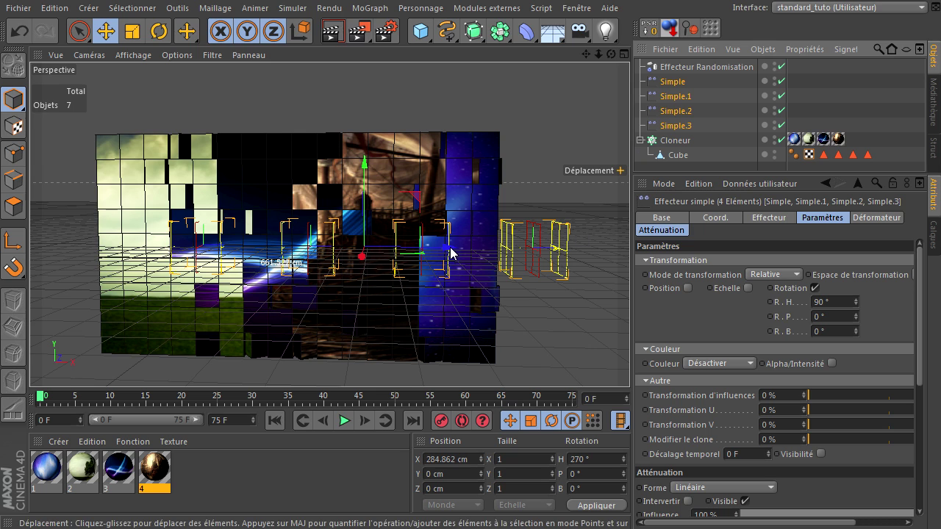
left_click_drag(414, 254, 694, 359)
Move only the first Simple effector into the cube grid, to about X -471 cm.
scroll(597, 267, "down", 3)
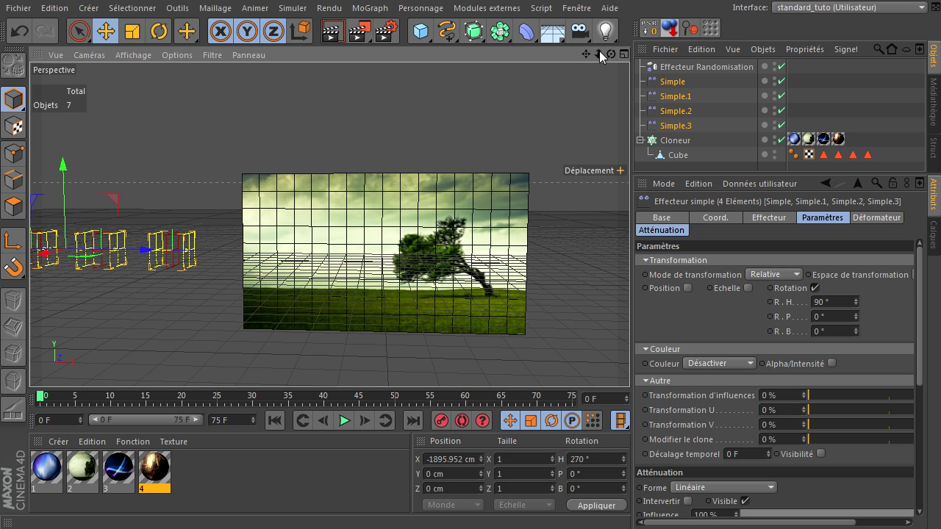
middle_click_drag(629, 361, 689, 369, "alt")
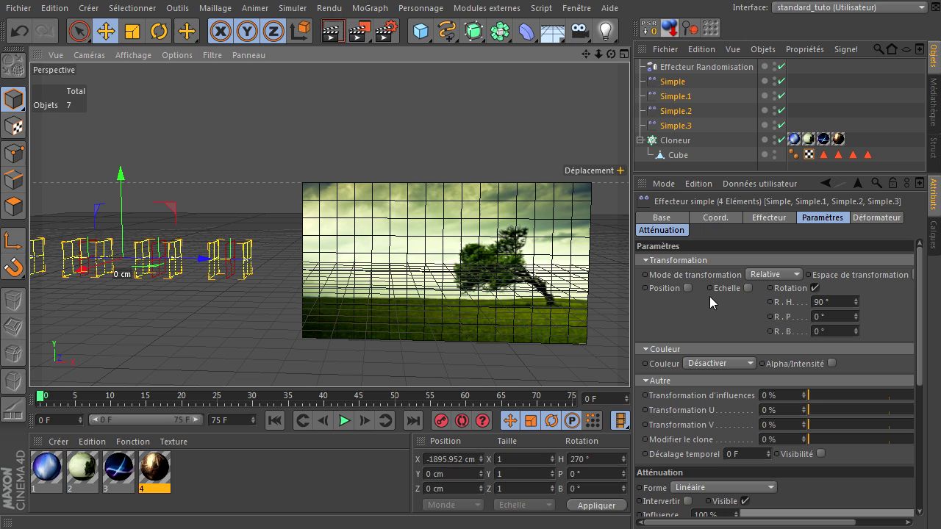
left_click(687, 81)
left_click_drag(351, 259, 376, 131)
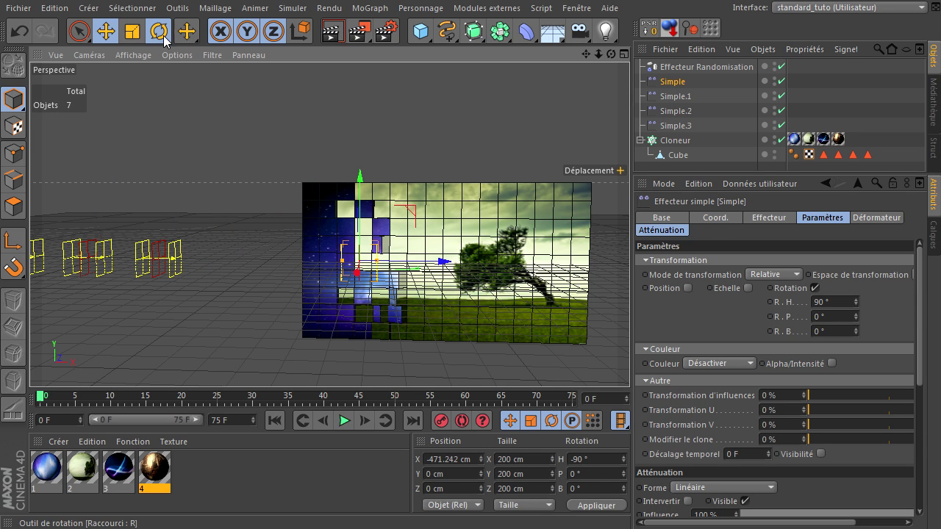
Try tilting the first Simple effector to about 41.5° pitch and moving it along its tilted axis, and undo both changes.
left_click(163, 35)
left_click_drag(393, 229, 357, 196)
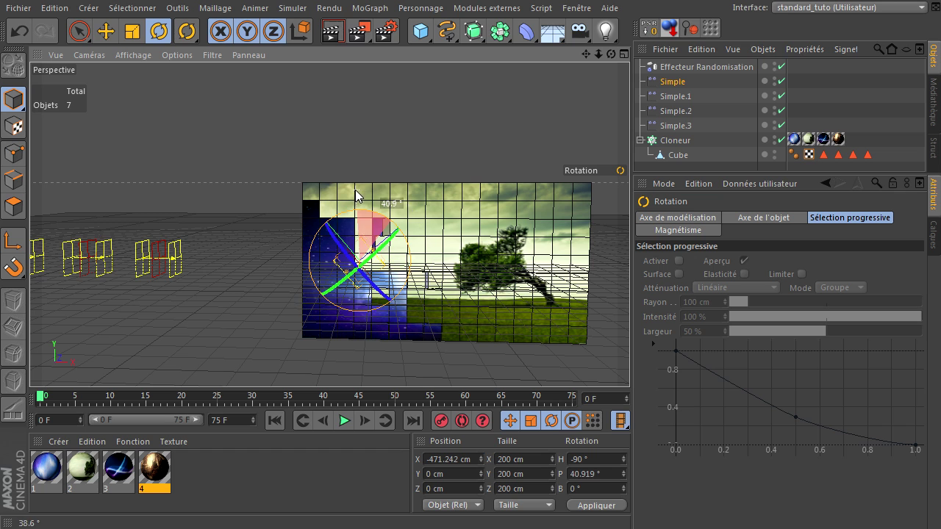
left_click(106, 33)
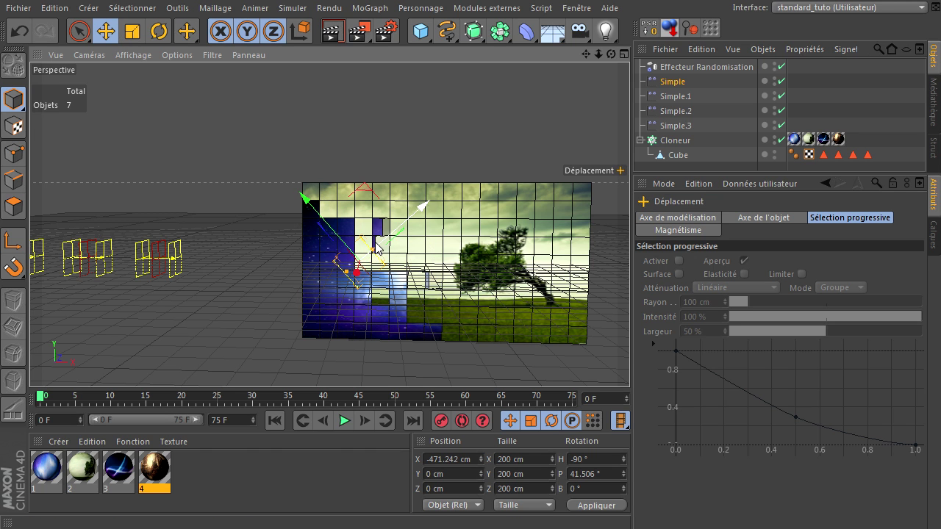
mouse_move(416, 223)
left_mouse_down()
mouse_move(346, 309)
mouse_move(426, 221)
mouse_move(605, 141)
mouse_move(552, 209)
mouse_move(384, 328)
mouse_move(610, 158)
mouse_move(368, 324)
mouse_move(444, 202)
left_mouse_up()
left_click(19, 32)
left_click(19, 32)
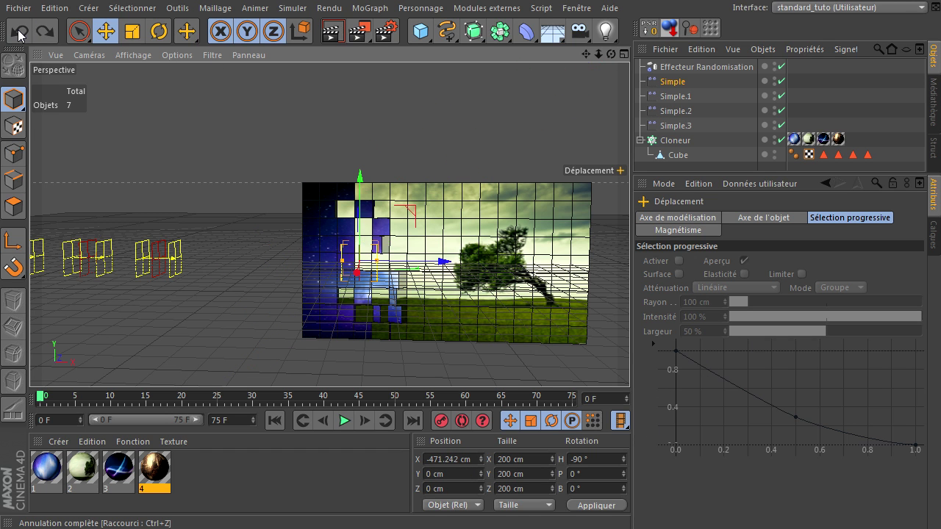
Give the first Simple effector a Sphère falloff at about X -46 cm, sized about 241 cm in Y and 306 cm in Z.
left_click(672, 82)
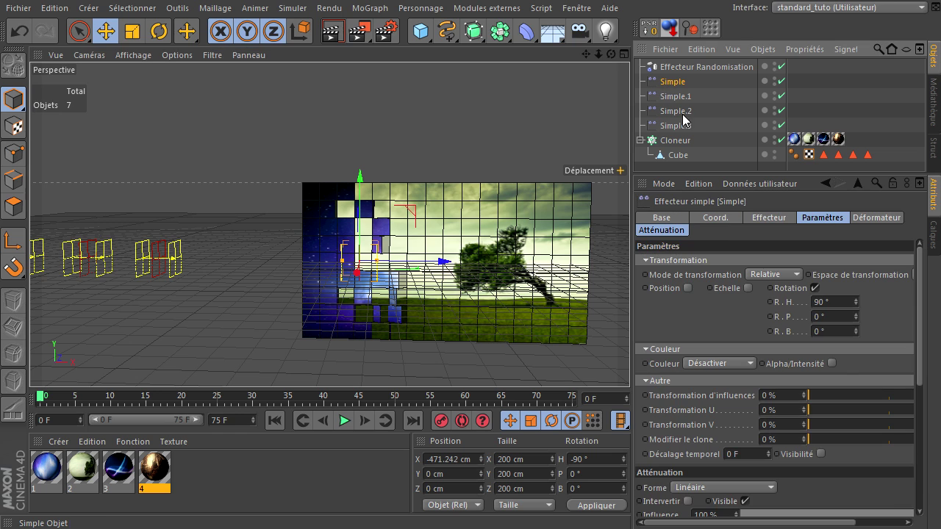
left_click(683, 231)
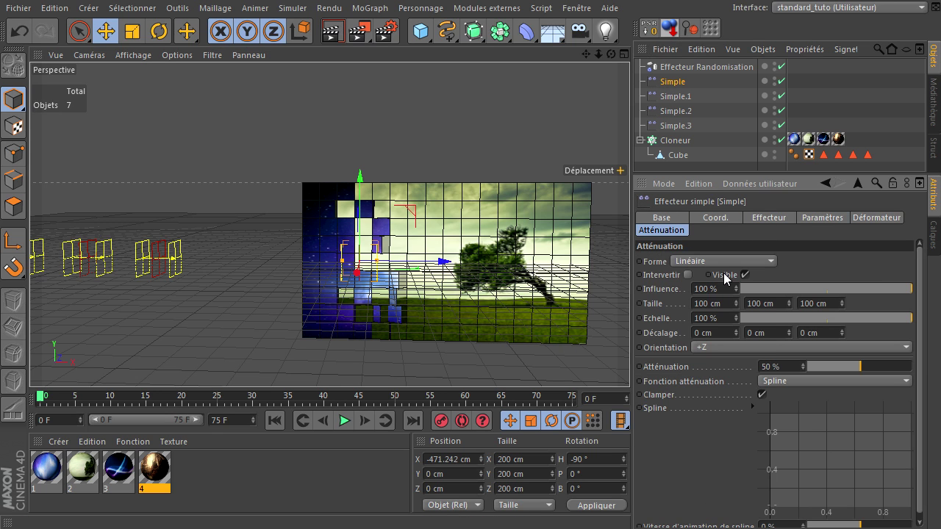
left_click(729, 261)
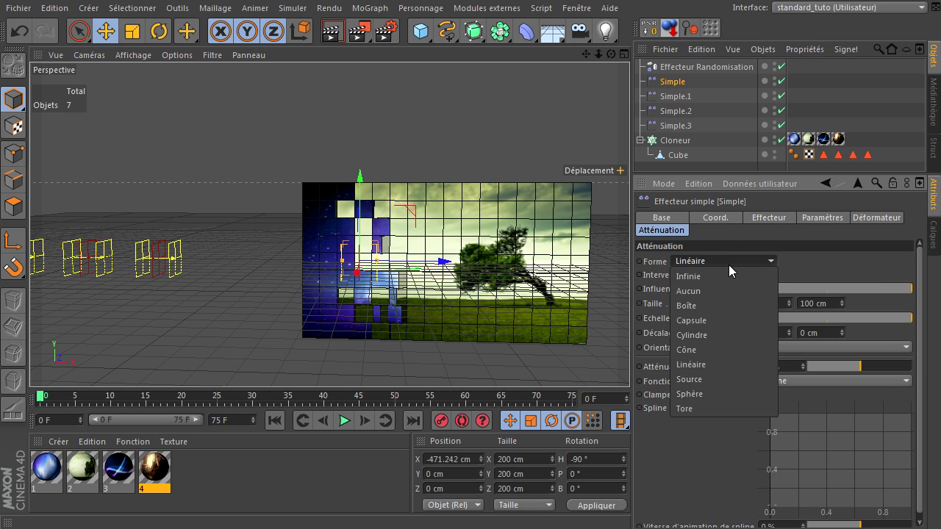
left_click(716, 393)
left_click_drag(426, 261, 508, 252)
left_click_drag(451, 272, 447, 219)
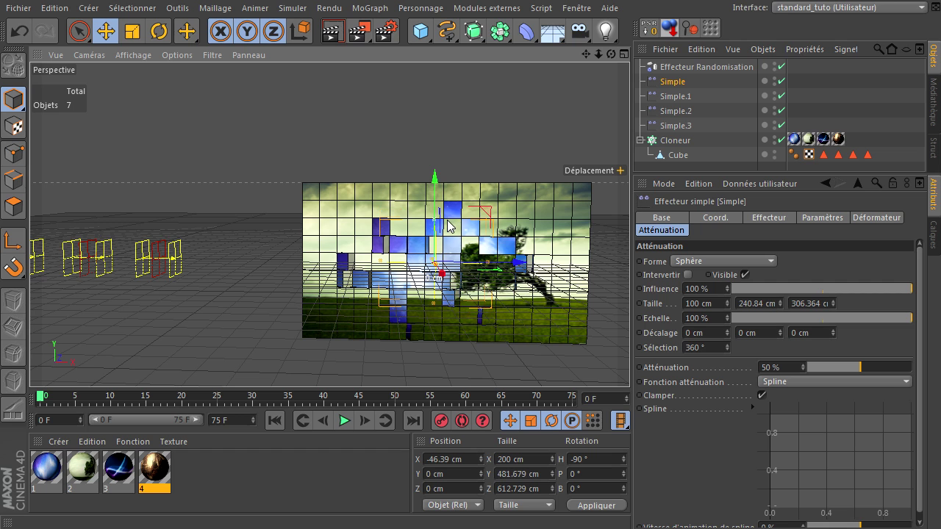
Enlarge the spherical falloff to about 370 cm in X with 100 % attenuation, and shift the effector to about Z -132 cm.
scroll(441, 208, "up", 3)
mouse_move(586, 53)
left_mouse_down()
mouse_move(607, 349)
mouse_move(629, 361)
left_mouse_up()
left_click_drag(610, 53, 629, 360)
left_click_drag(273, 226, 309, 222)
left_click_drag(595, 361, 630, 361, "alt")
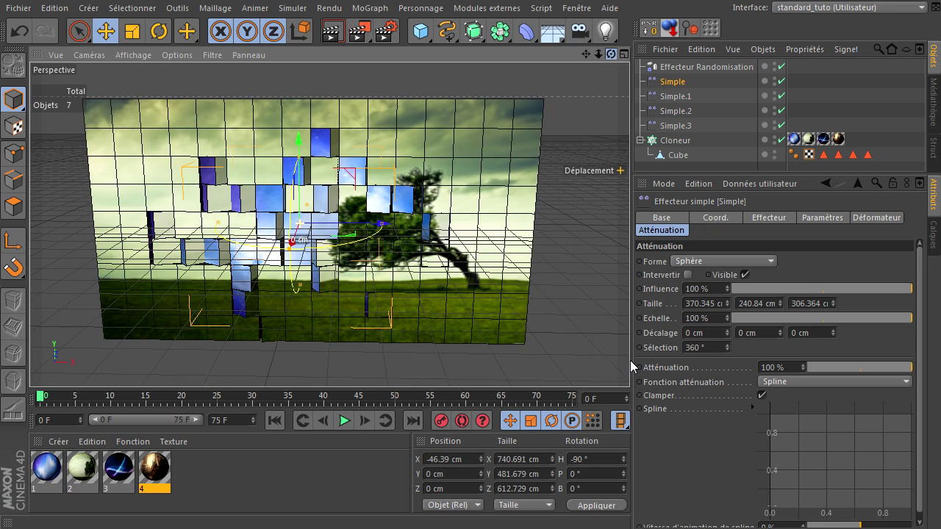
mouse_move(285, 249)
left_mouse_down()
mouse_move(200, 287)
mouse_move(200, 277)
mouse_move(312, 219)
mouse_move(275, 252)
left_mouse_up()
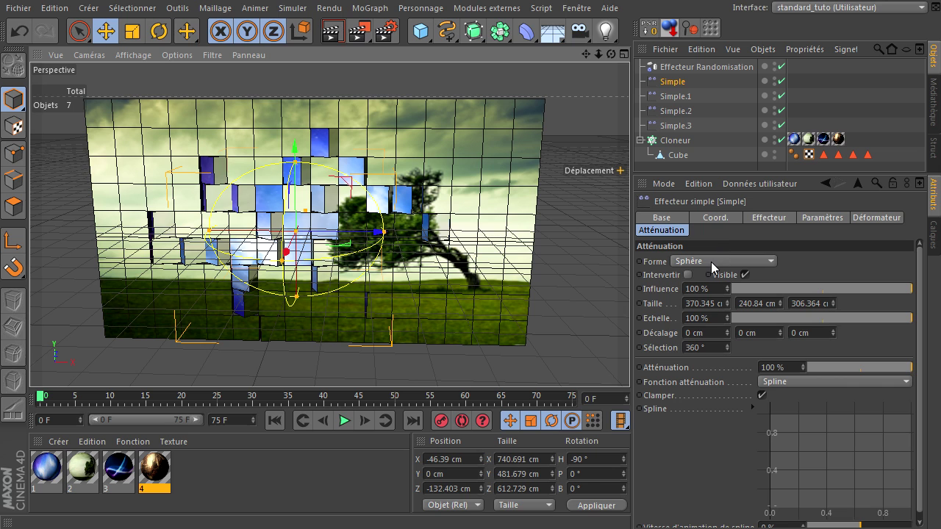
Undo the Sphère falloff experiment, including its resizing and moves, back to the Linéaire shape.
left_click(21, 31)
left_click(20, 30)
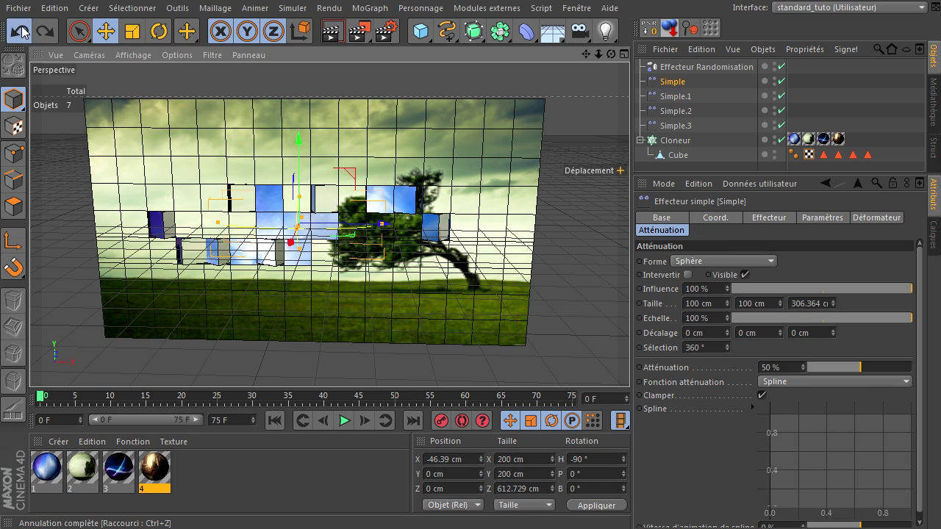
left_click(22, 31)
left_click(23, 31)
left_click(24, 31)
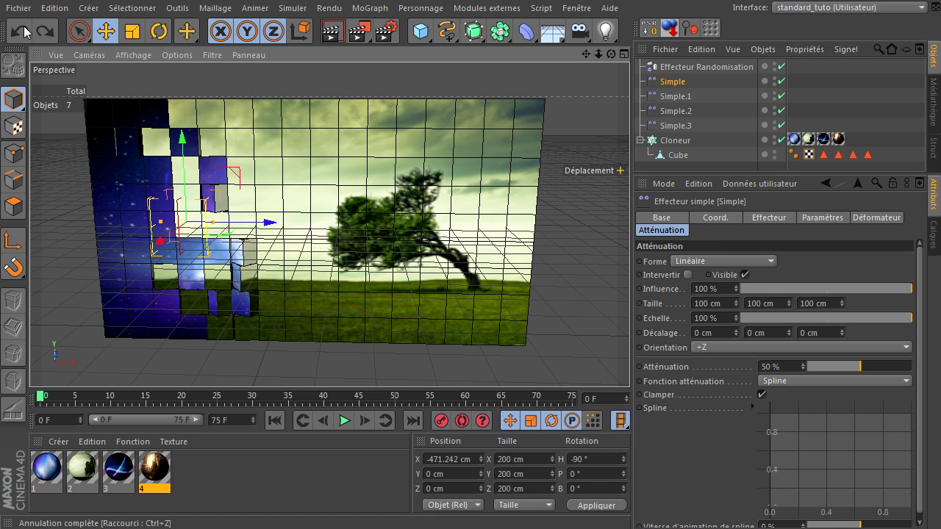
Try the Boîte falloff shape on the first Simple effector and move it to about X -139 cm.
left_click(769, 264)
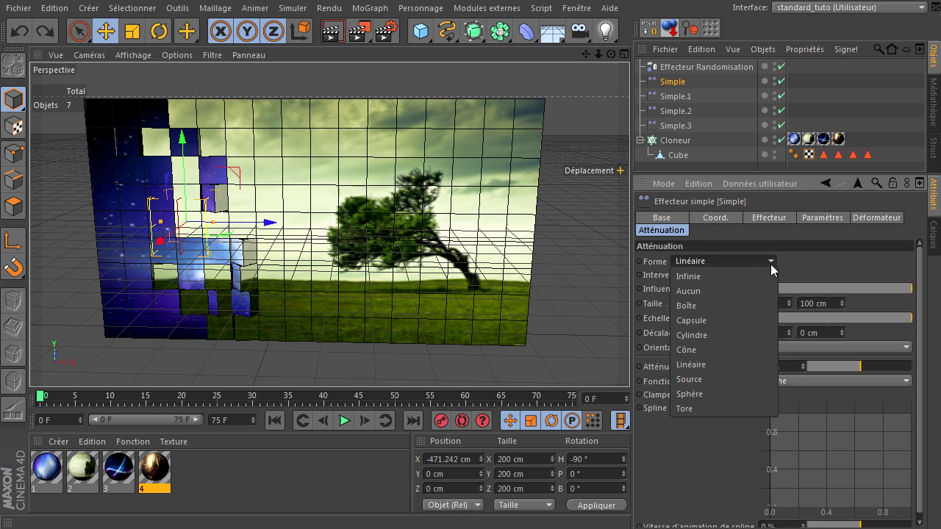
left_click(754, 304)
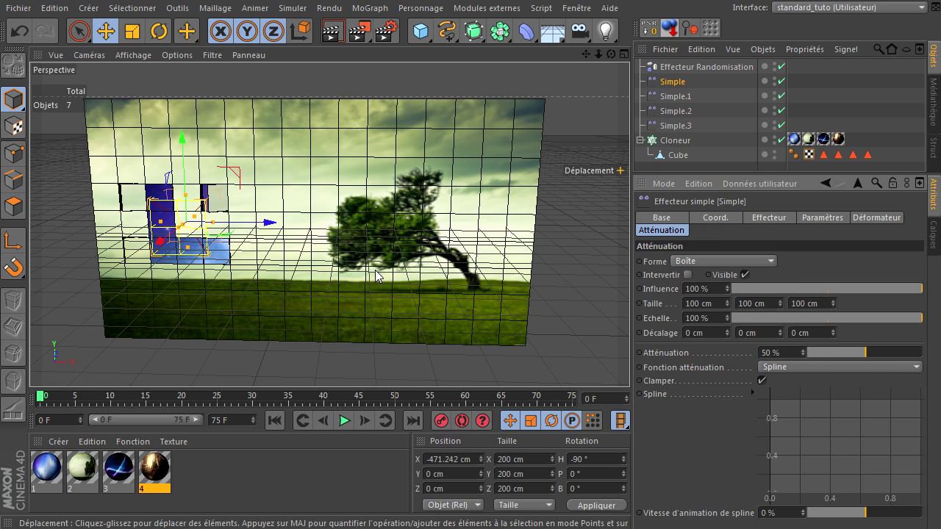
left_click_drag(280, 229, 304, 234)
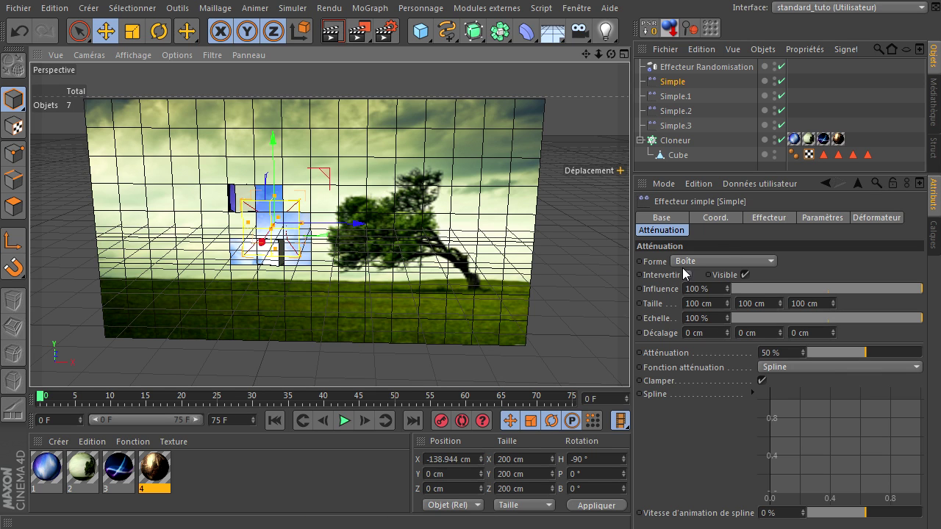
Try the Tore falloff shape and the Capsule shape on the first Simple effector.
left_click(712, 261)
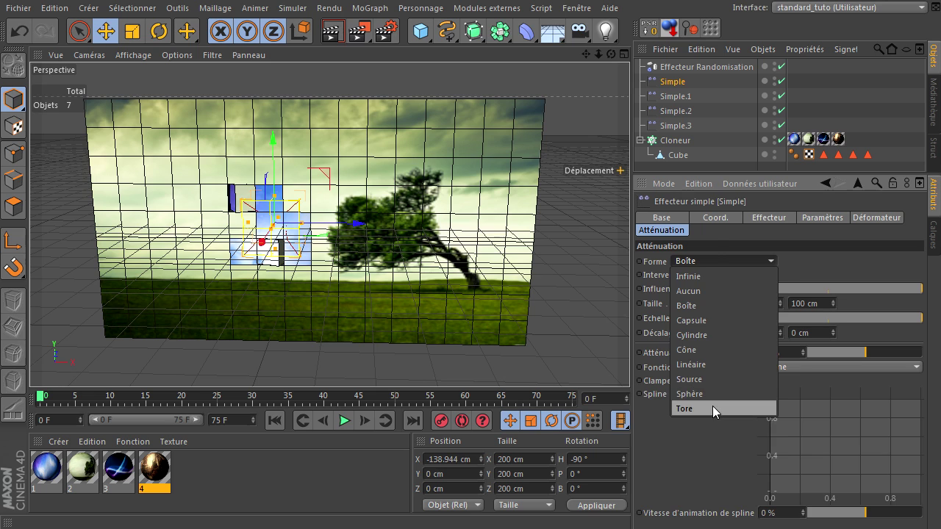
left_click(713, 408)
left_click(728, 261)
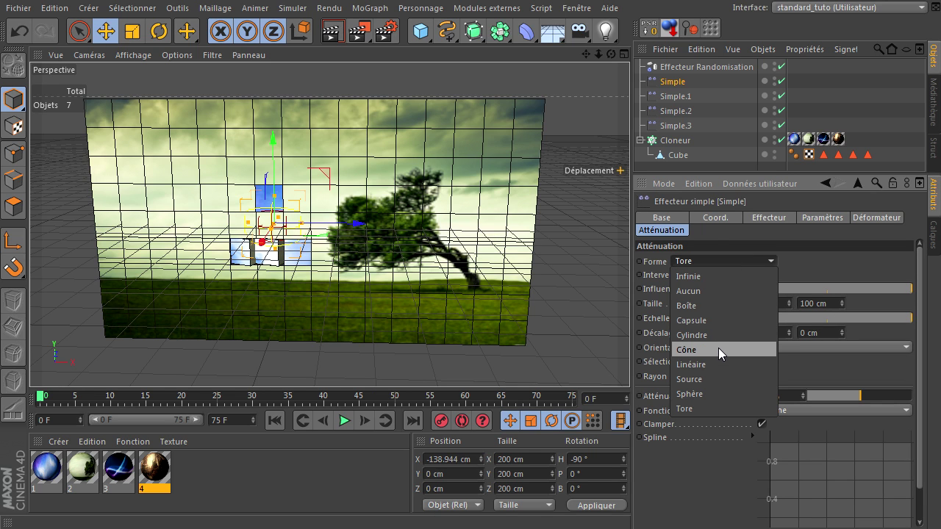
left_click(724, 319)
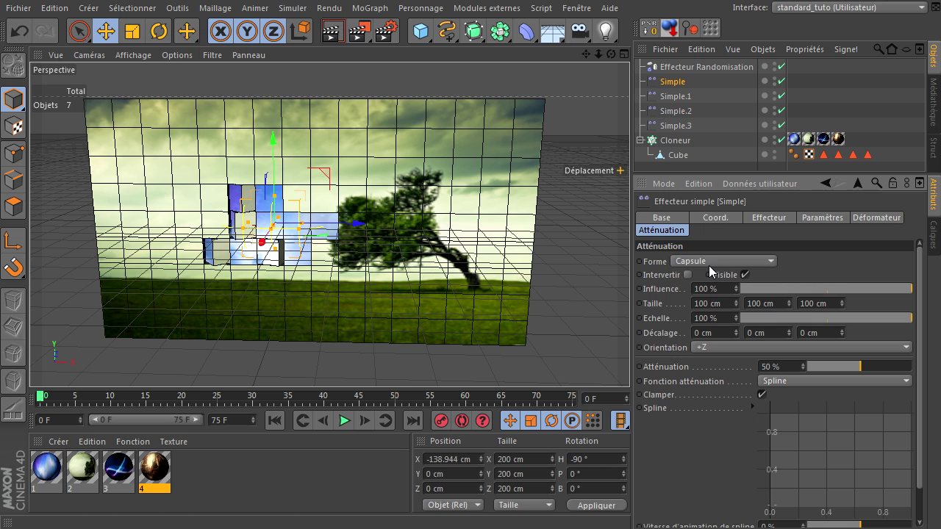
Set the first Simple effector's falloff shape to Infinie and vary its influence down to 0 % and back to 100 %.
left_click(713, 261)
left_click(711, 342)
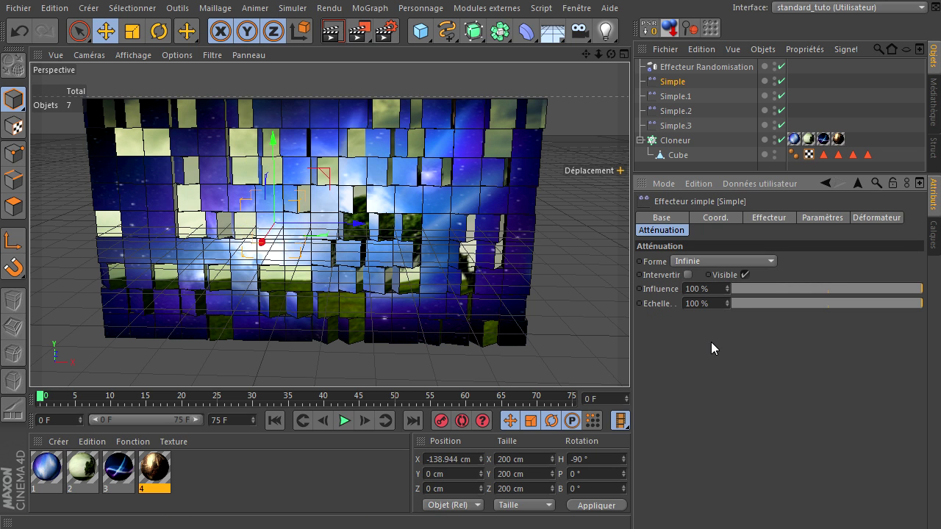
left_click(738, 262)
left_click(705, 276)
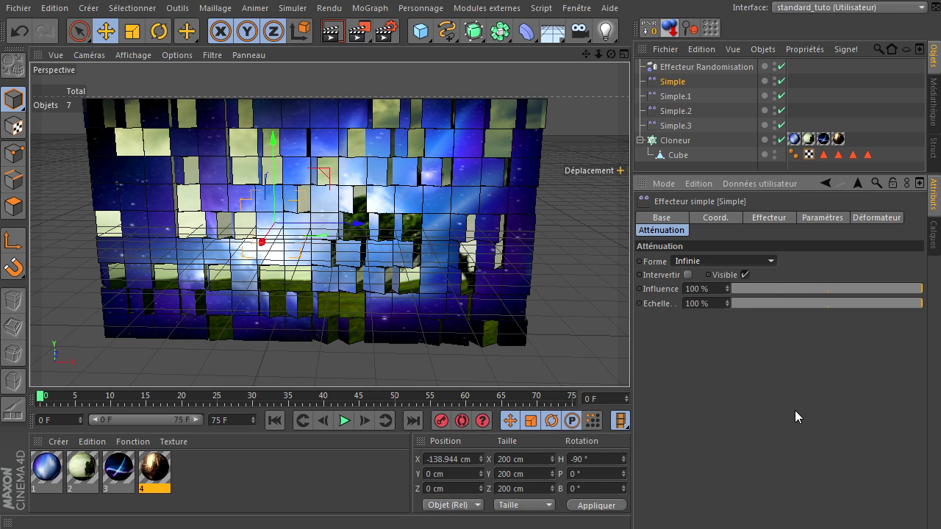
left_click_drag(867, 288, 593, 297)
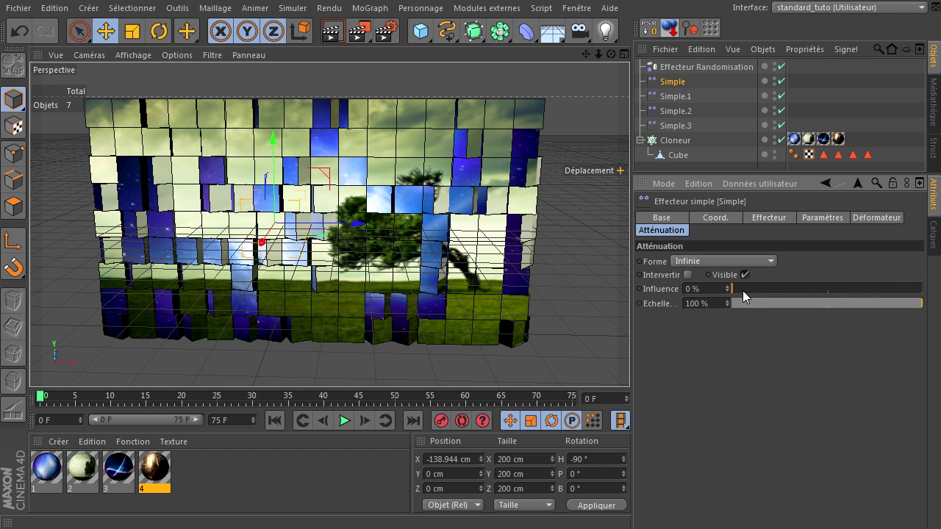
left_click_drag(743, 290, 901, 297)
Lower the first Simple effector's intensity to 0 % and bring it back up to 100 %.
left_click(819, 215)
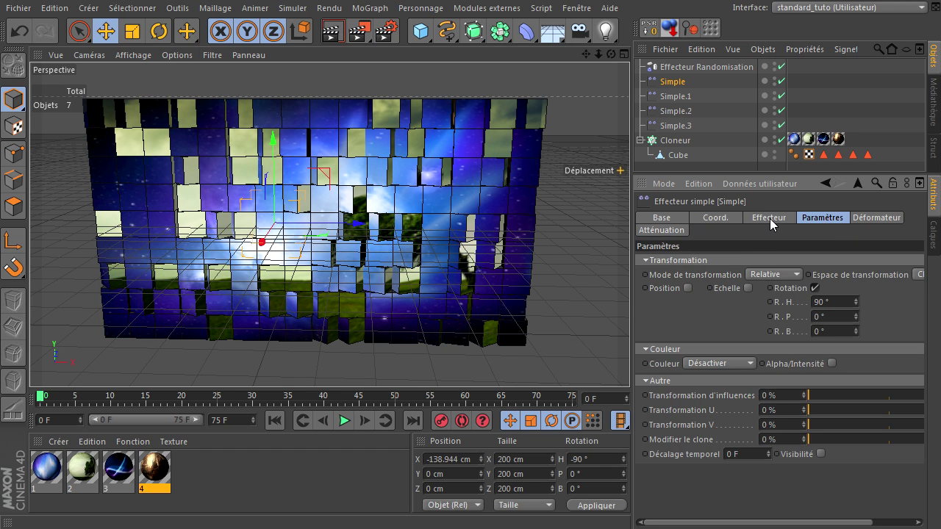
left_click(768, 218)
left_click_drag(832, 259, 646, 270)
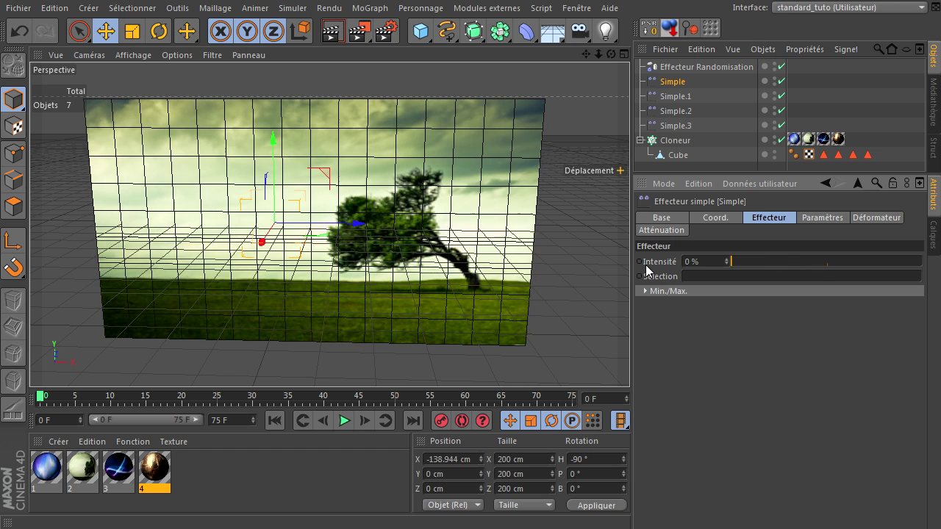
left_click_drag(731, 262, 695, 278)
left_click_drag(745, 262, 924, 262)
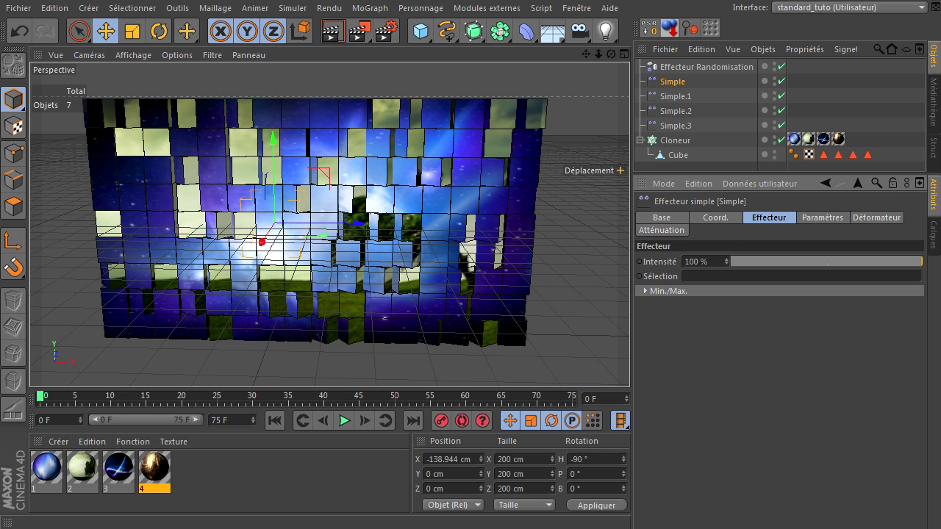
Set the first Simple effector's falloff shape back to Linéaire and move it past the grid to about X 1017 cm.
left_click(676, 231)
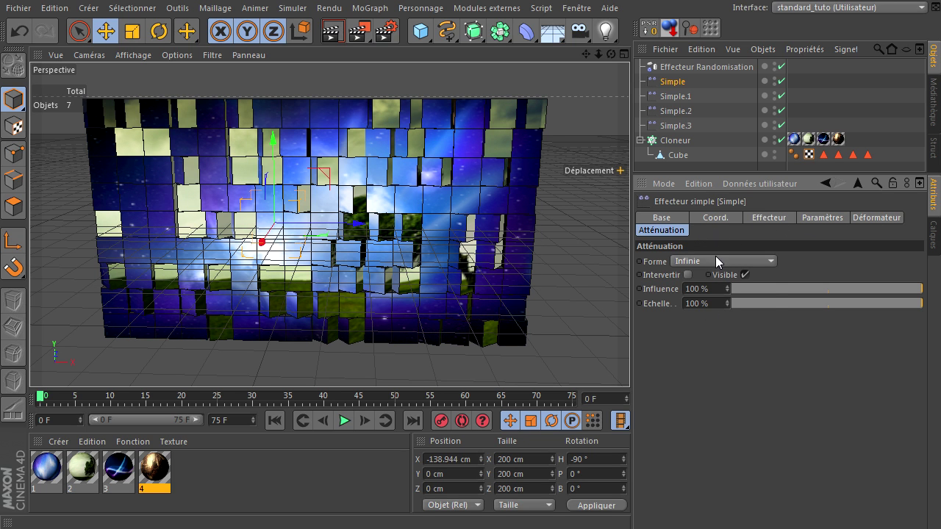
left_click(717, 259)
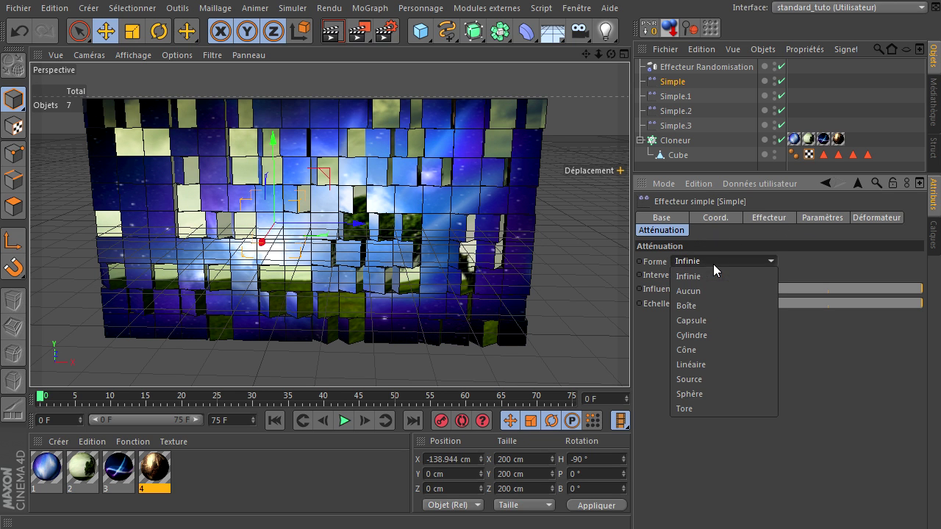
left_click(703, 366)
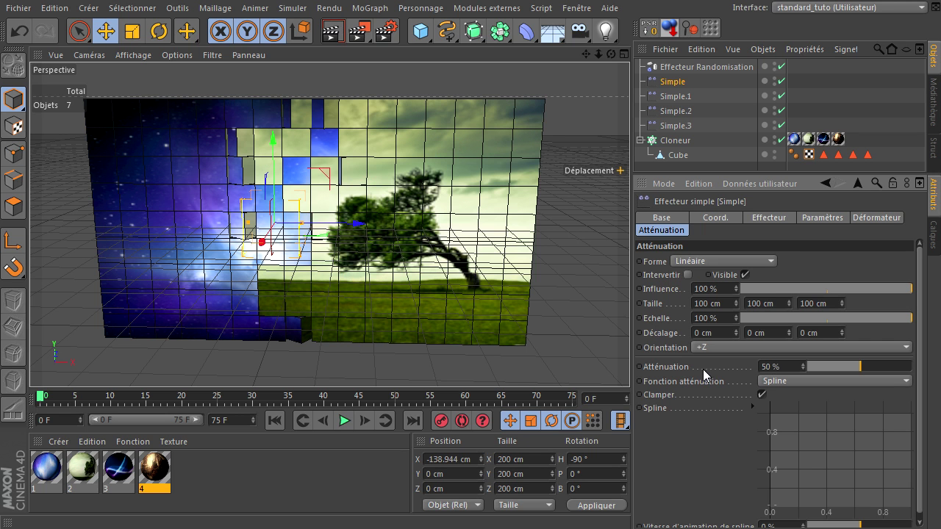
left_click_drag(359, 224, 336, 244)
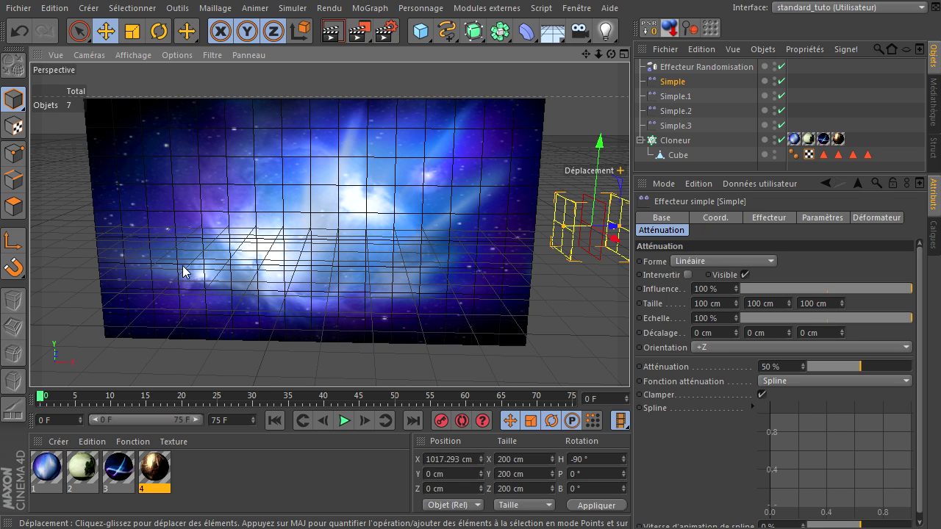
left_click(687, 139)
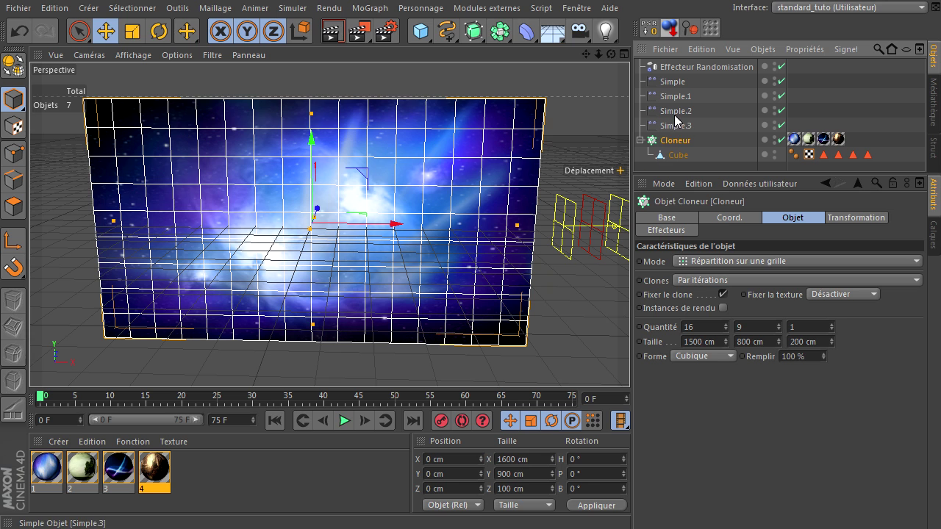
left_click(669, 70)
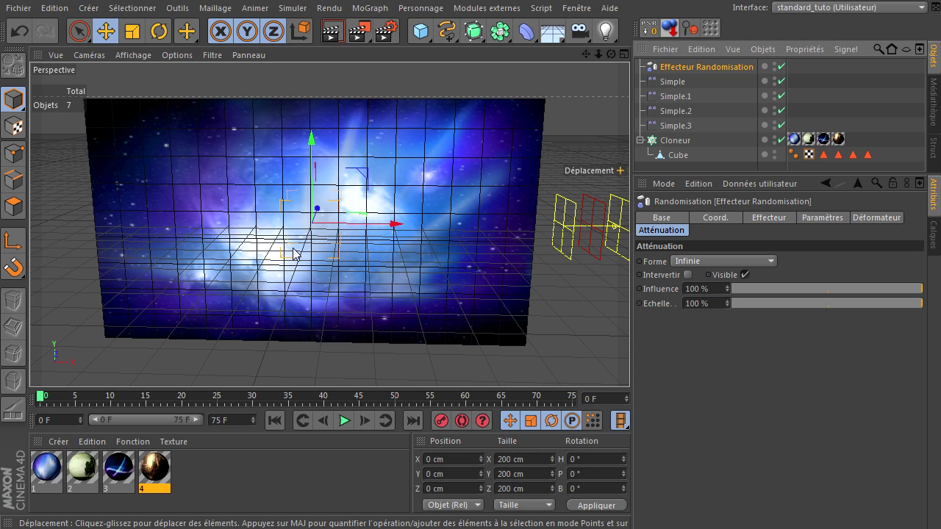
Try the first Simple effector with its R.H rotation at 0° and R.B at 90°, moving it over the grid to about X 524 cm.
left_click(679, 78)
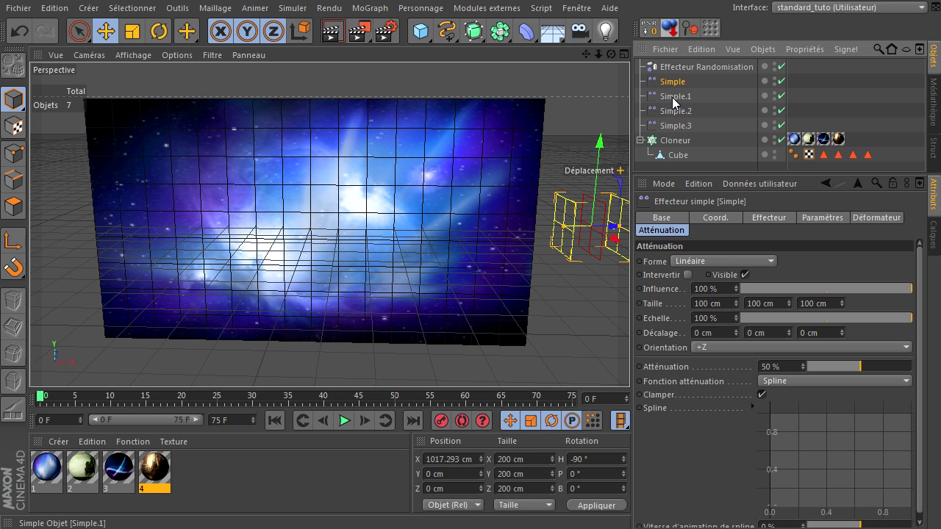
left_click(838, 219)
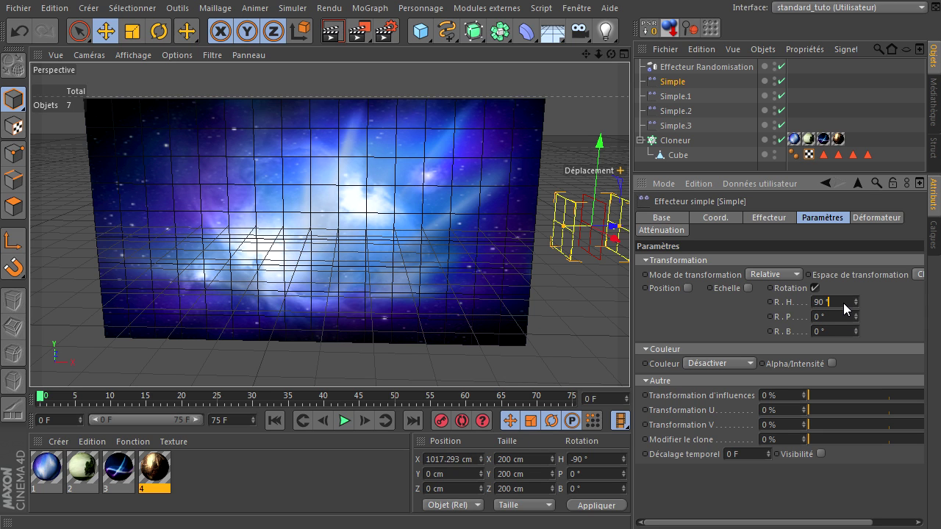
left_click(829, 330)
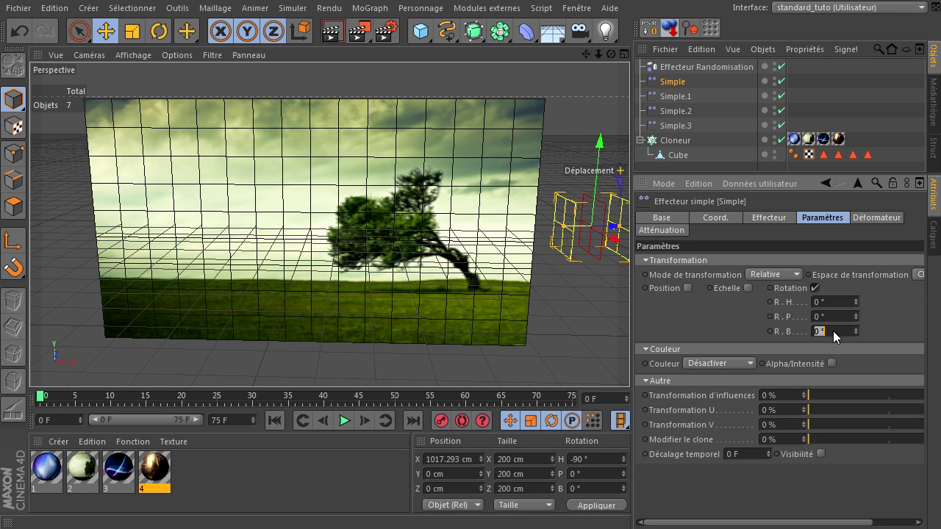
type("90")
left_click_drag(612, 239, 460, 244)
Set the first Simple effector's R.B rotation to 0° and R.P to 90°, and move it across the grid to about X -407 cm.
left_click(836, 331)
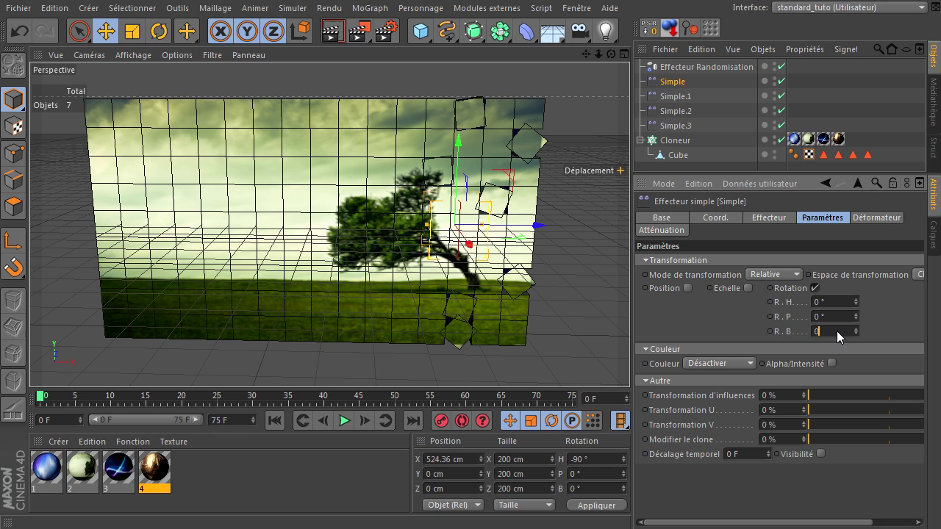
left_click(840, 316)
type("90")
key("Return")
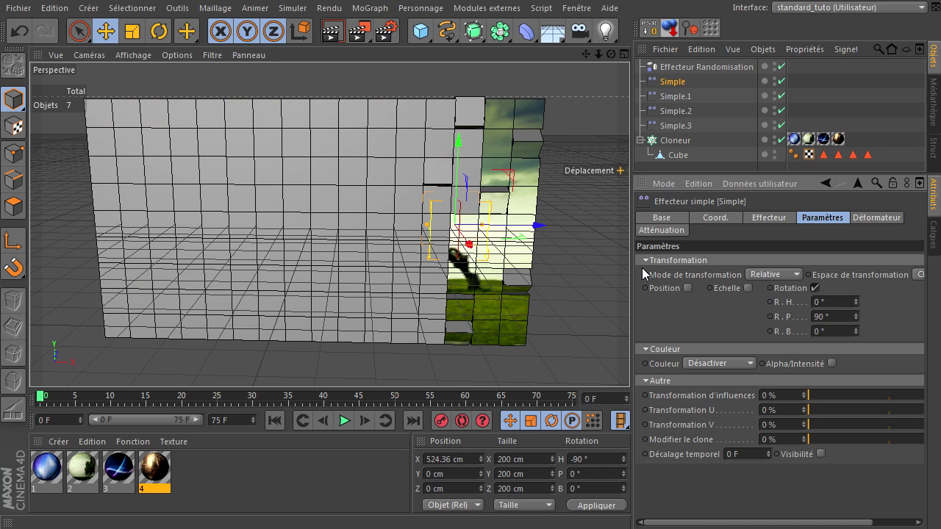
left_click_drag(541, 232, 277, 111)
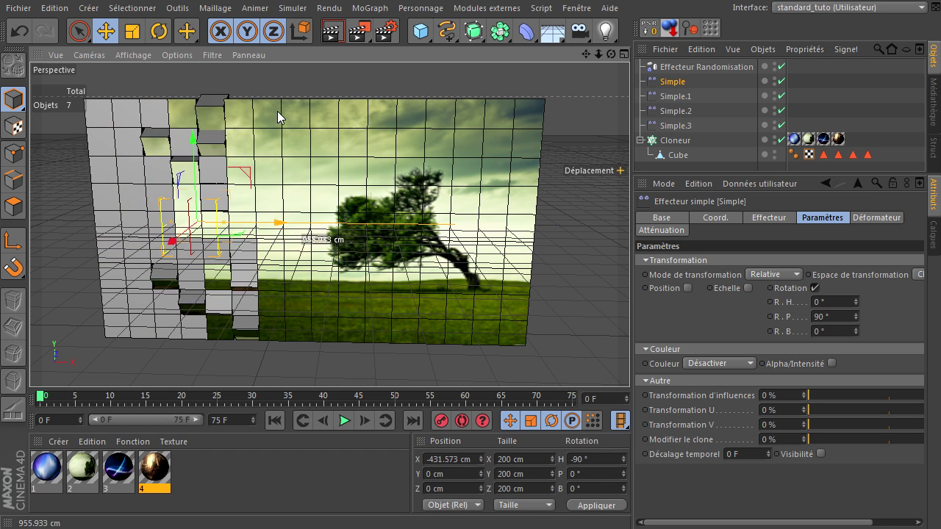
Set the first Simple effector's R.H rotation to 90° to combine it with the R.P rotation, and move it to about X 194 cm.
left_click(830, 301)
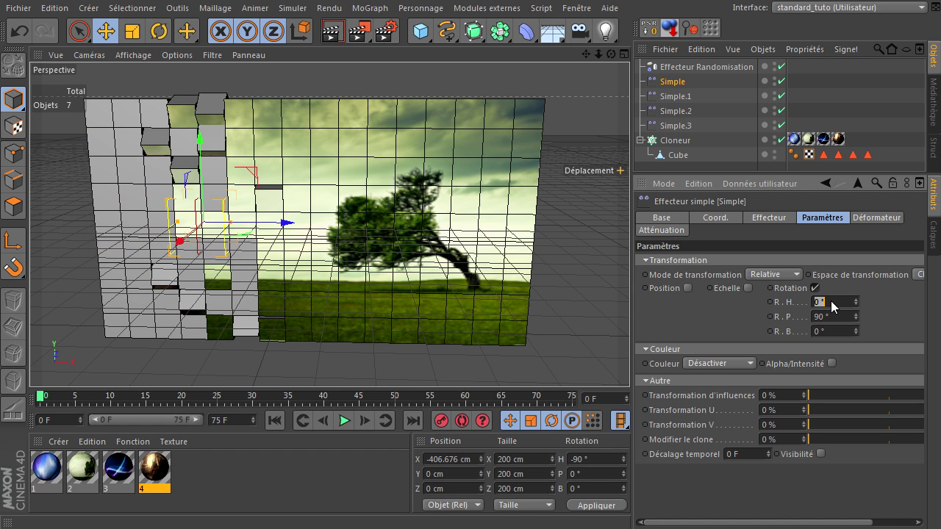
type("90")
key("Return")
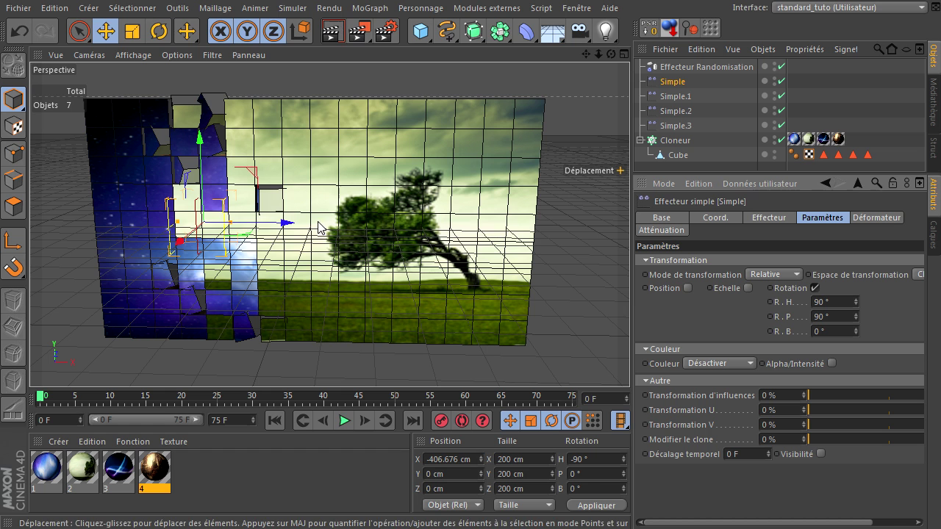
left_click_drag(290, 233, 399, 232)
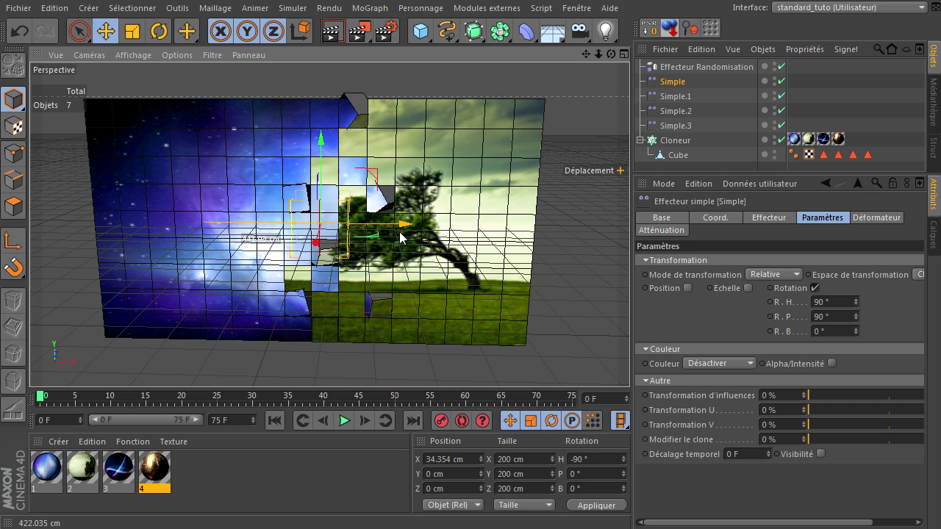
Set the first Simple effector's R.P rotation to 0° and move it to about X -172 cm.
double_click(851, 319)
type("0")
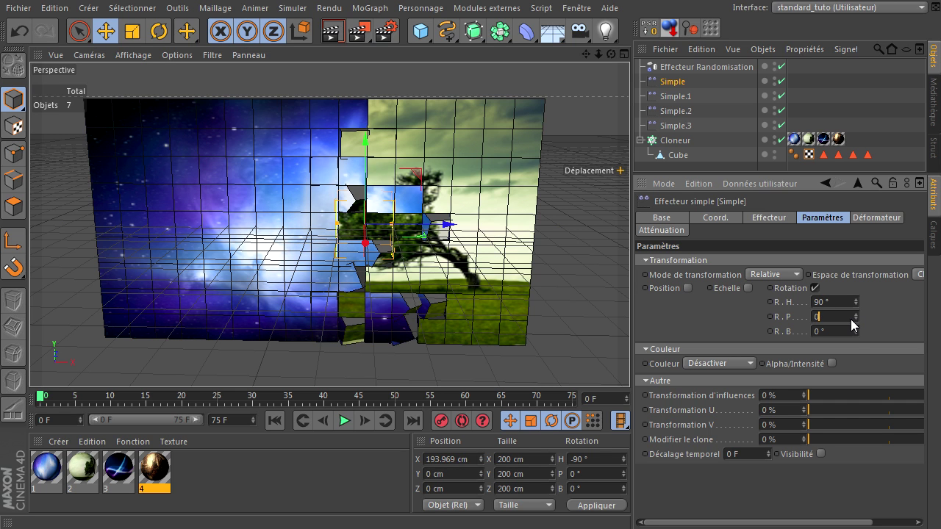
key("Return")
left_click_drag(450, 224, 351, 234)
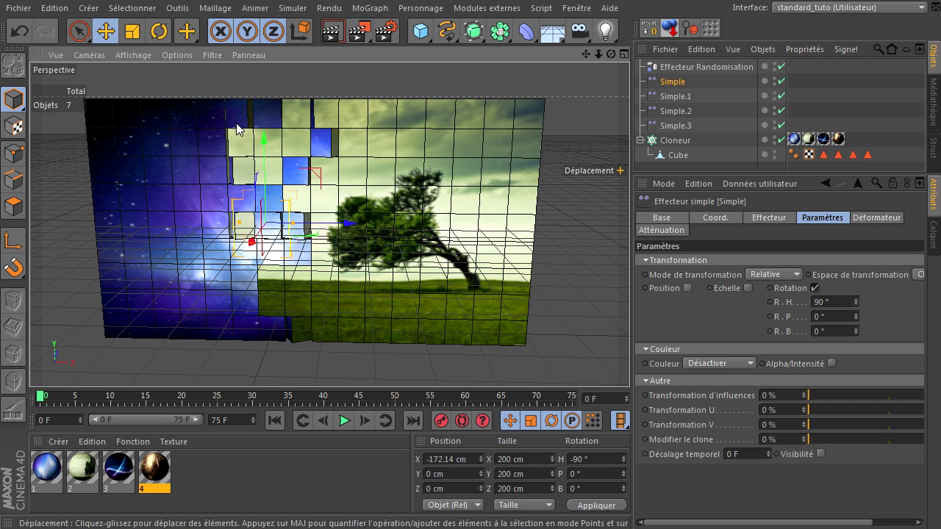
Try moving the Cube inside the Cloneur to about X 401 cm and undo the move.
left_click(677, 156)
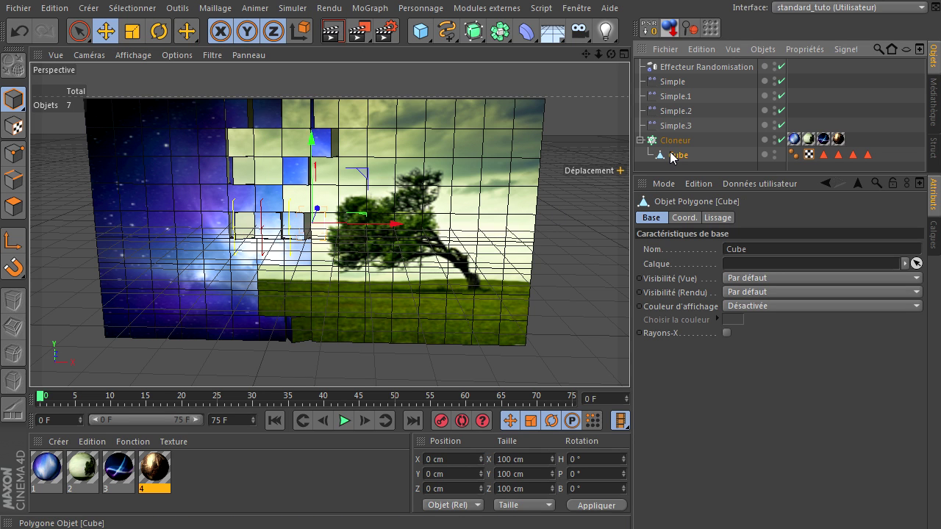
left_click(678, 145)
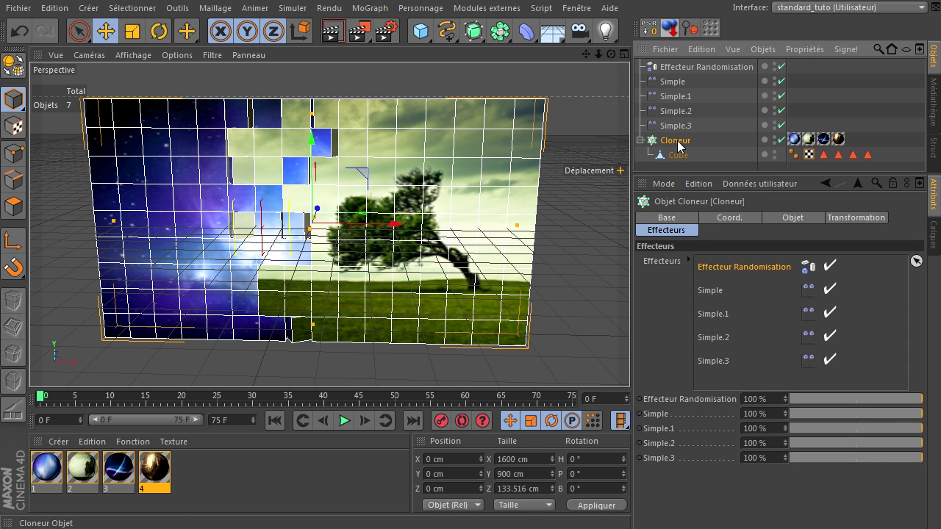
left_click(677, 156)
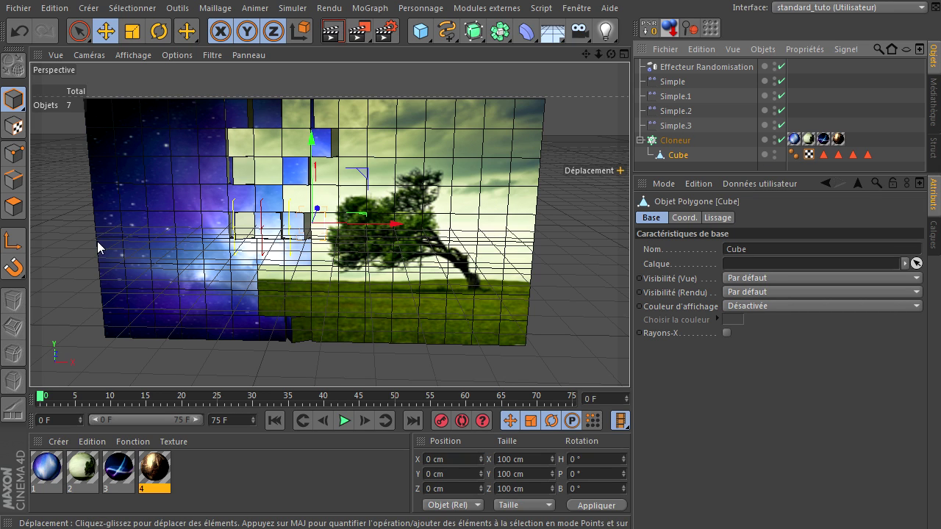
left_click_drag(390, 224, 488, 225)
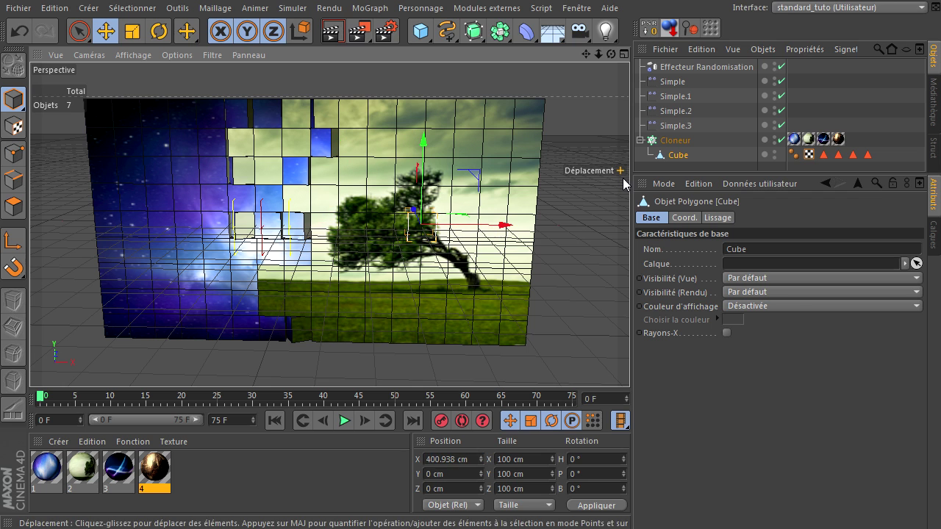
left_click(21, 31)
Move the first Simple effector across the grid to about X 89 cm.
left_click(672, 81)
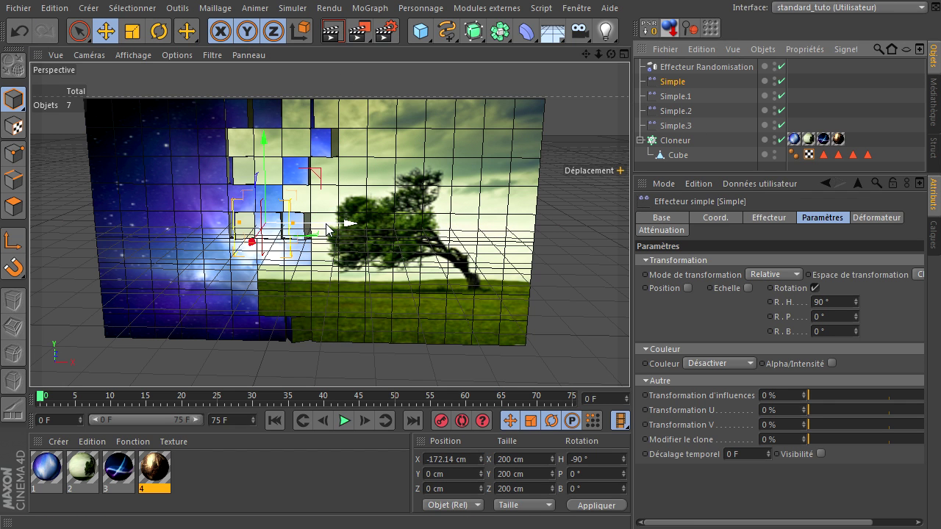
left_click_drag(367, 236, 391, 227)
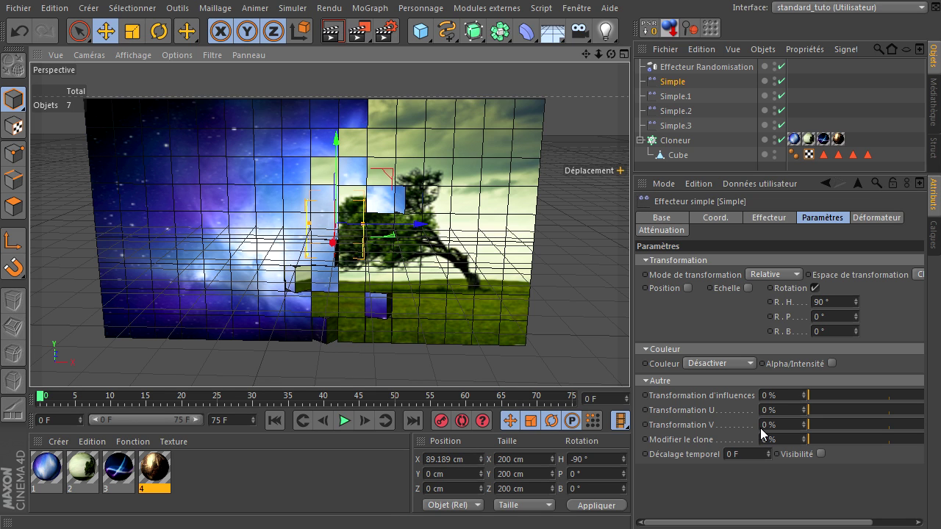
left_click(717, 69)
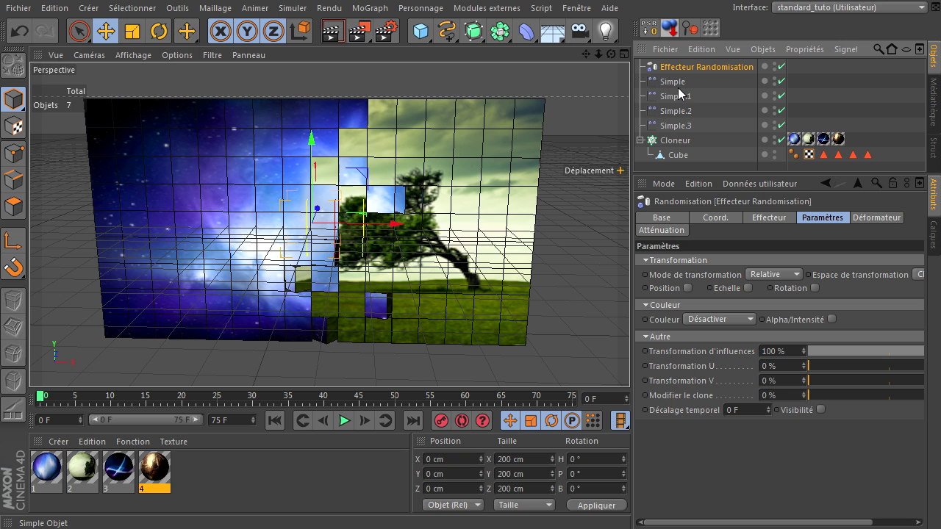
left_click(323, 8)
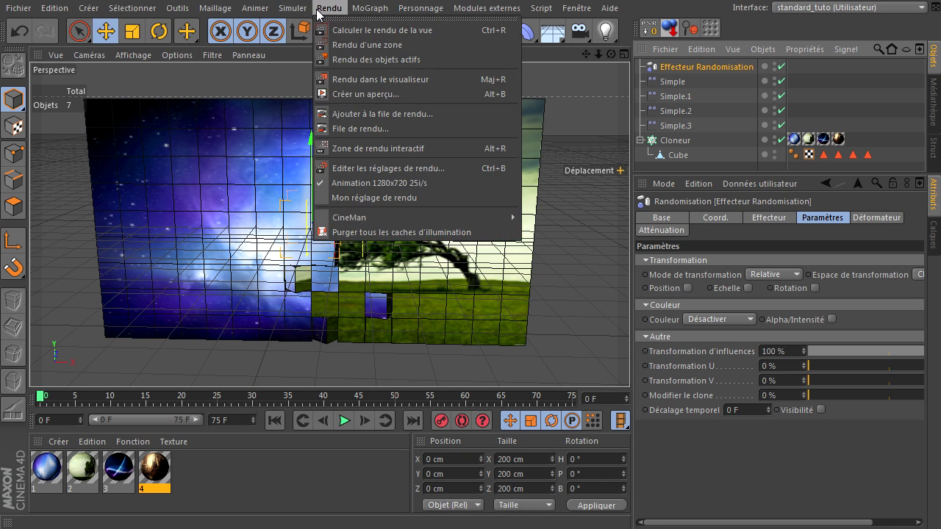
mouse_move(412, 30)
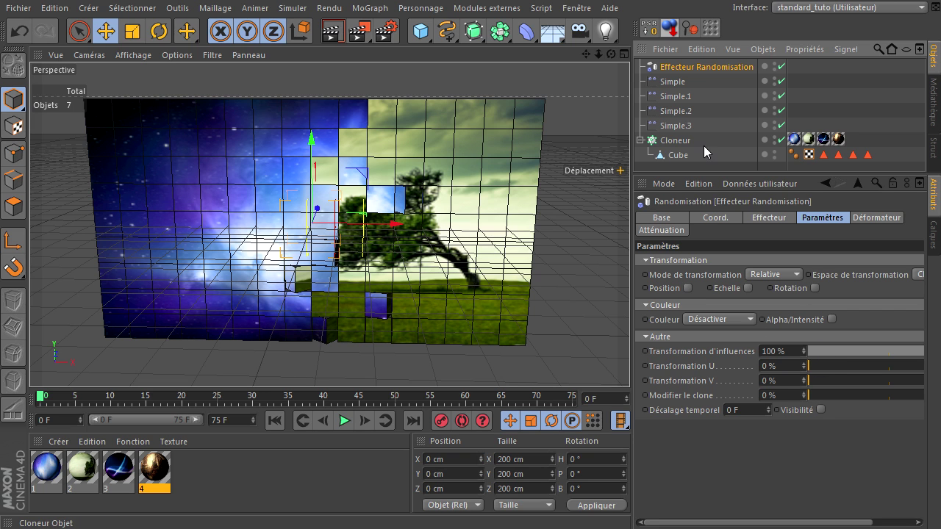
left_click(675, 140)
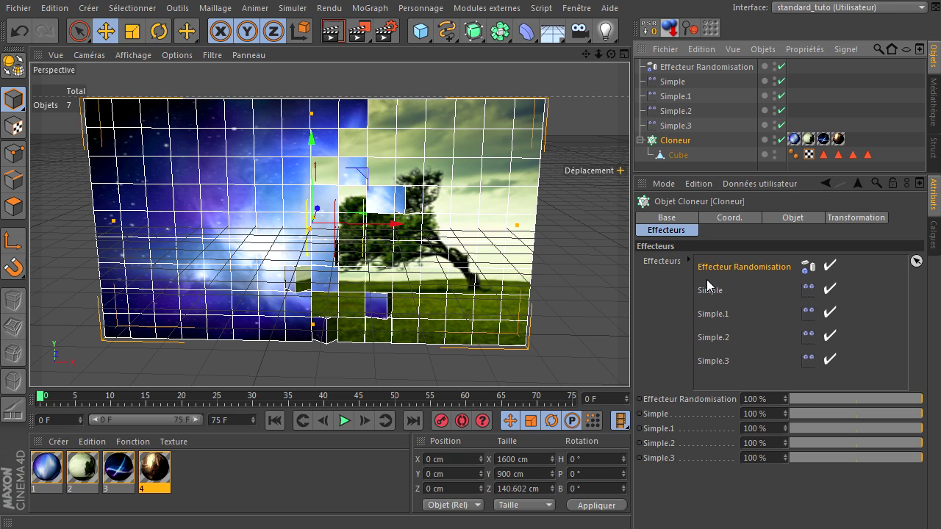